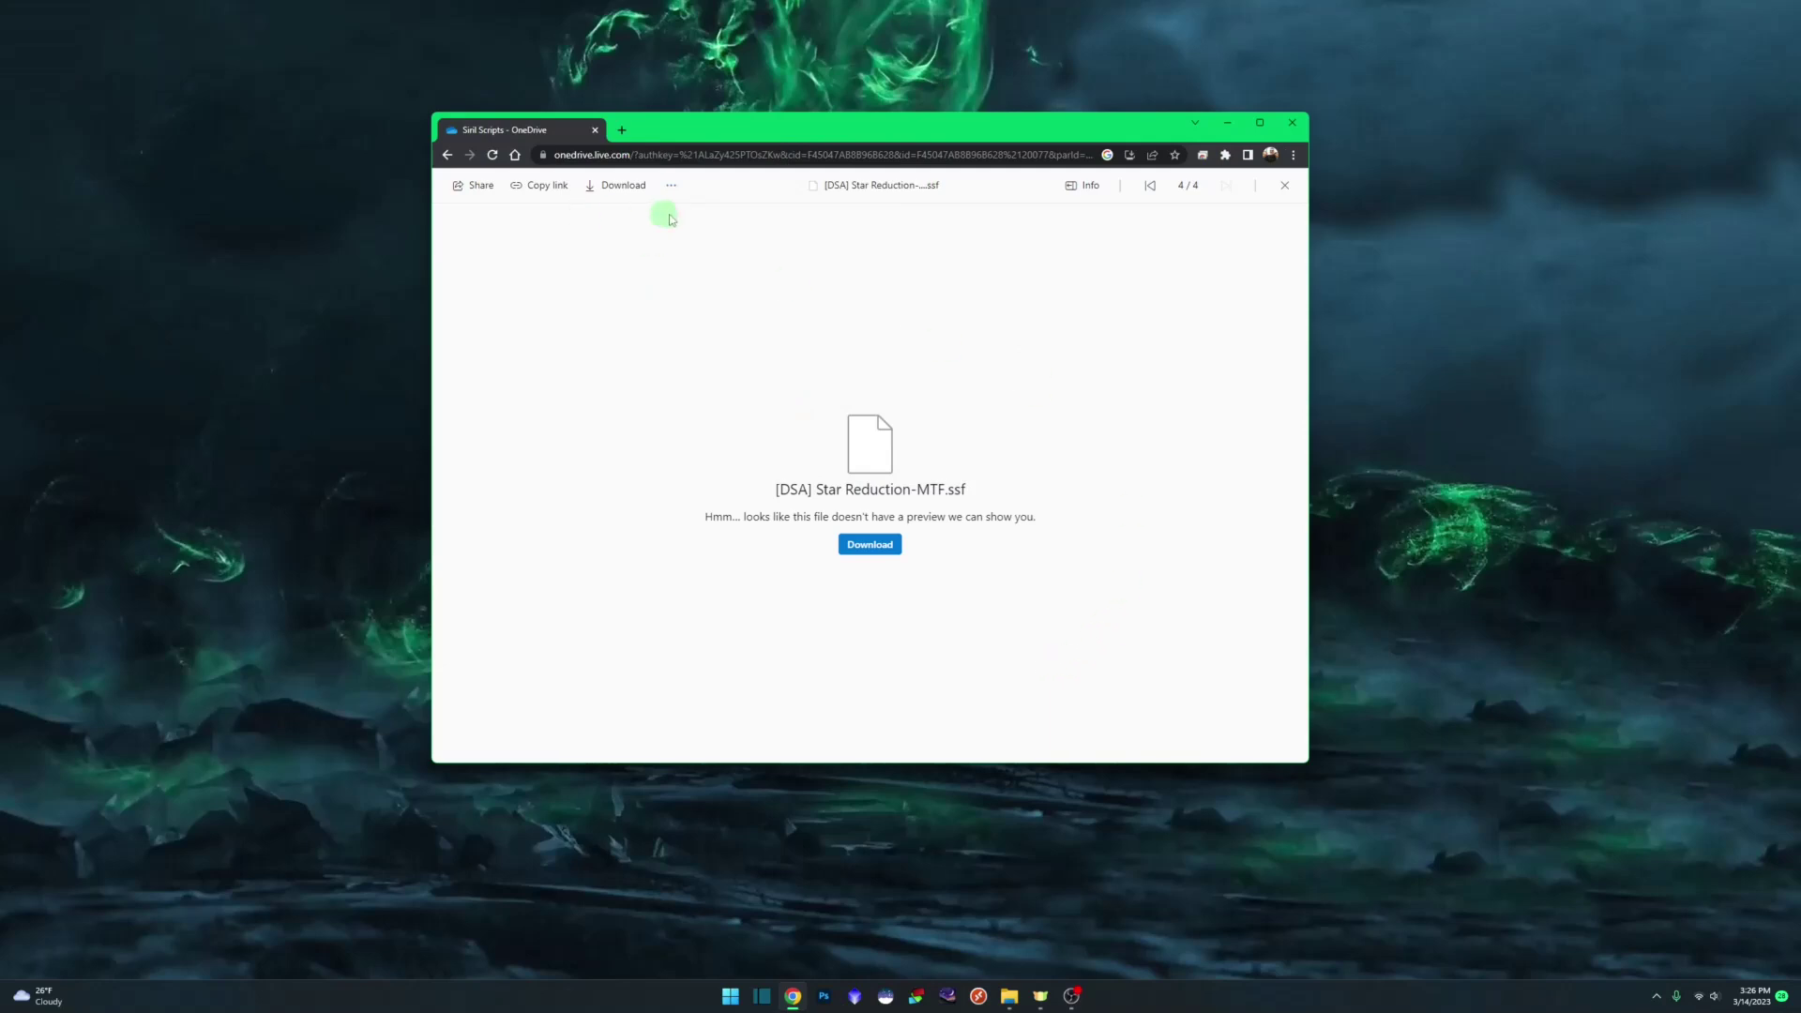
- Download the "[DSA] Star Reduction-MTF.ssf" script and show the downloaded file in its folder
click(893, 561)
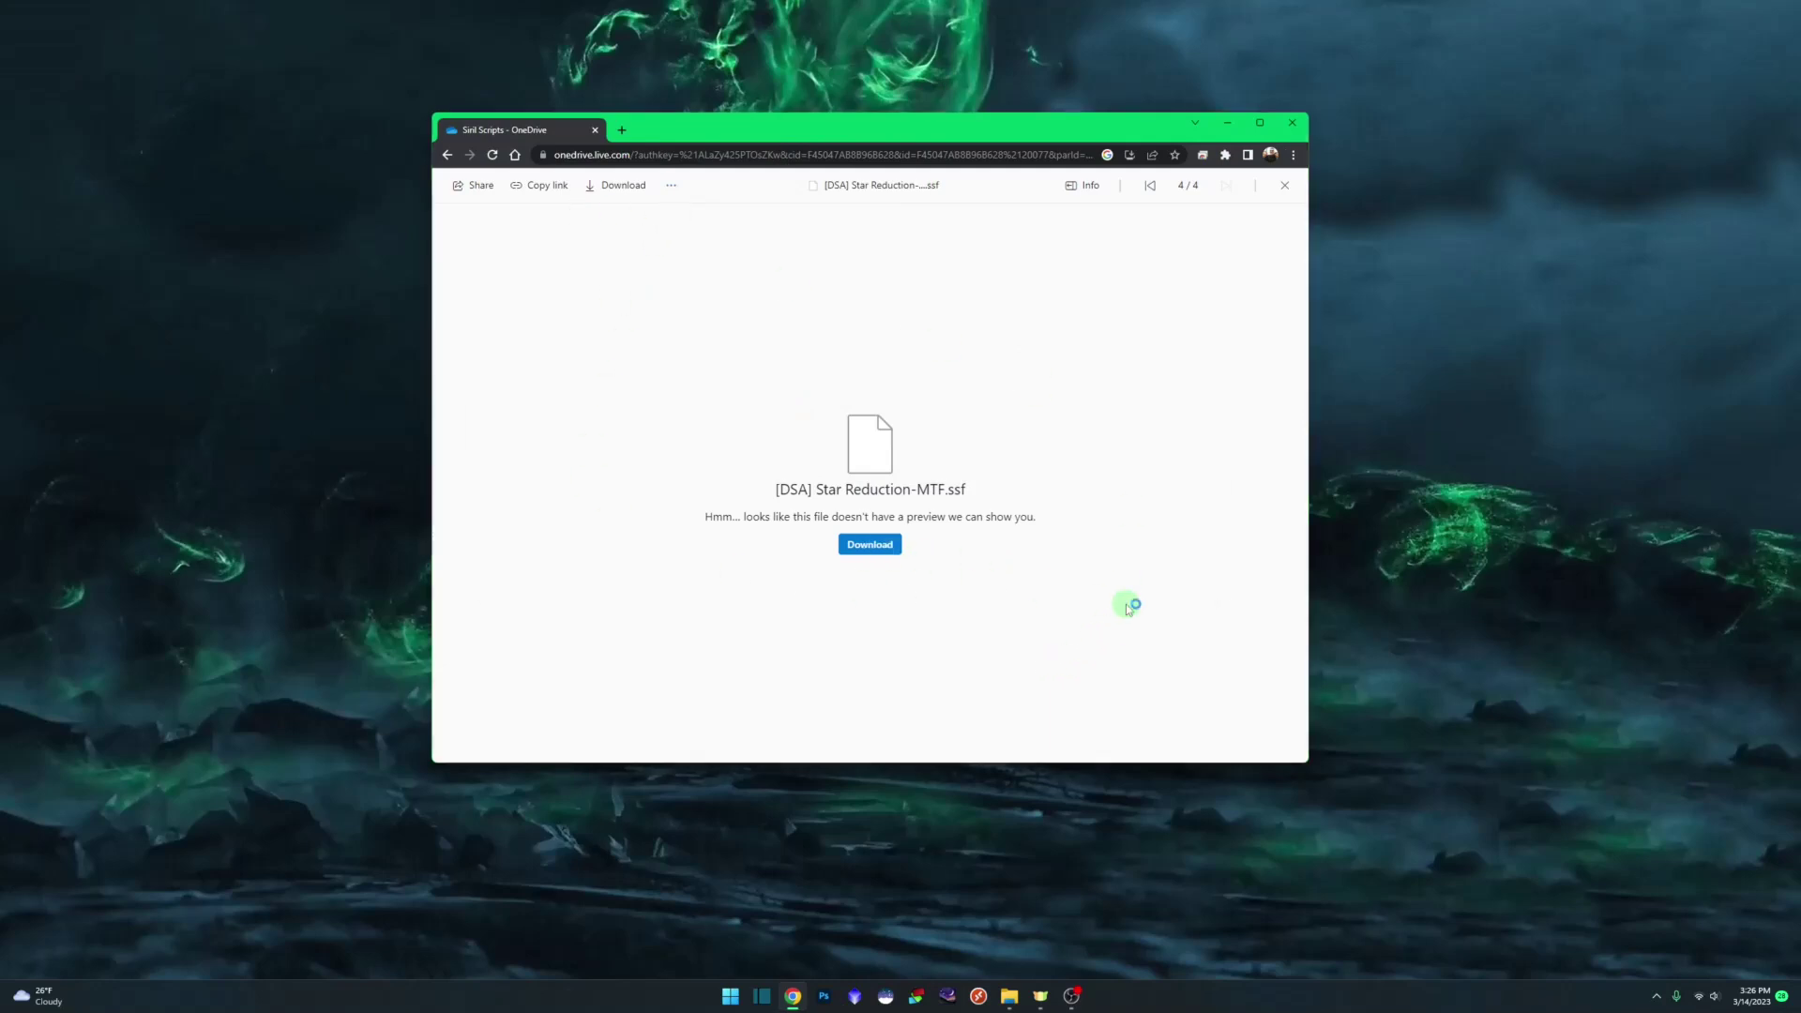
click(1156, 597)
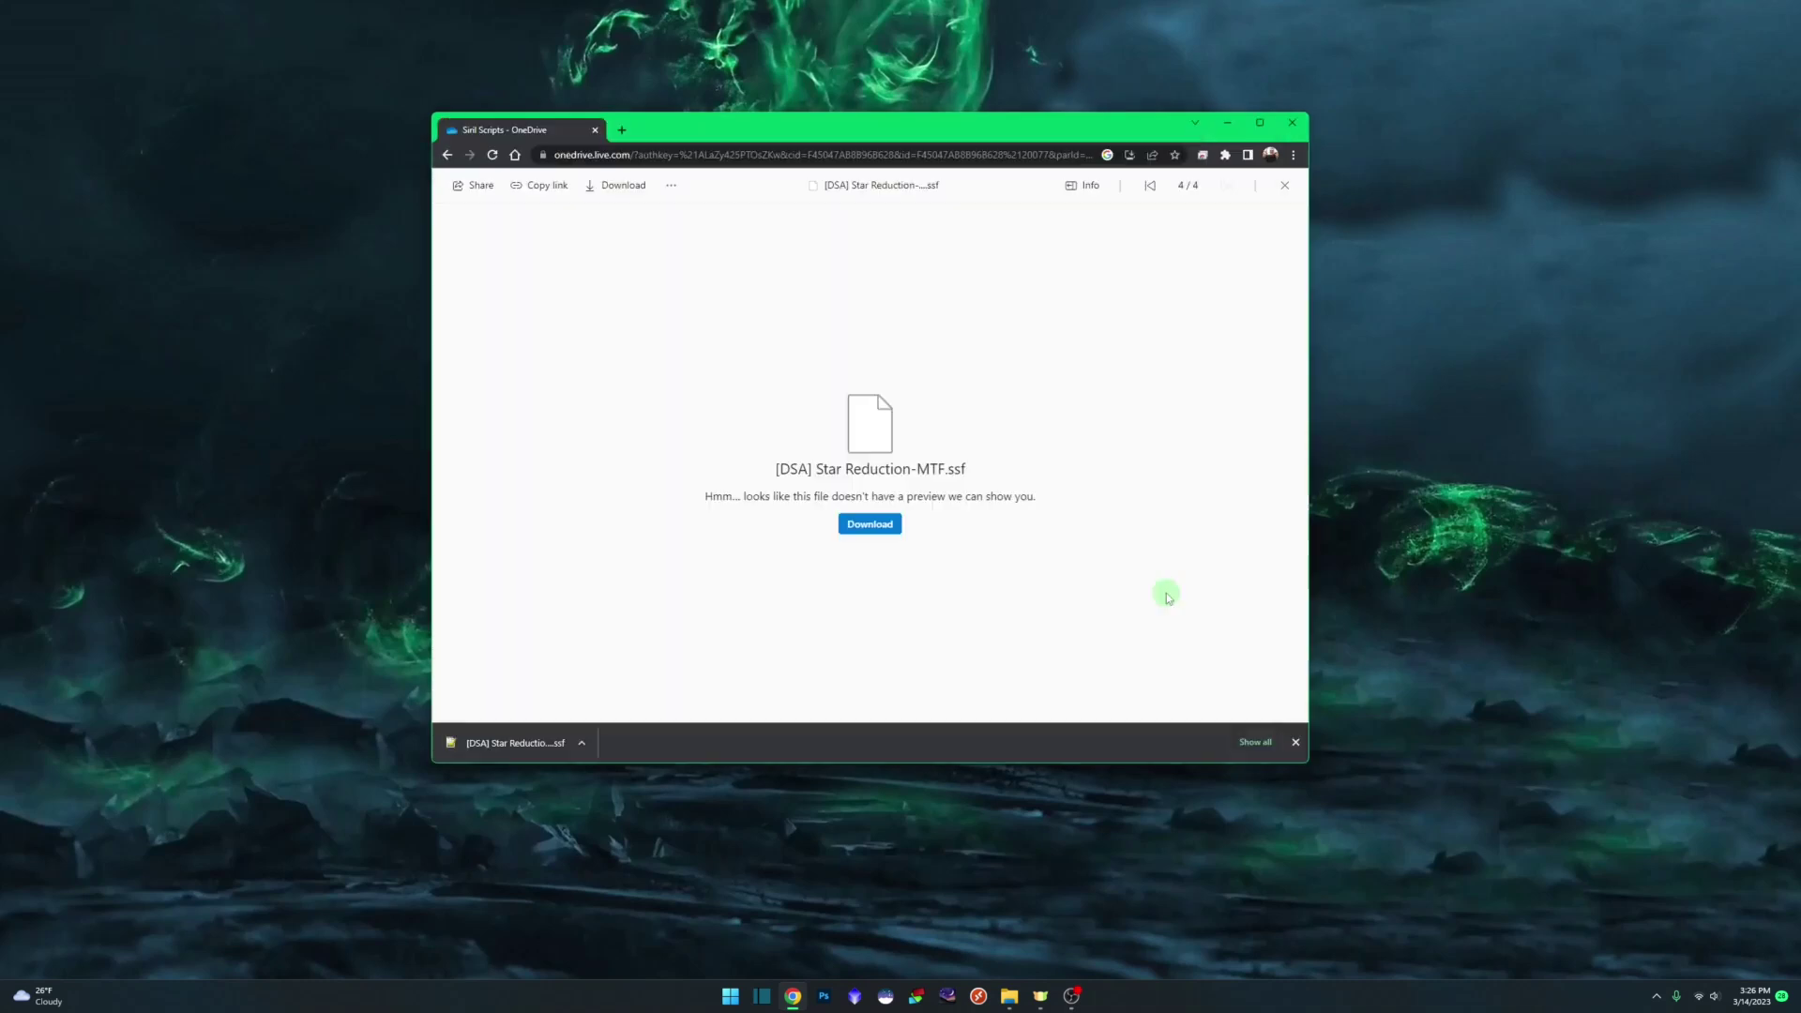
click(581, 743)
click(620, 811)
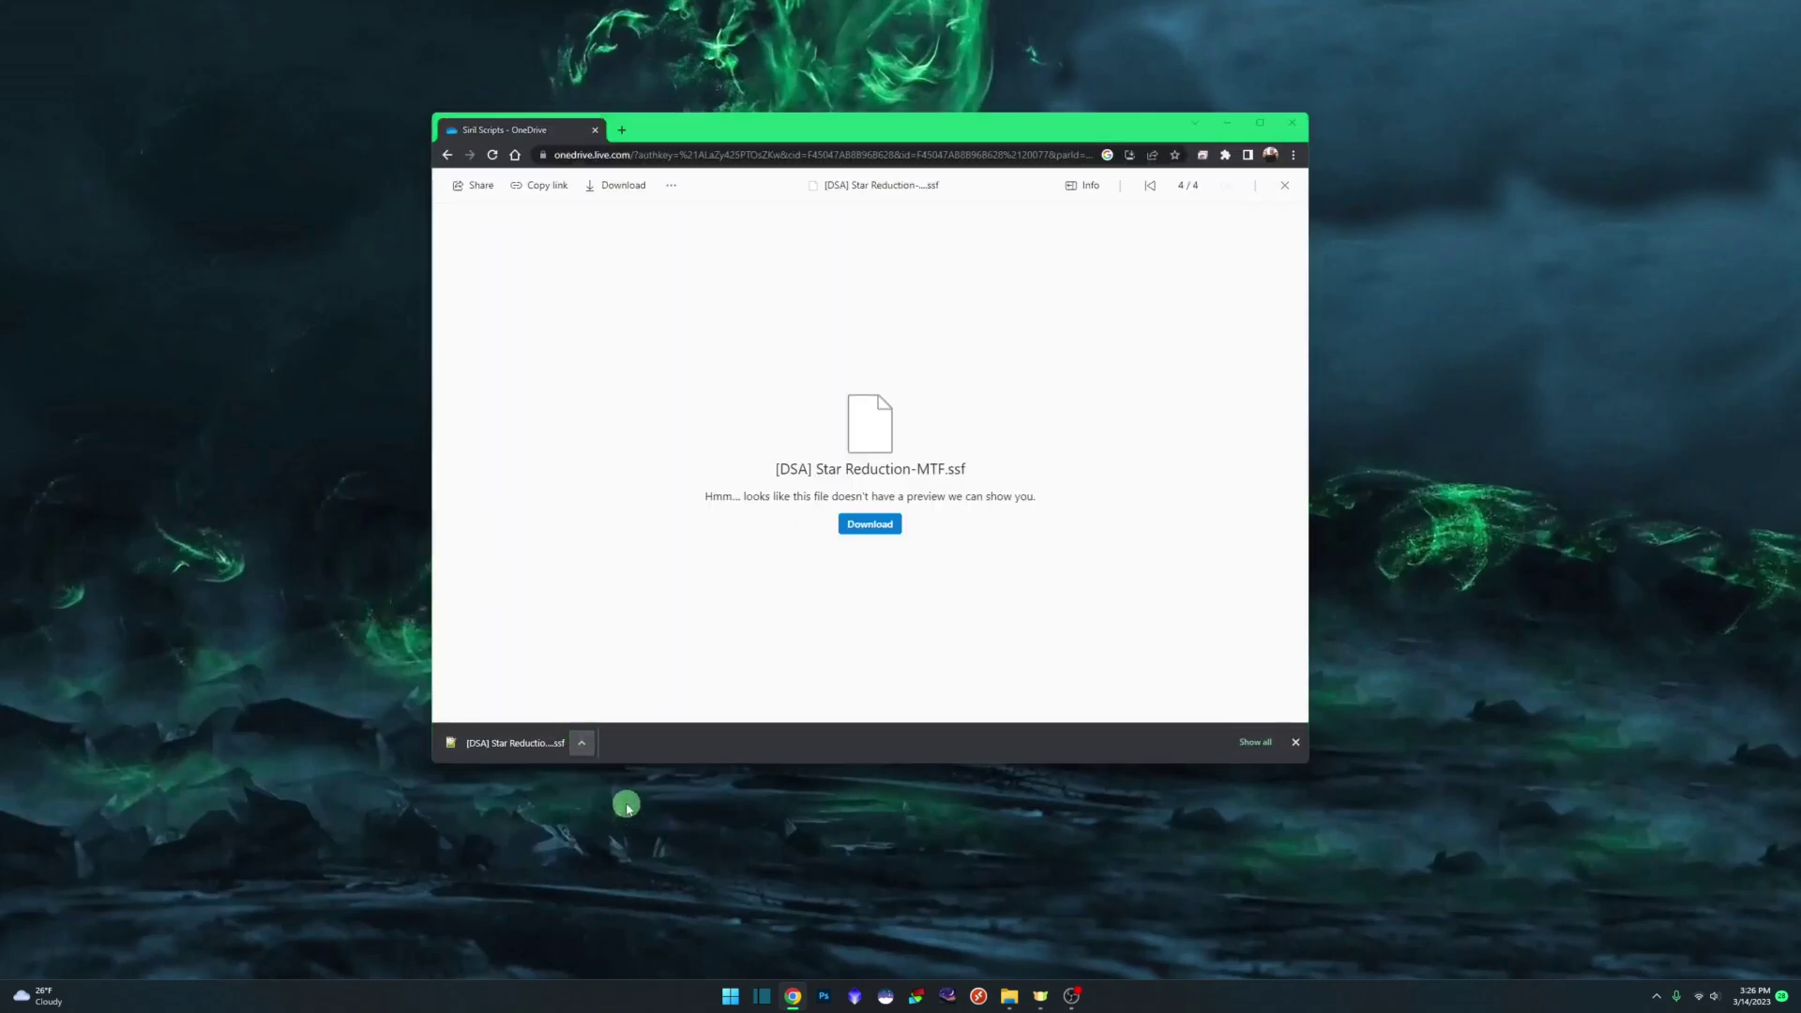
- Move "[DSA] Star Reduction-MTF.ssf" from Downloads into C:\Program Files\SiriL\scripts, and close the folder and browser windows
right_click(793, 293)
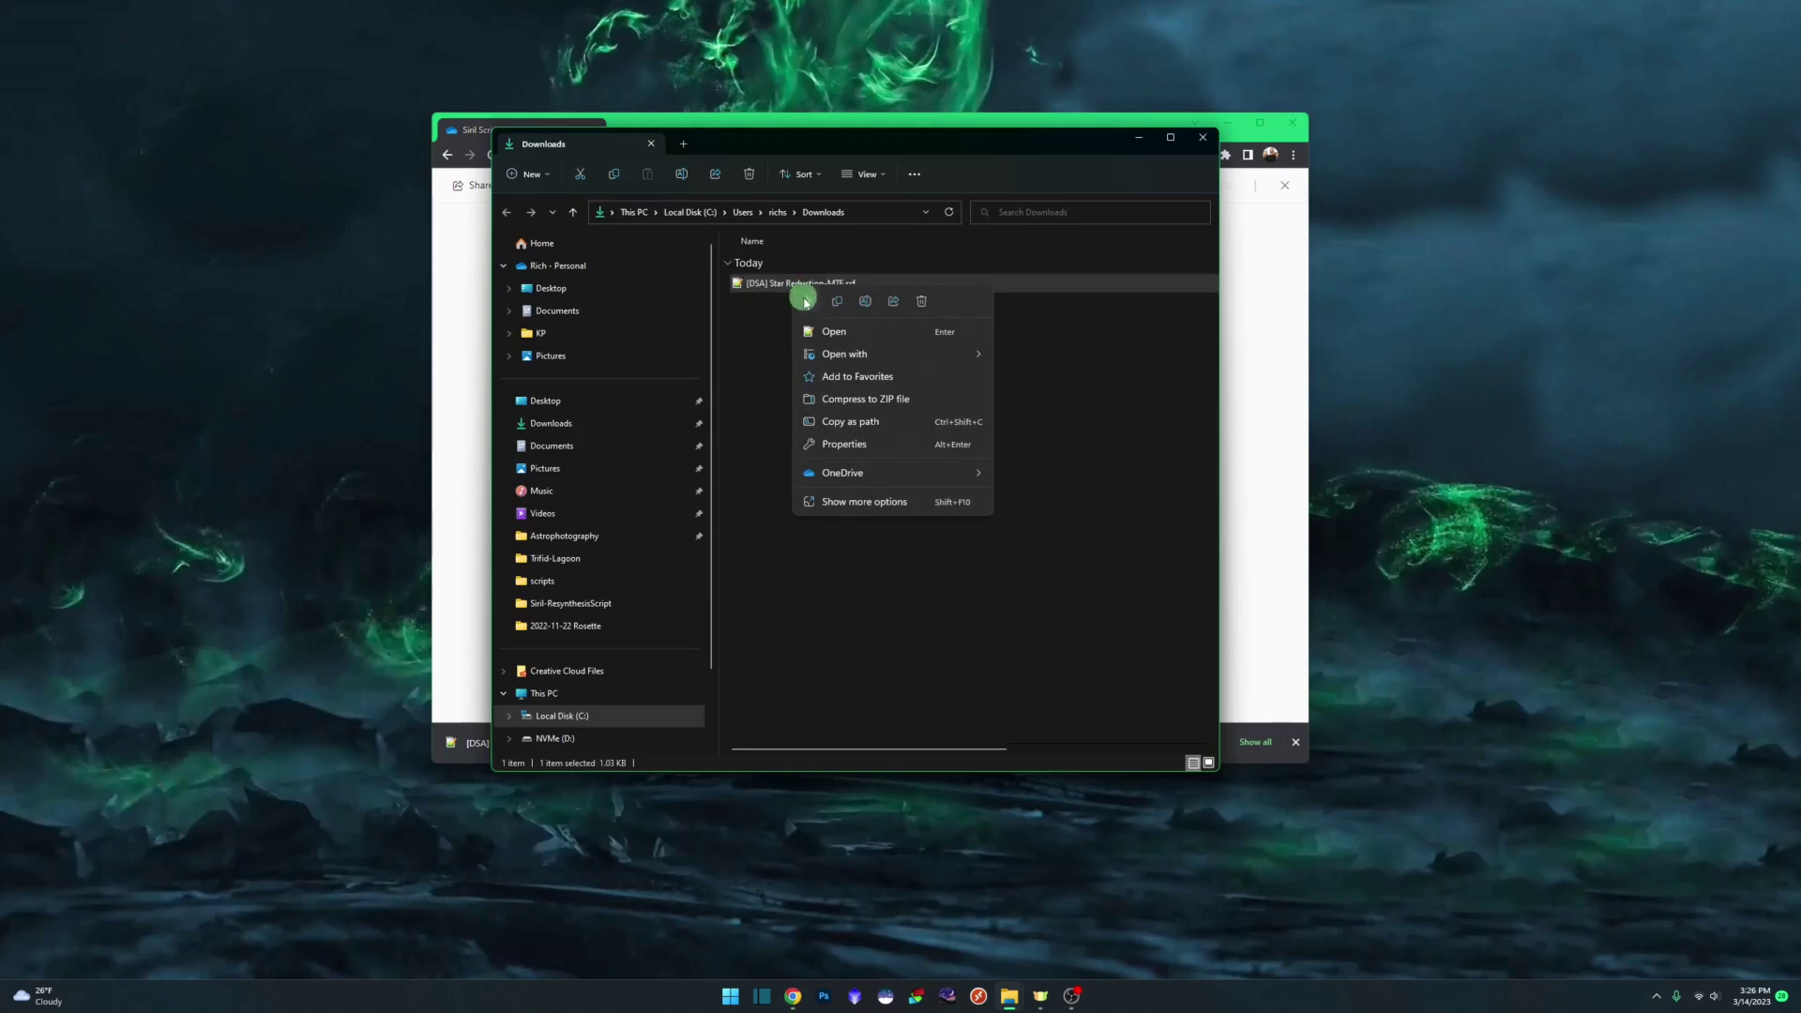
click(807, 307)
scroll(643, 595, down, 1)
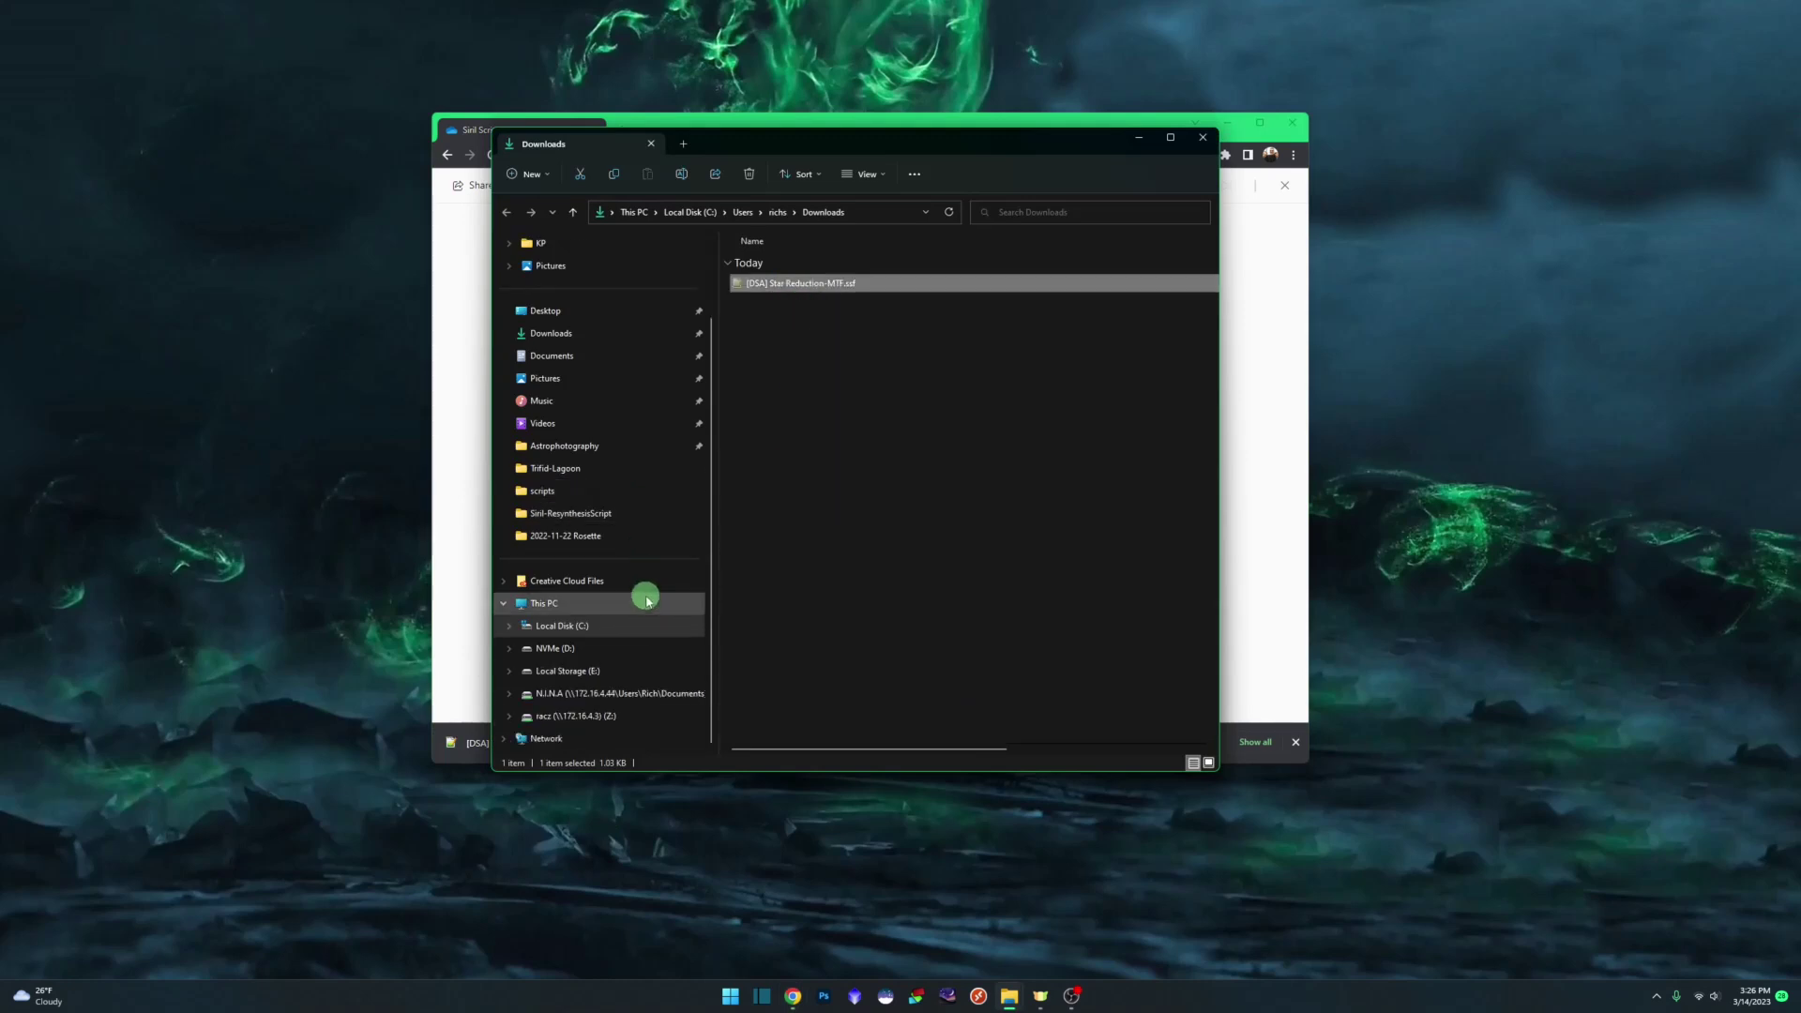
click(581, 630)
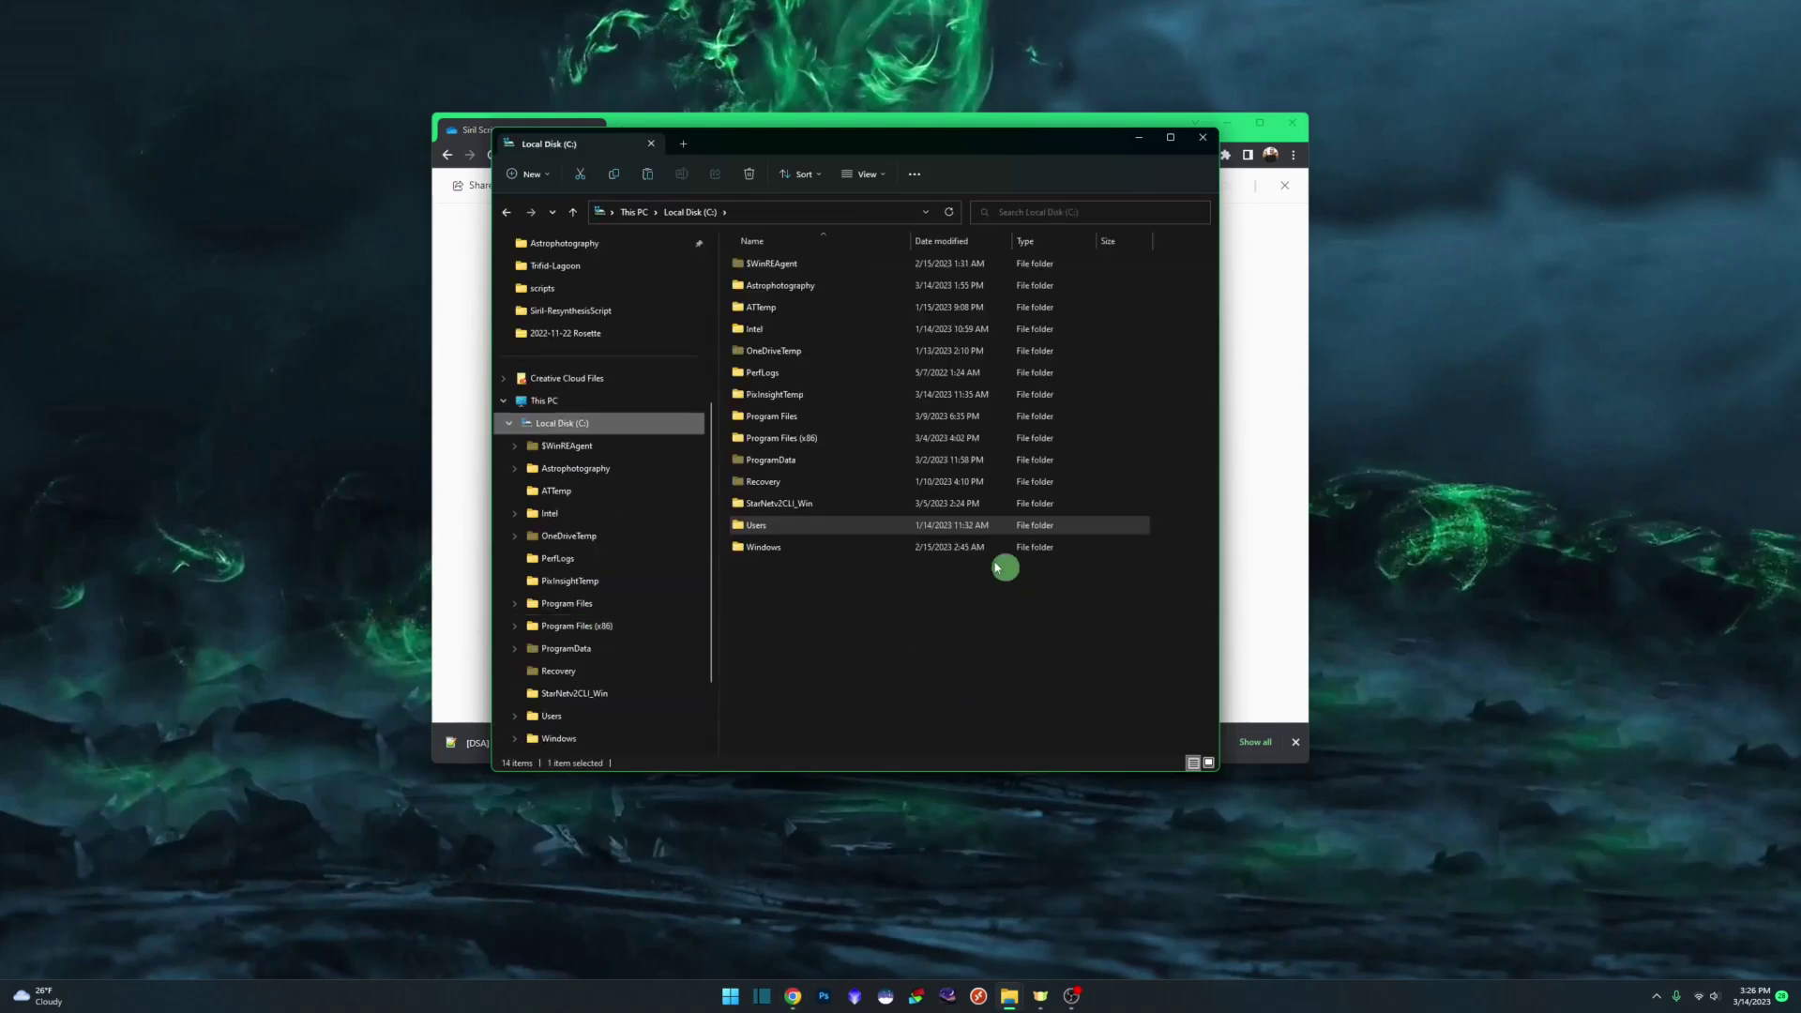
click(786, 417)
double_click(786, 417)
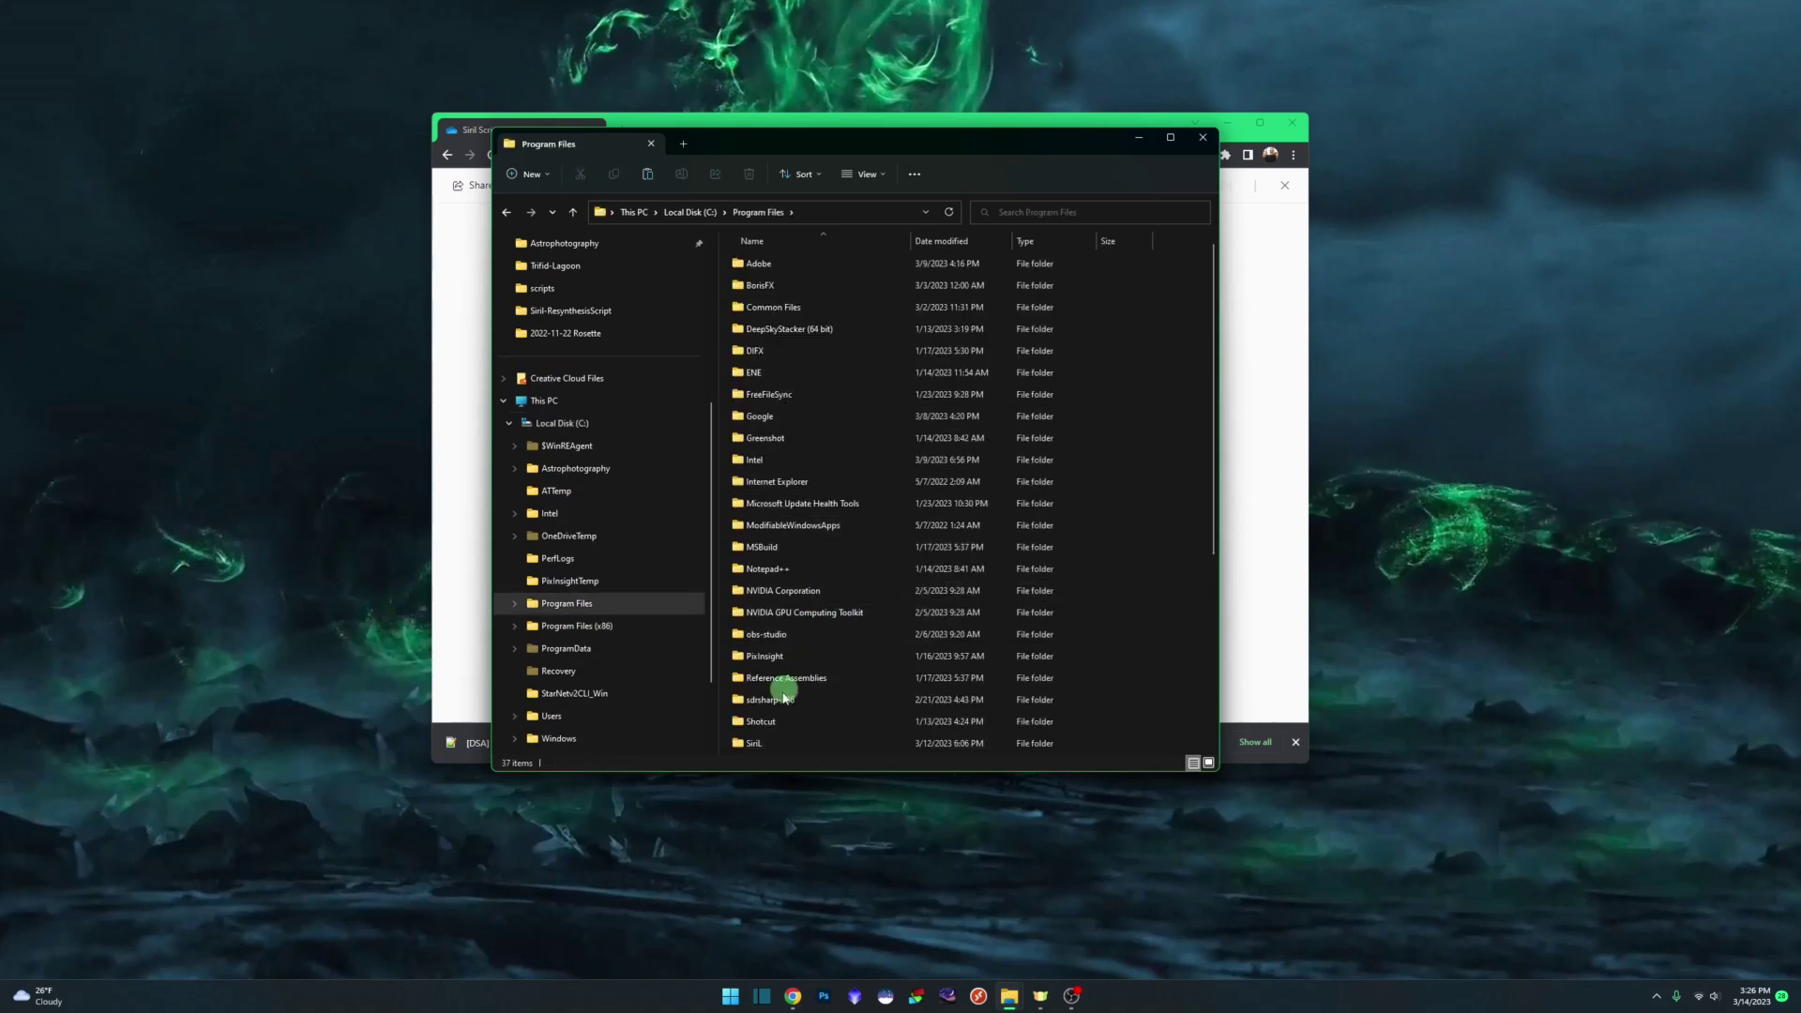
double_click(755, 737)
double_click(776, 329)
right_click(841, 605)
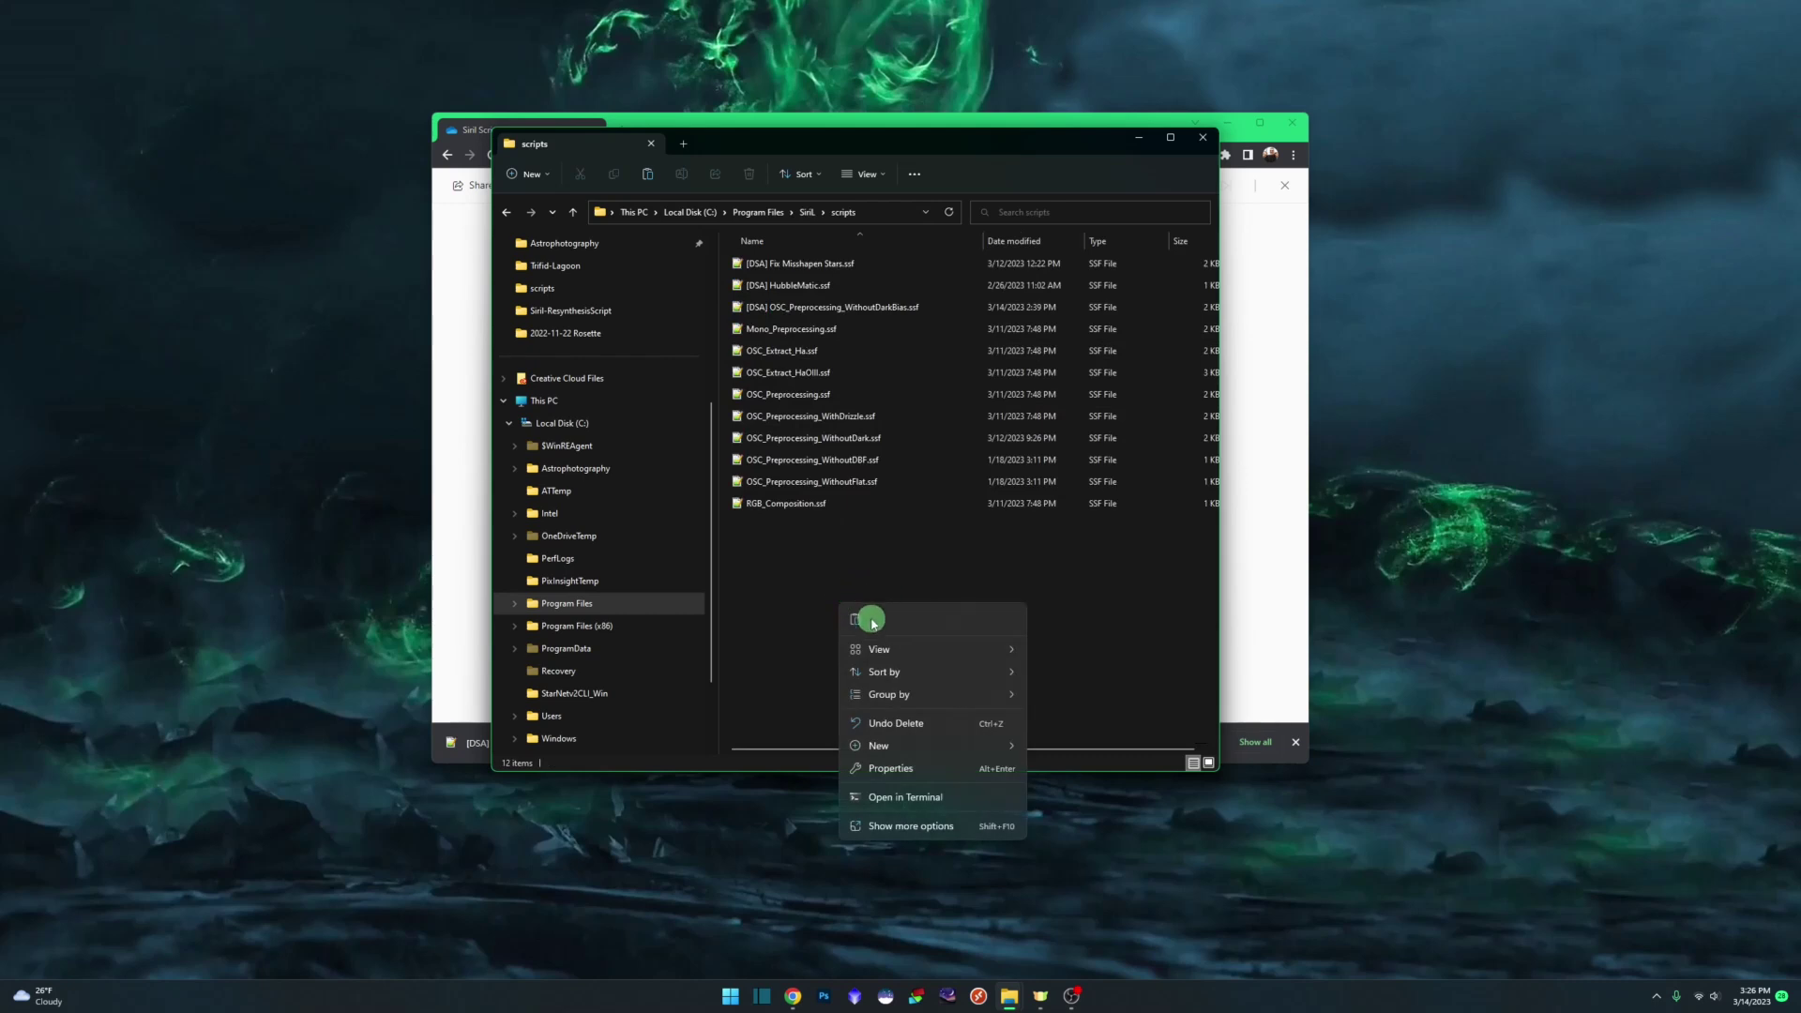
click(1004, 607)
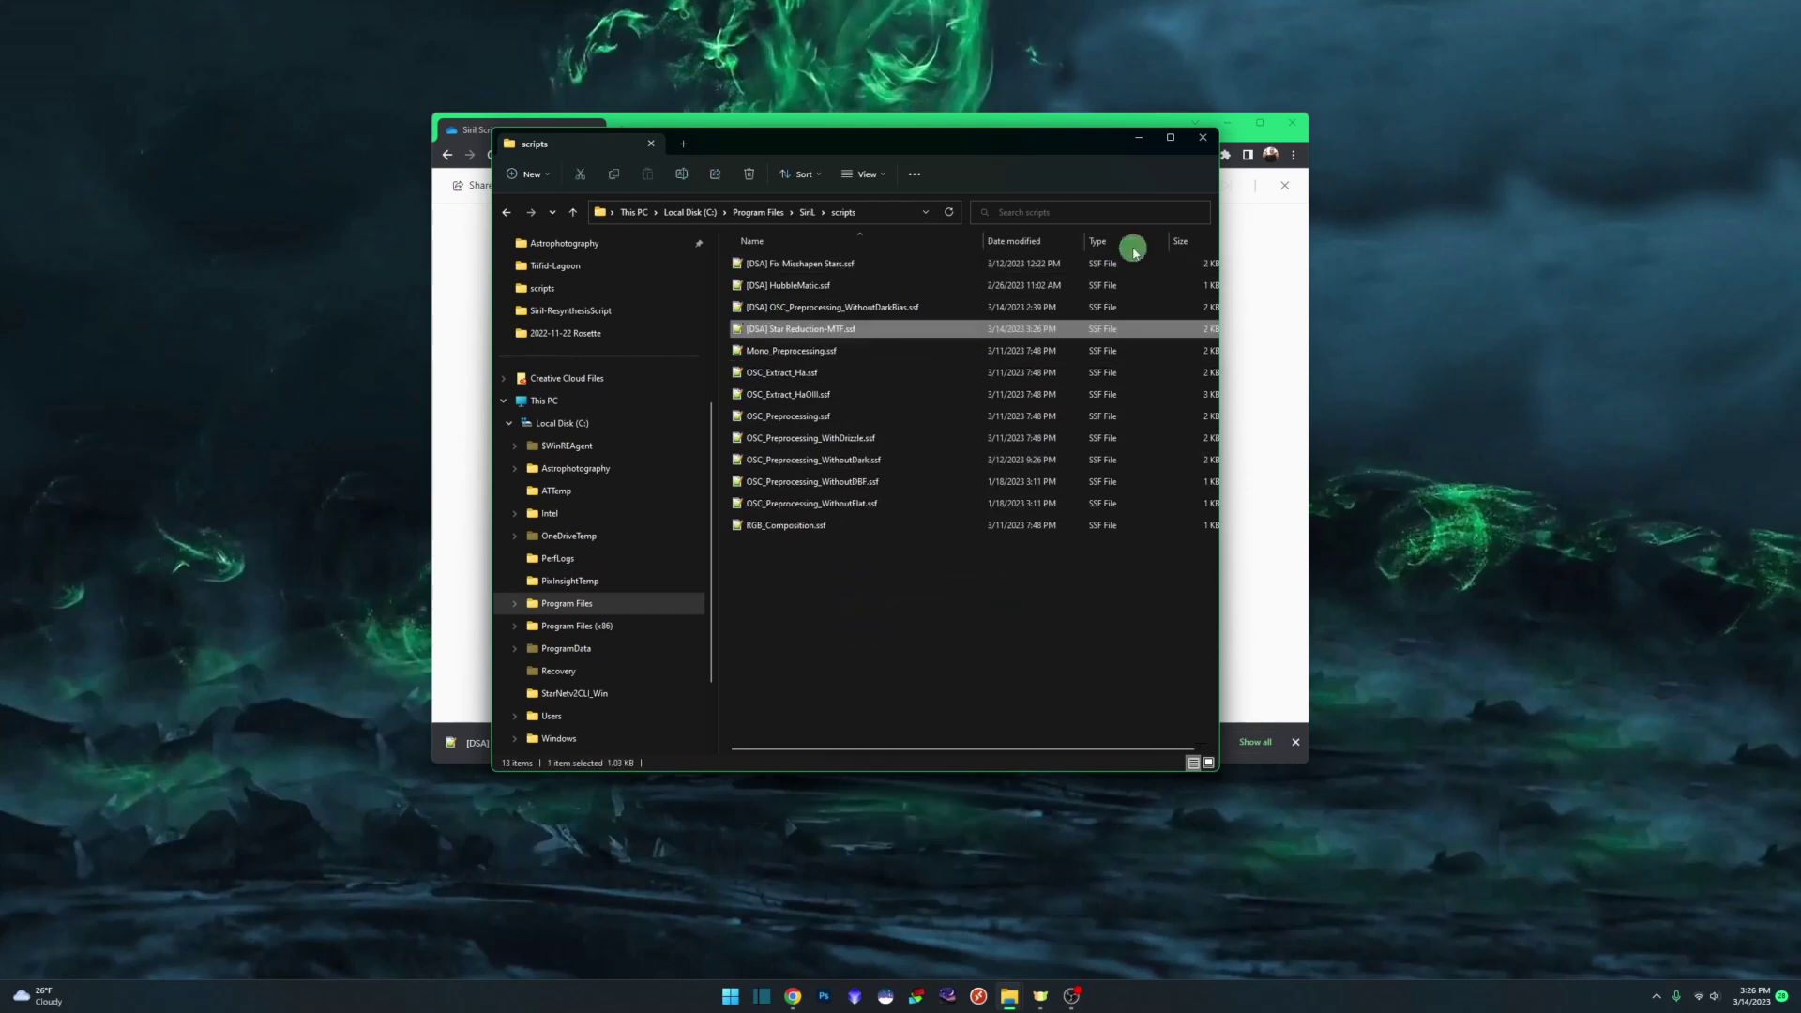
click(1203, 137)
click(1292, 123)
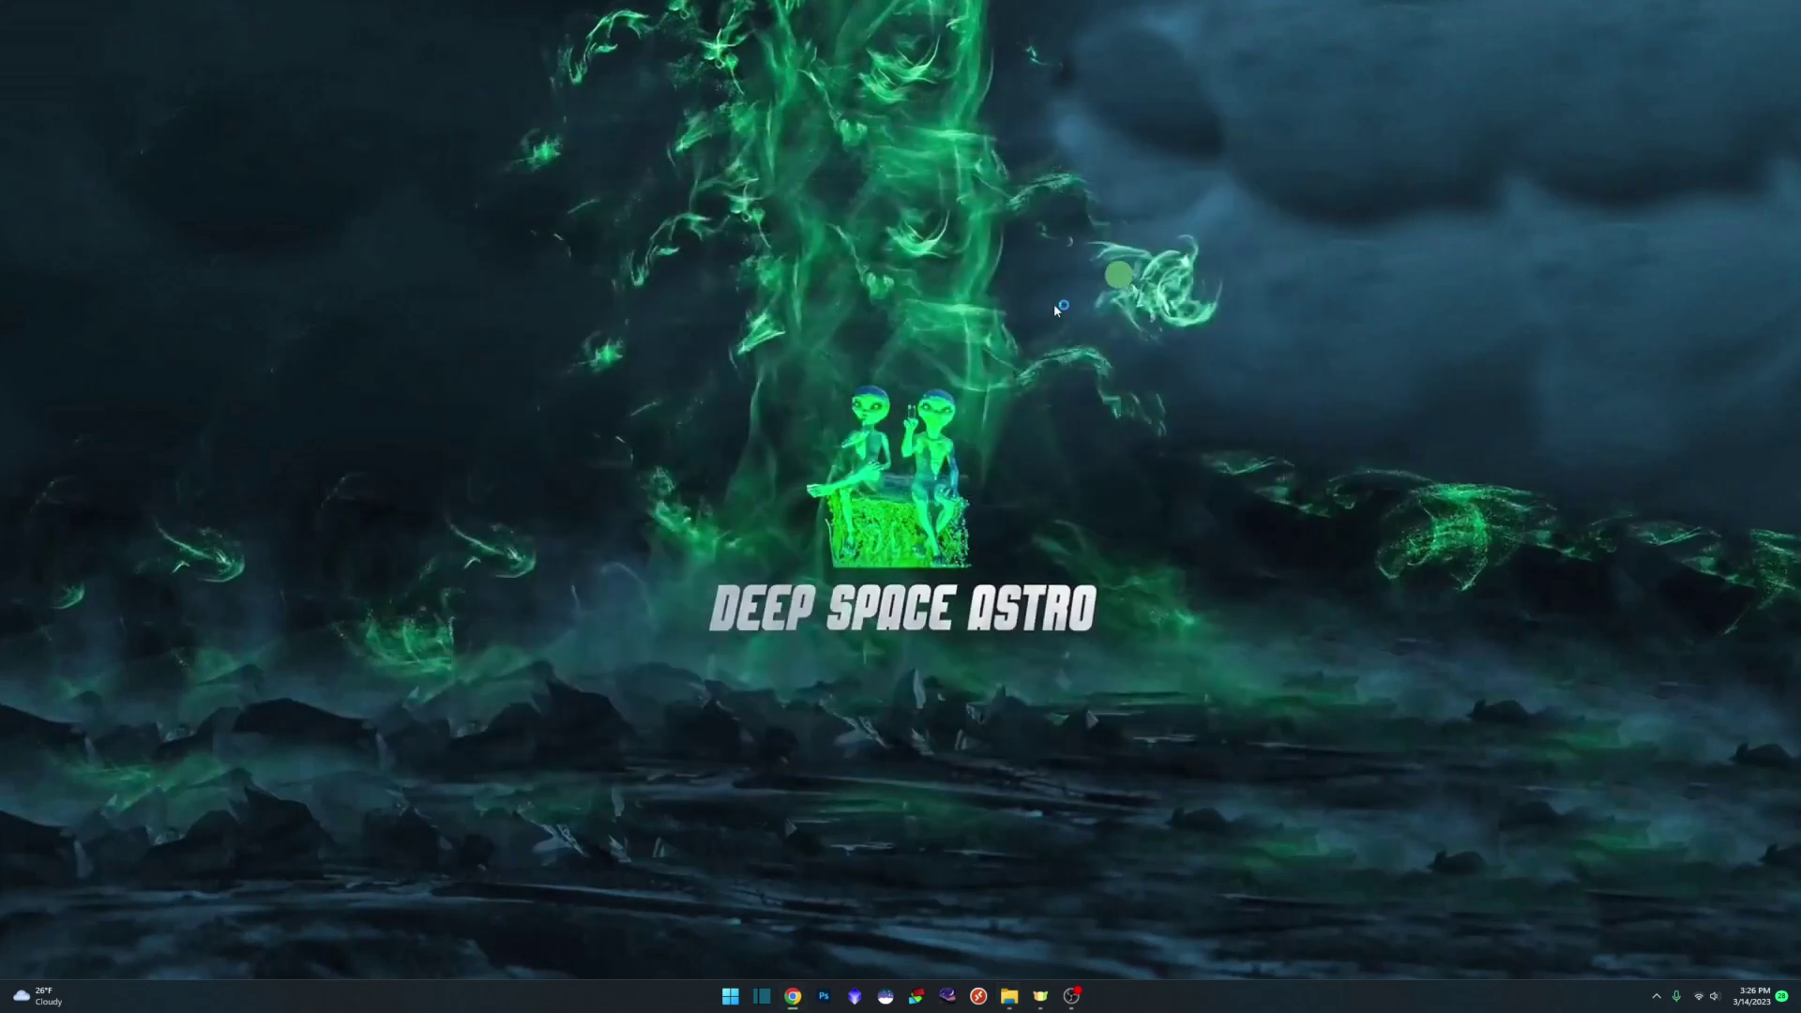
- Switch to Siril, open result_16512s.fit and run the "[DSA] Star Reduction-MTF" script on it
click(886, 994)
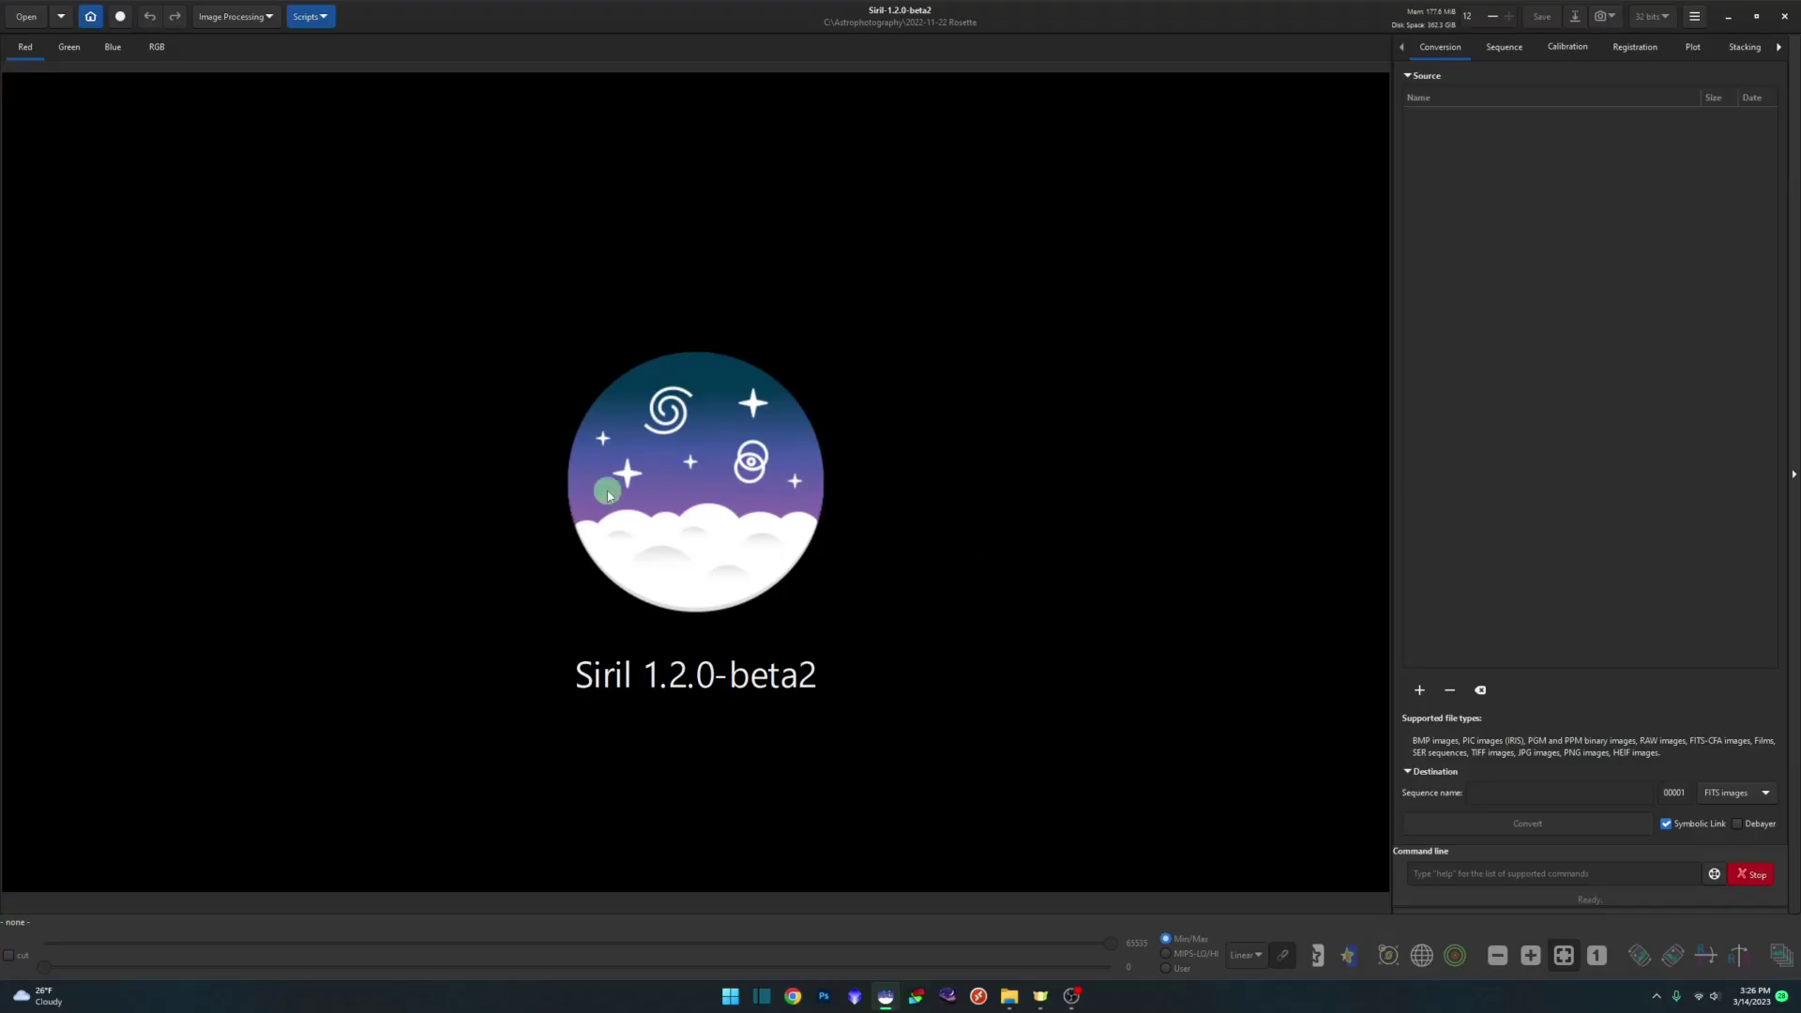
click(25, 17)
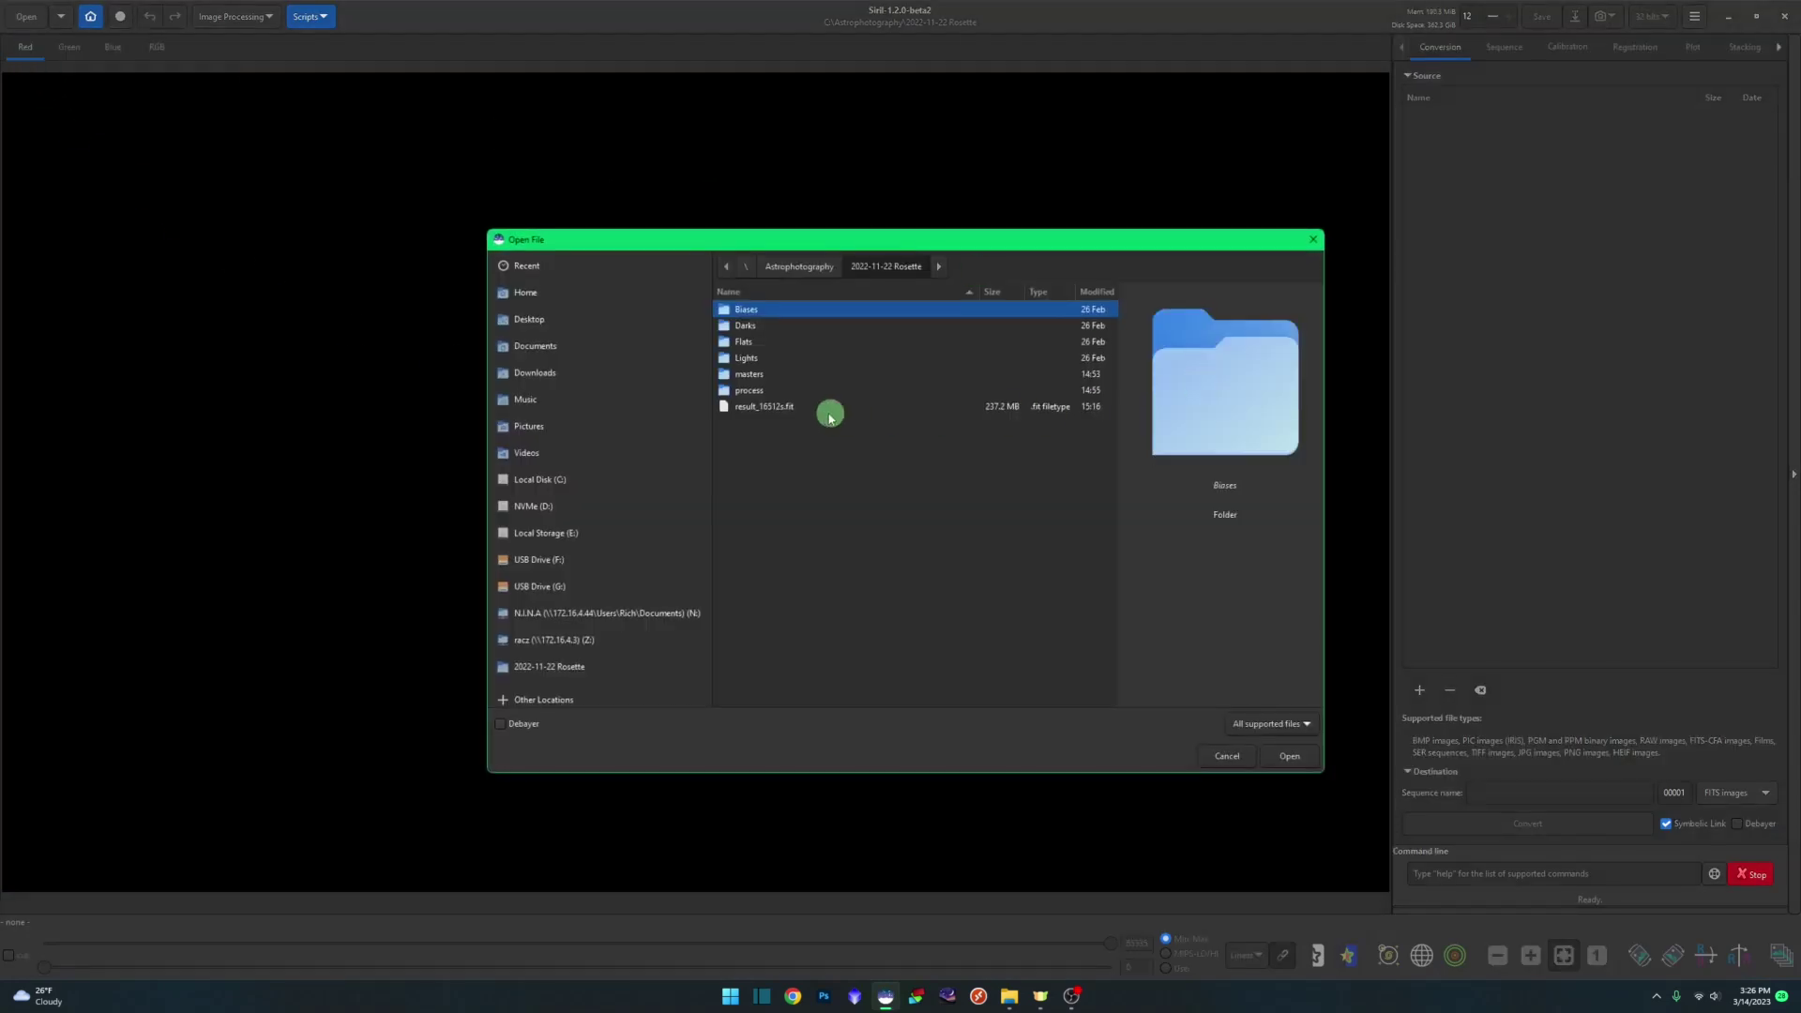
click(770, 409)
double_click(770, 409)
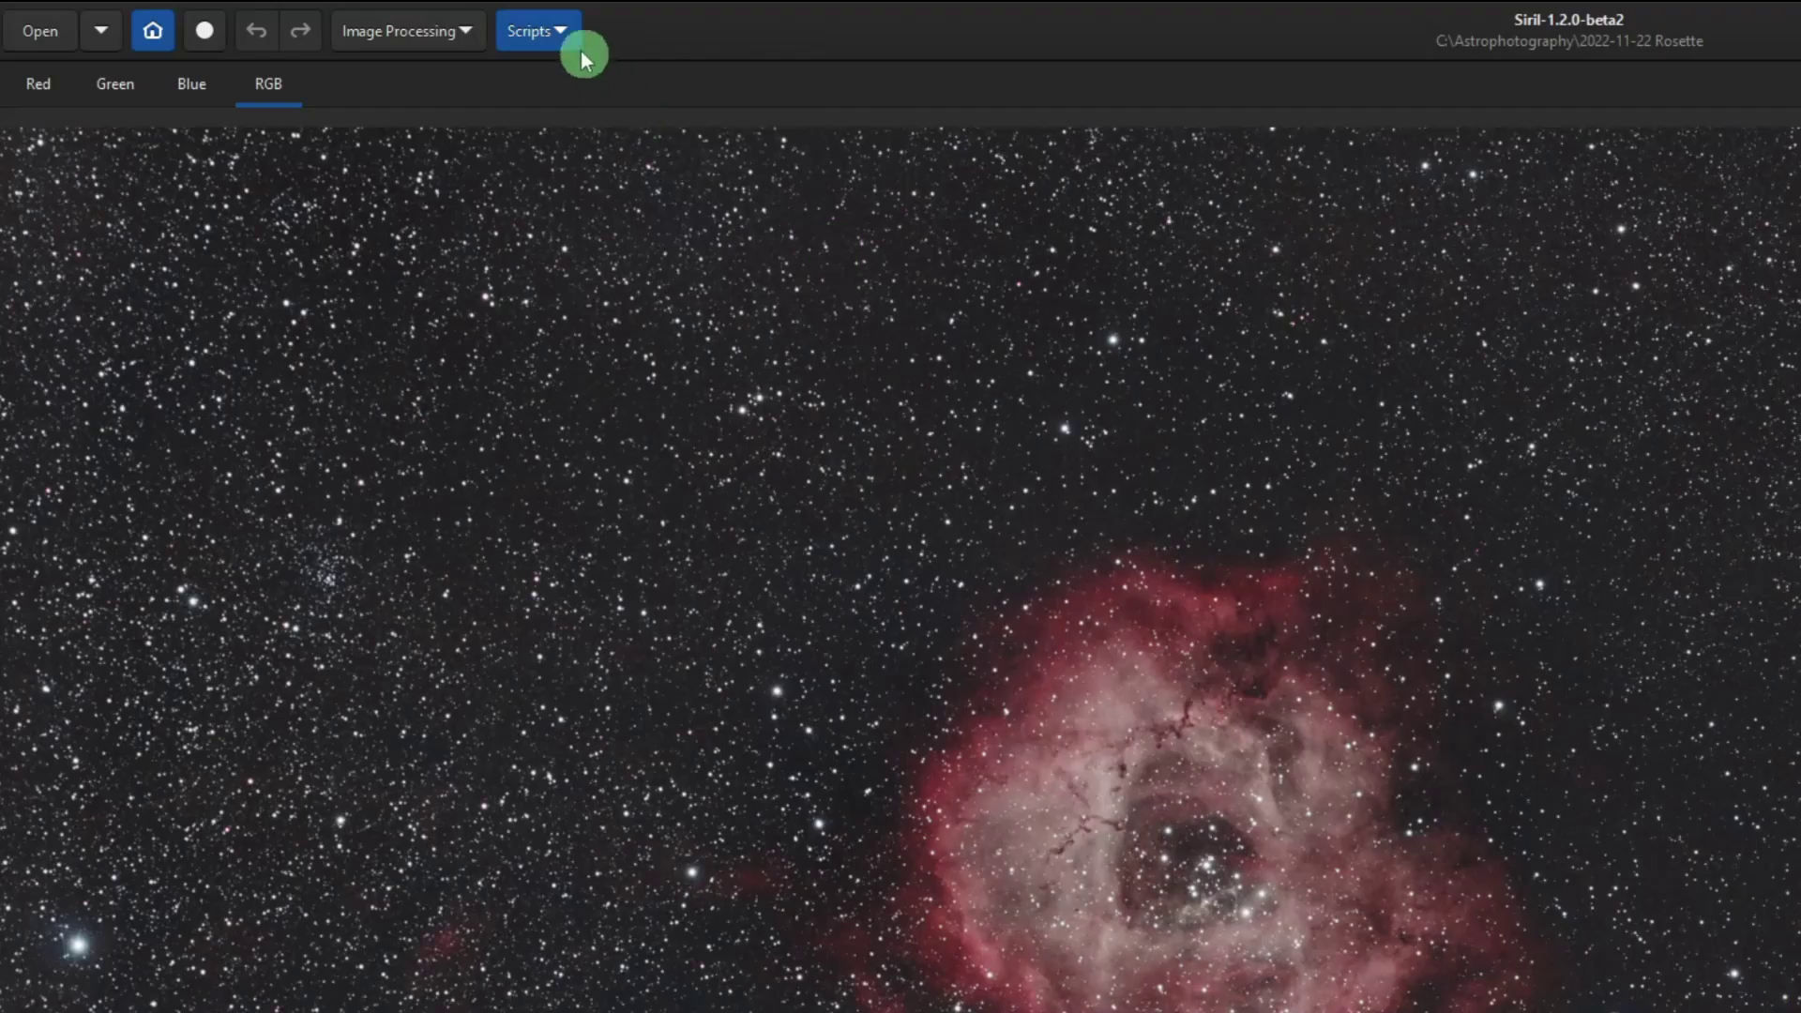
click(321, 20)
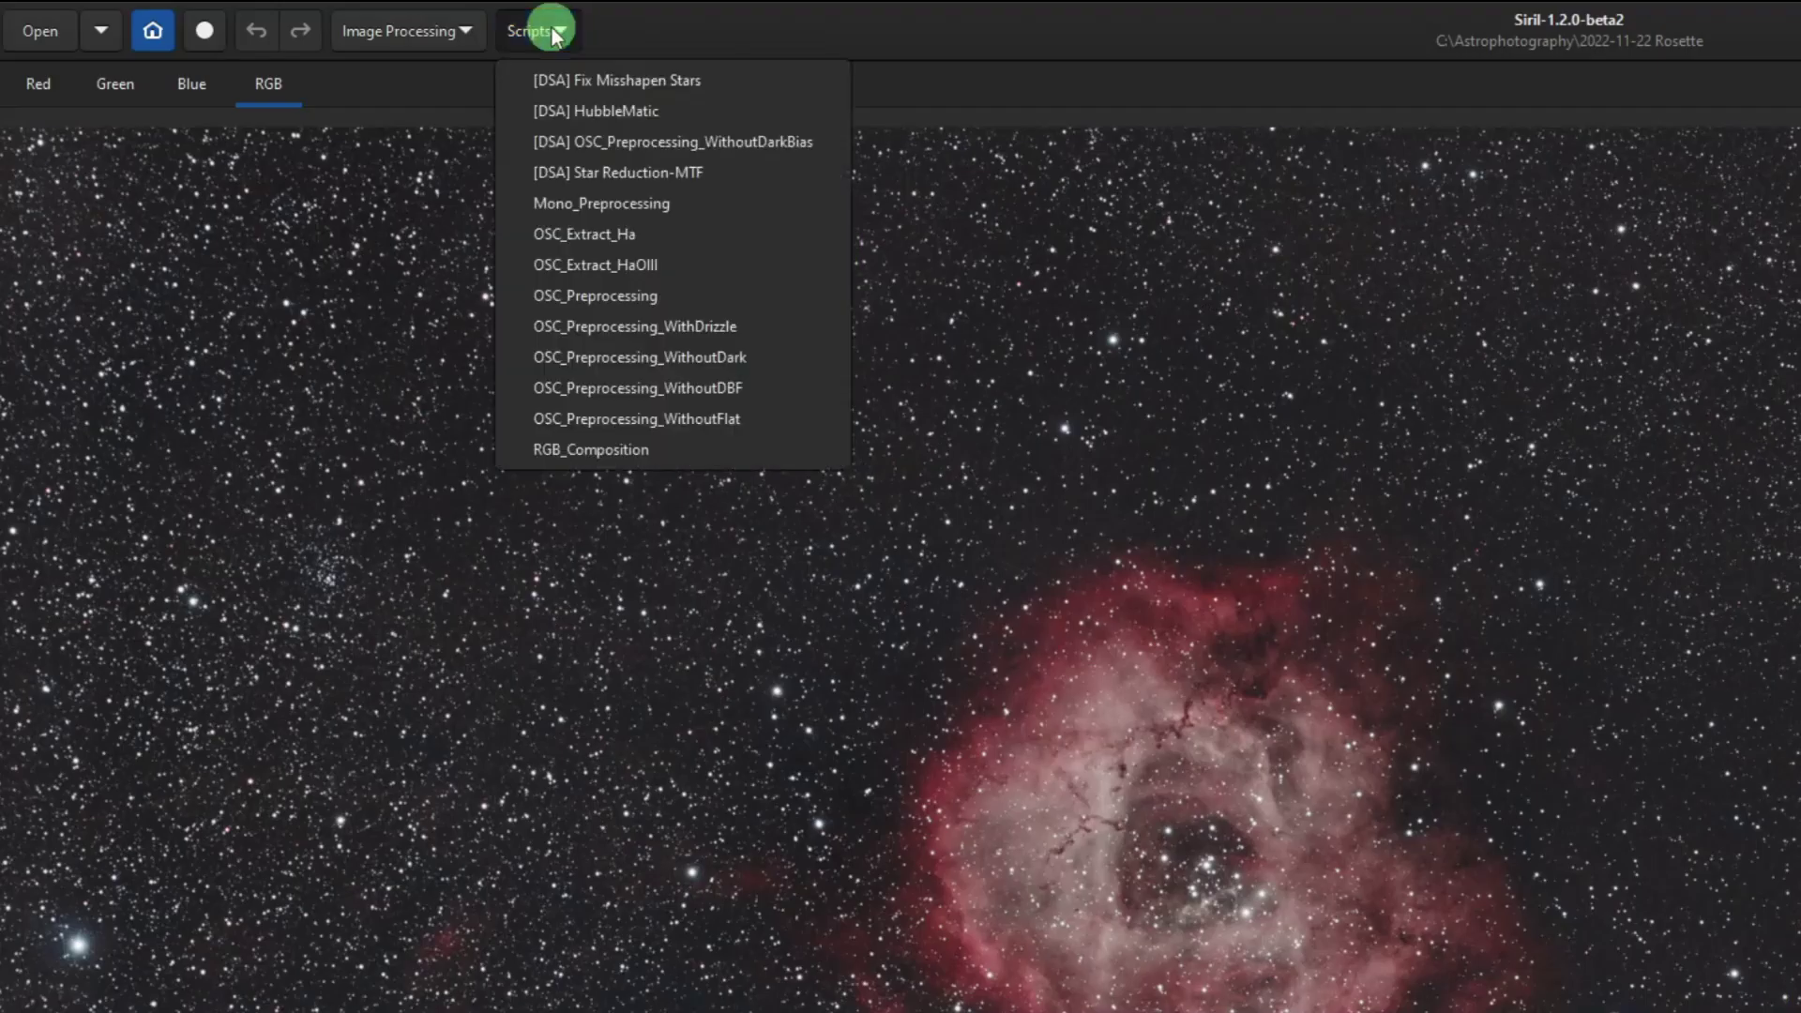
click(749, 172)
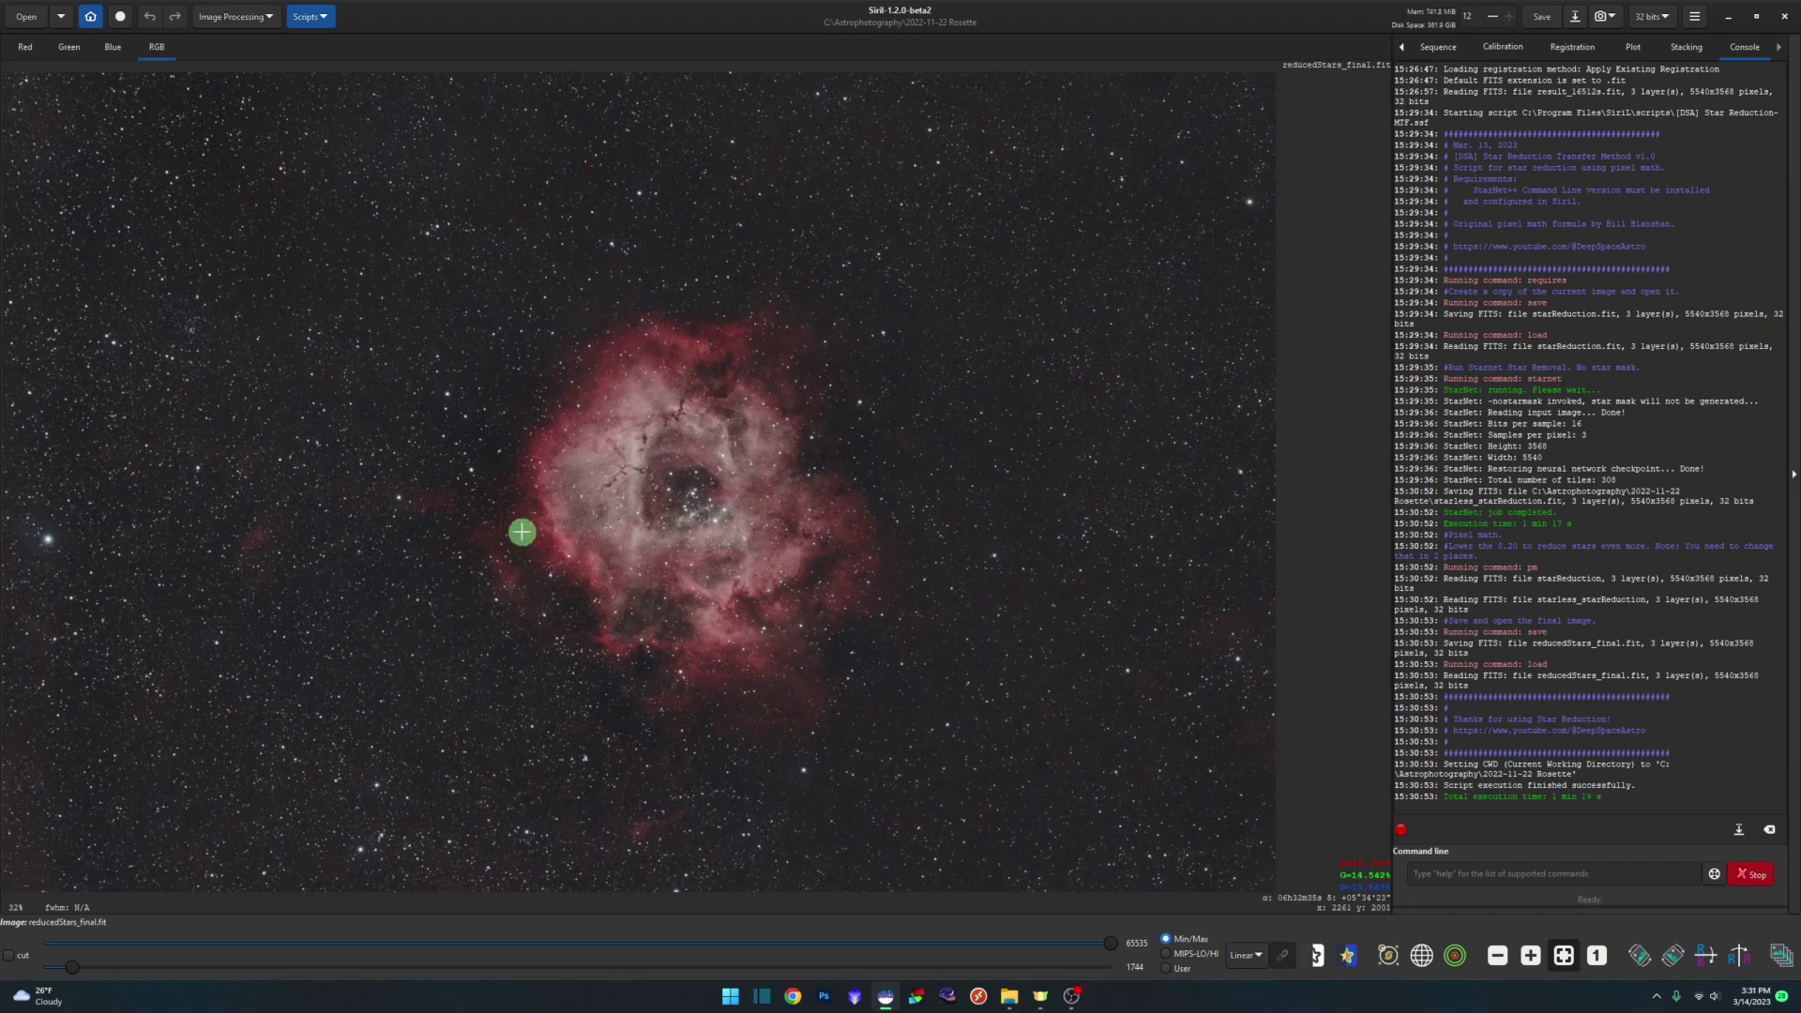
- Open the original result_16512s.fit and reopen reducedStars_final.fit to compare the stars before and after reduction
click(27, 16)
click(783, 423)
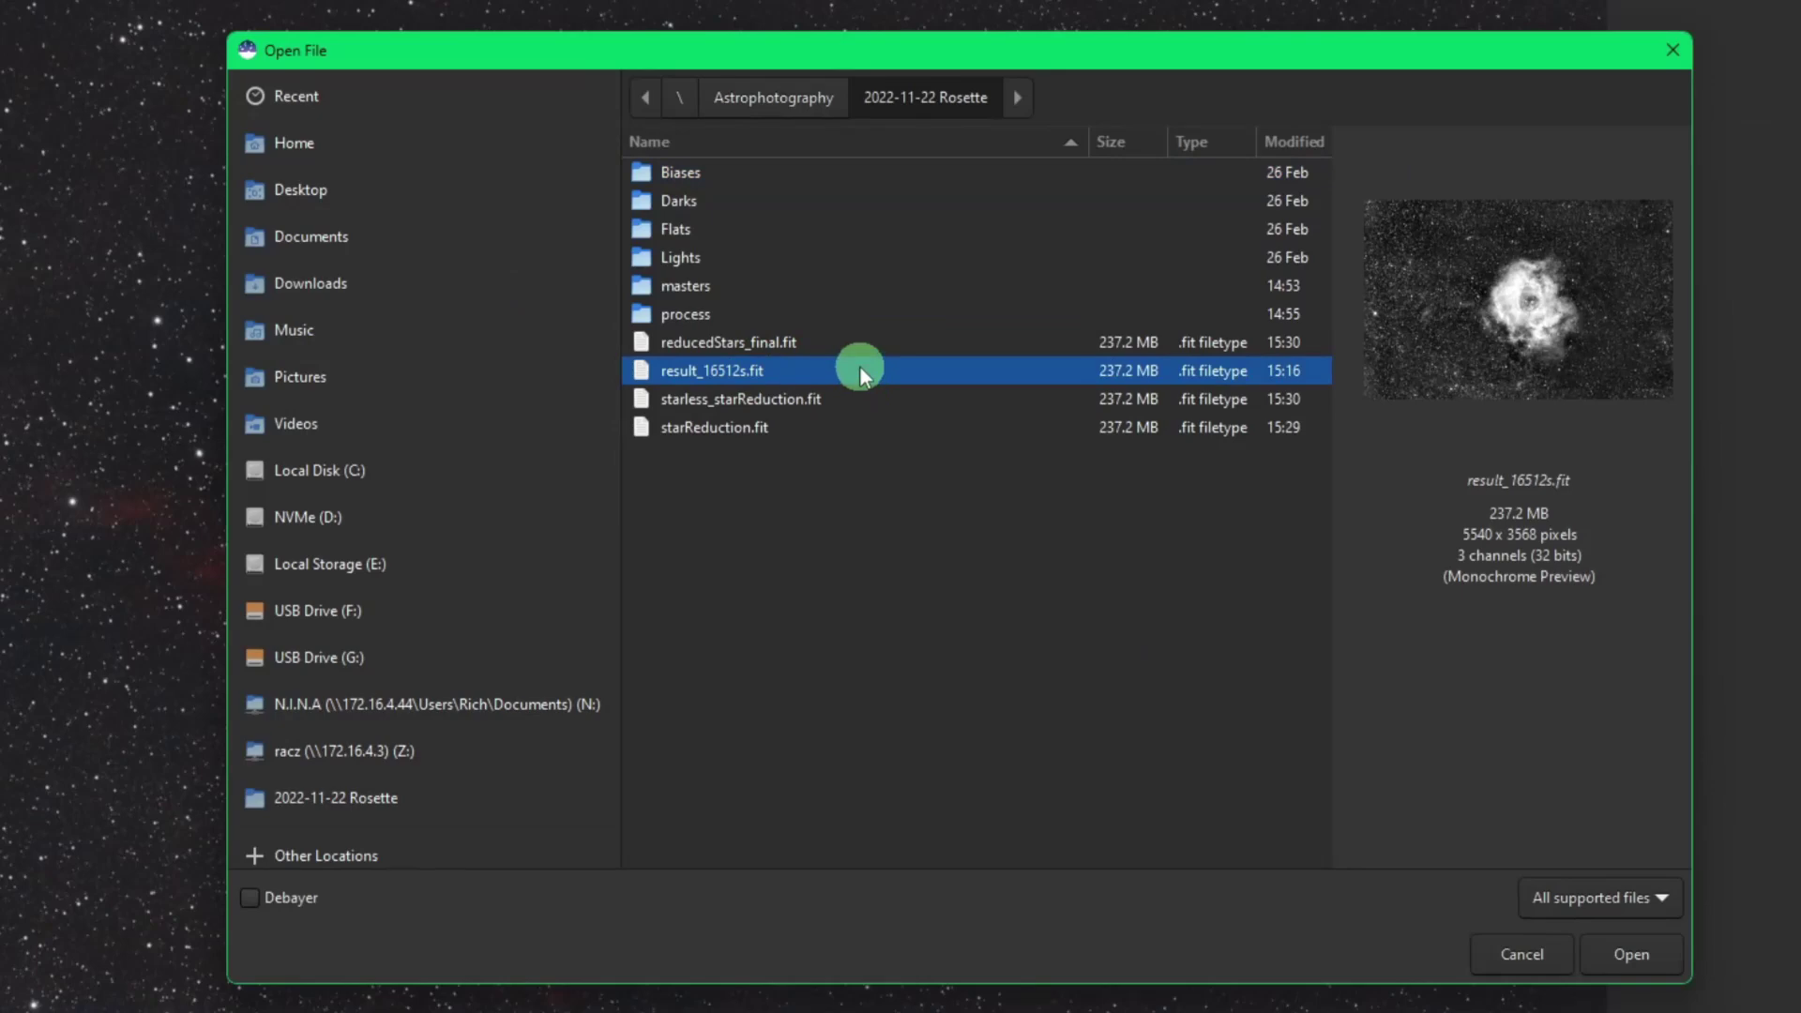
double_click(860, 368)
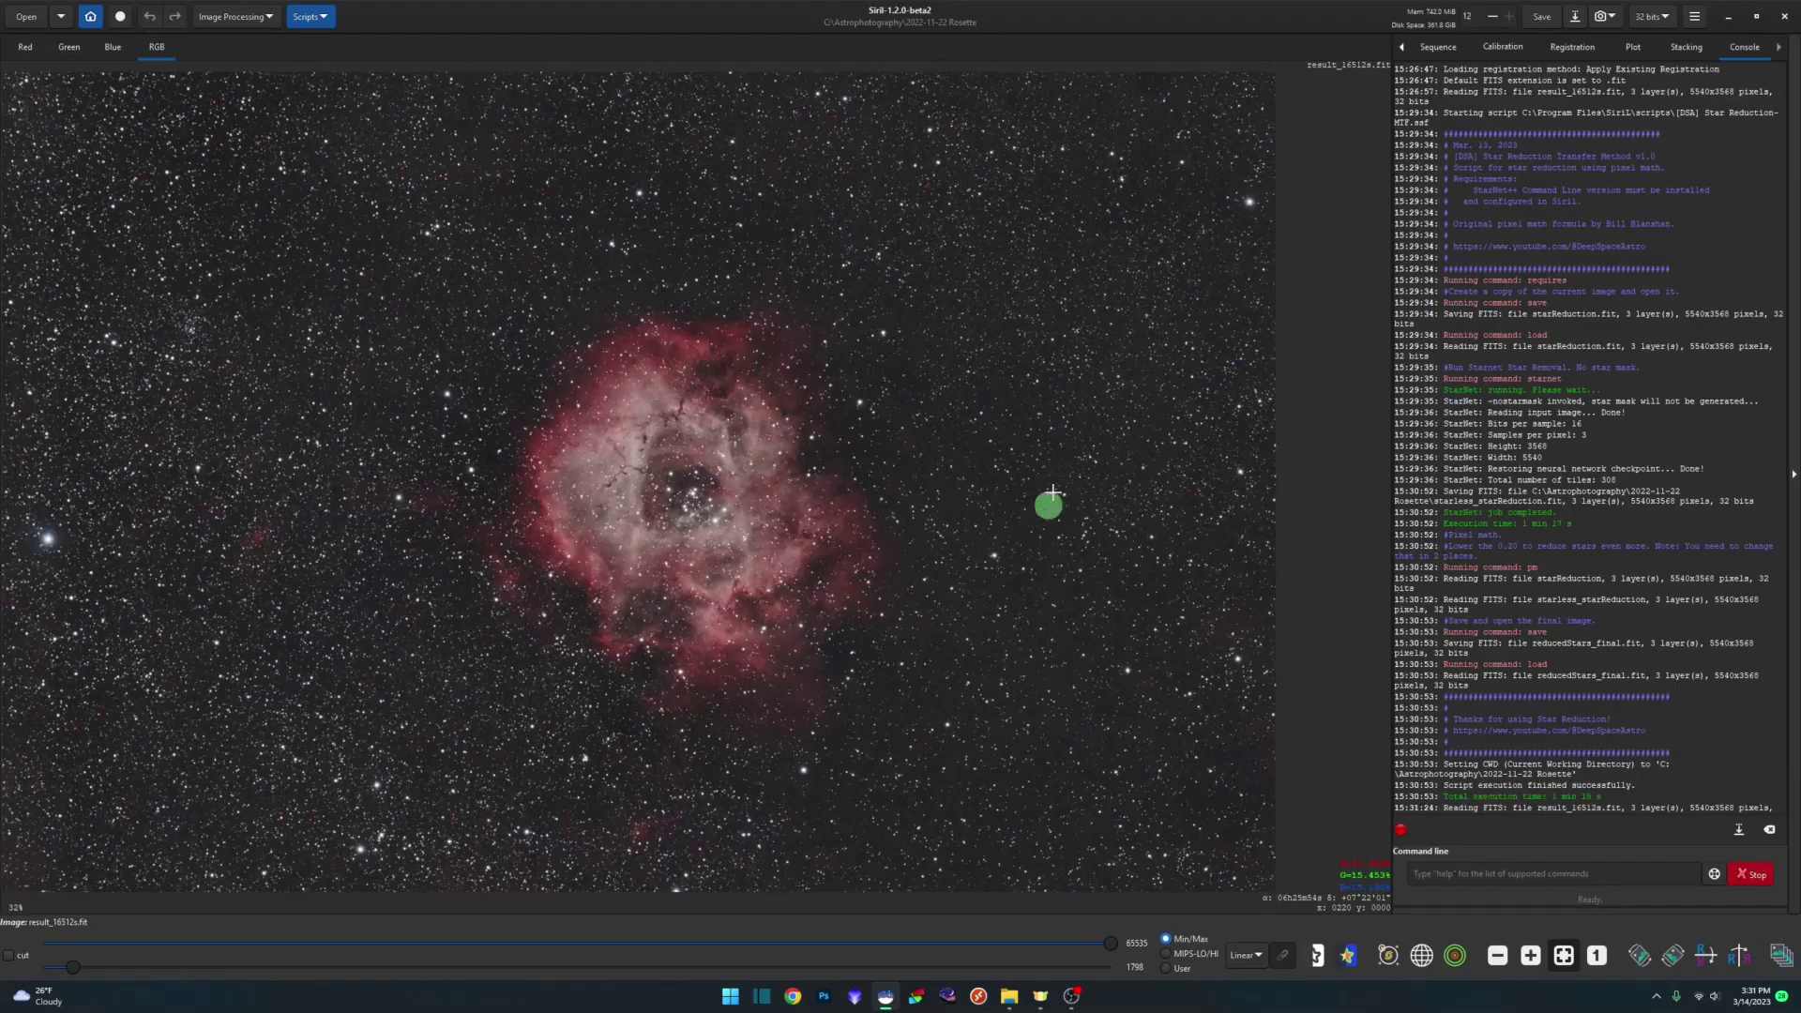
click(26, 16)
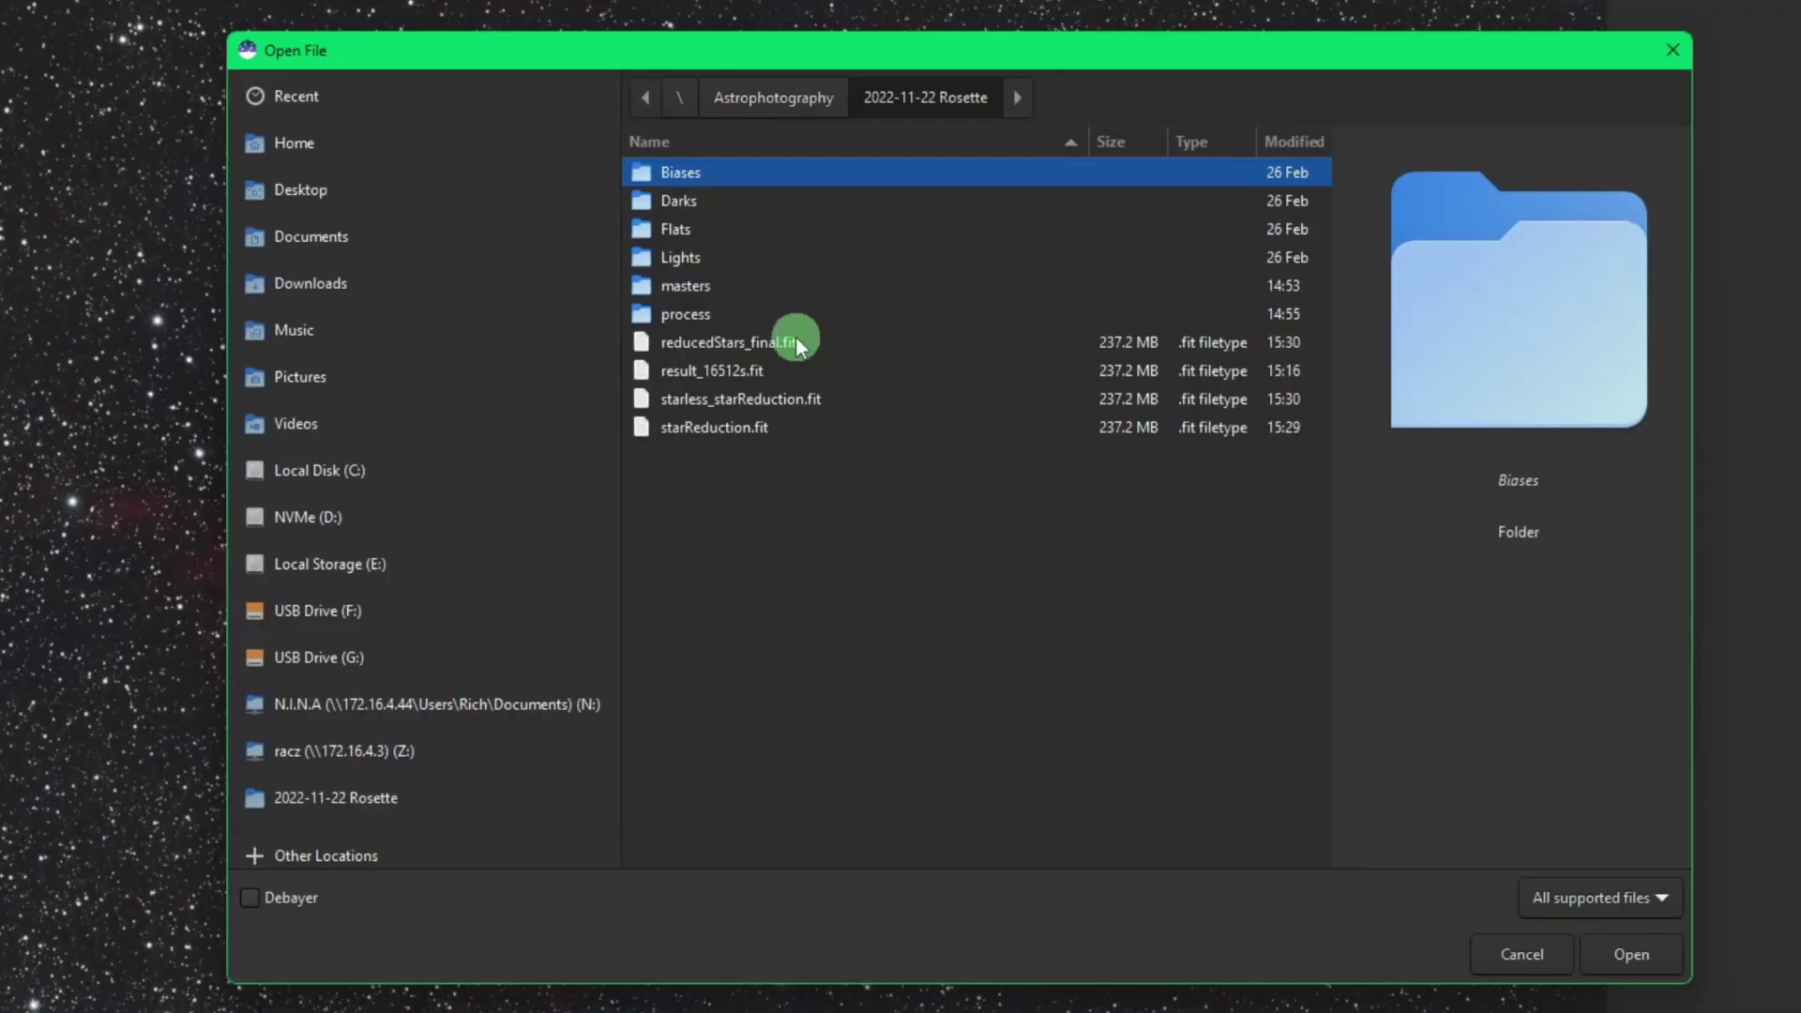
click(796, 342)
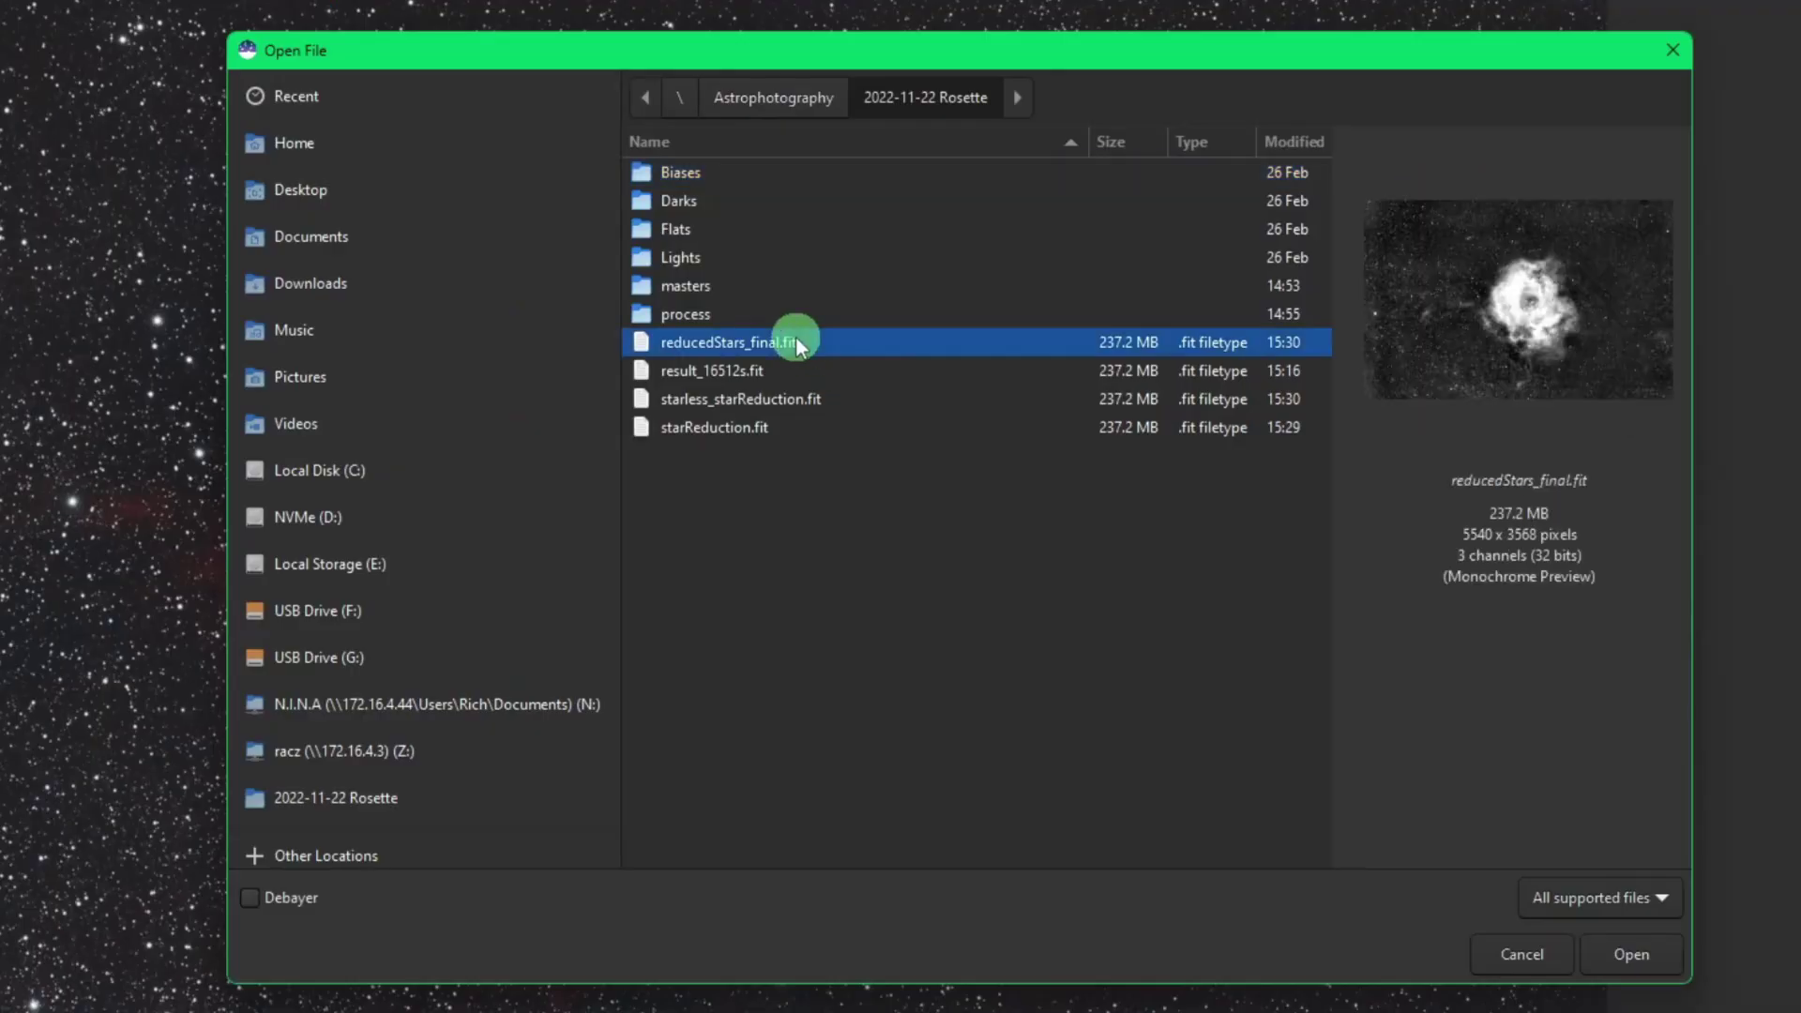
double_click(895, 342)
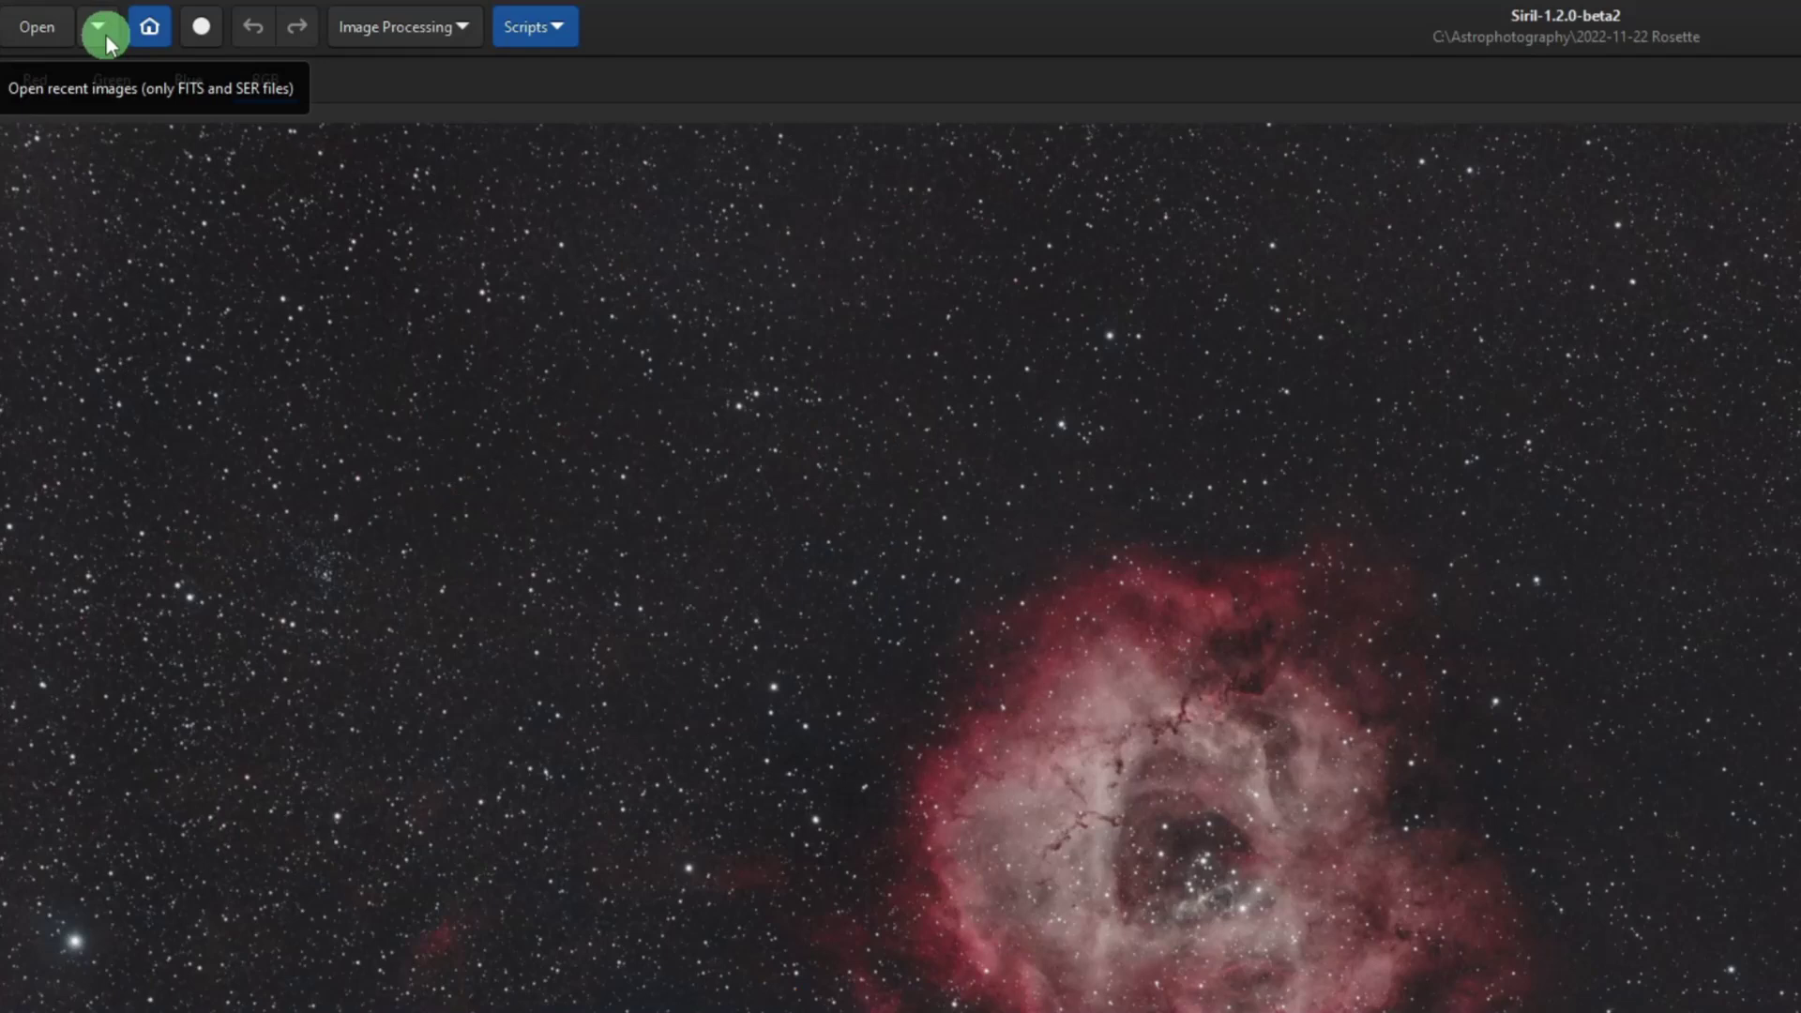
- Compare the stars once more by loading result_16512s.fit and returning to reducedStars_final.fit from the recent images
click(105, 35)
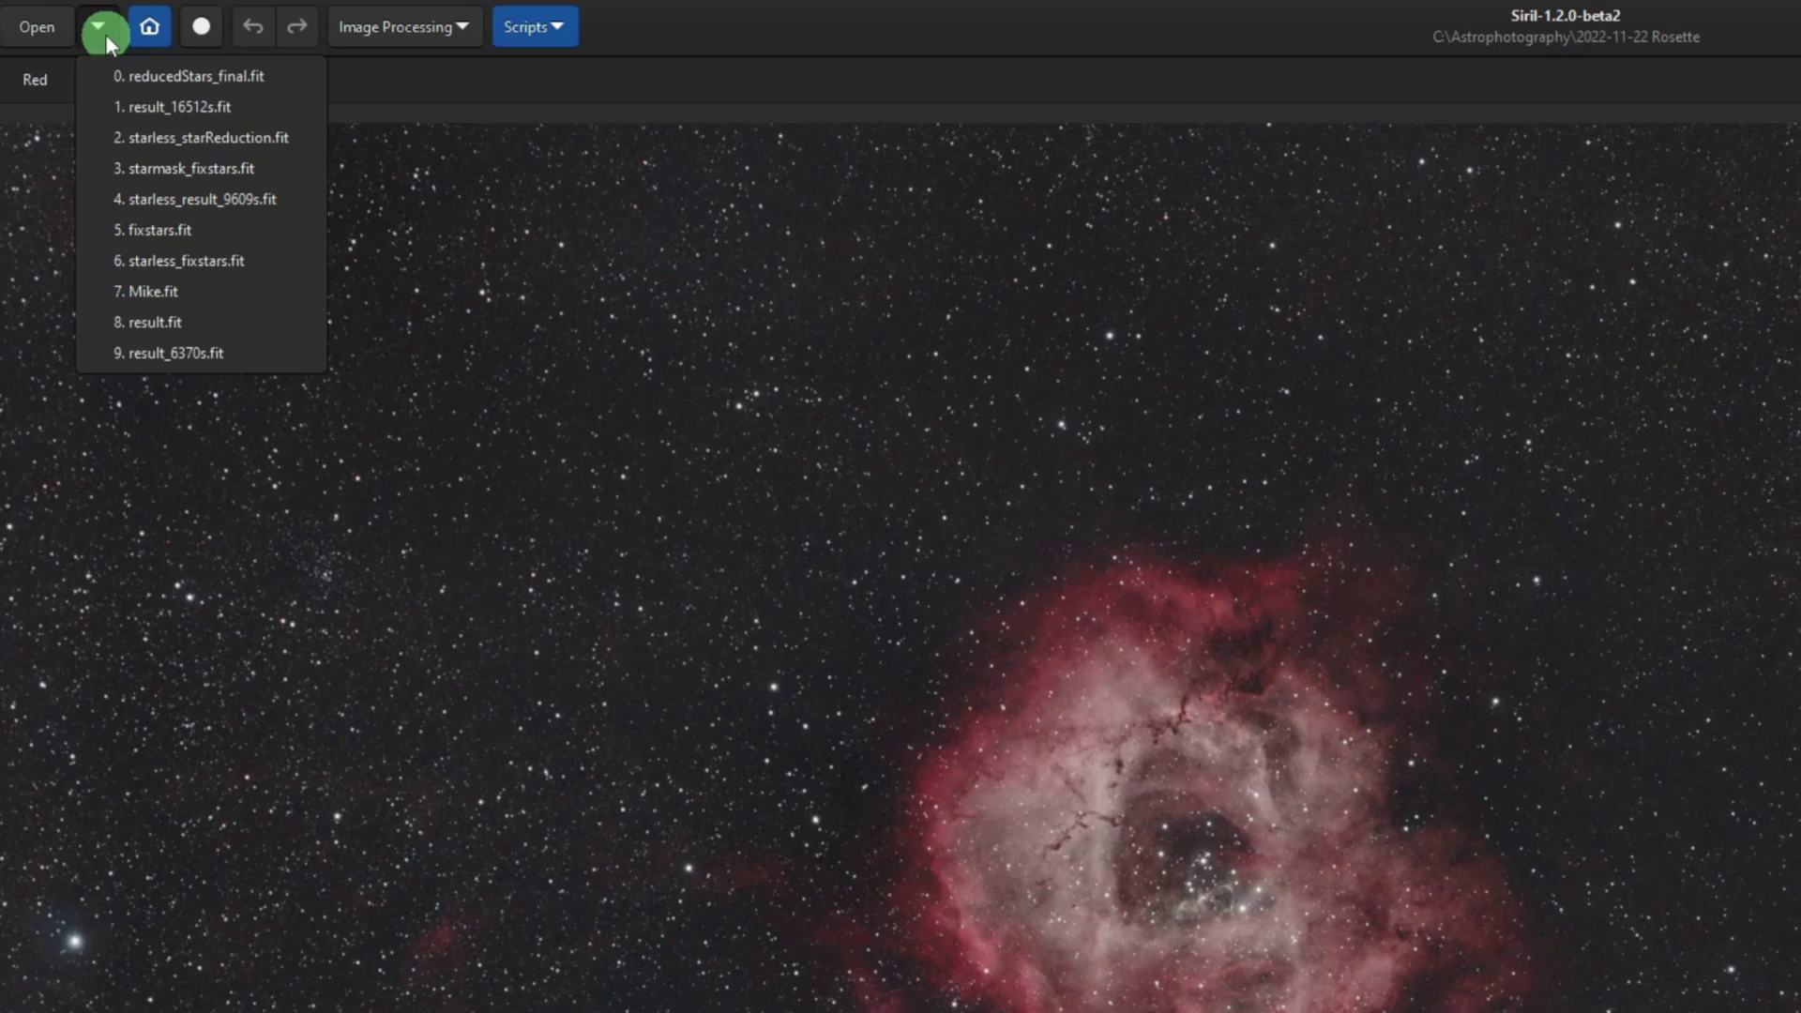
click(146, 107)
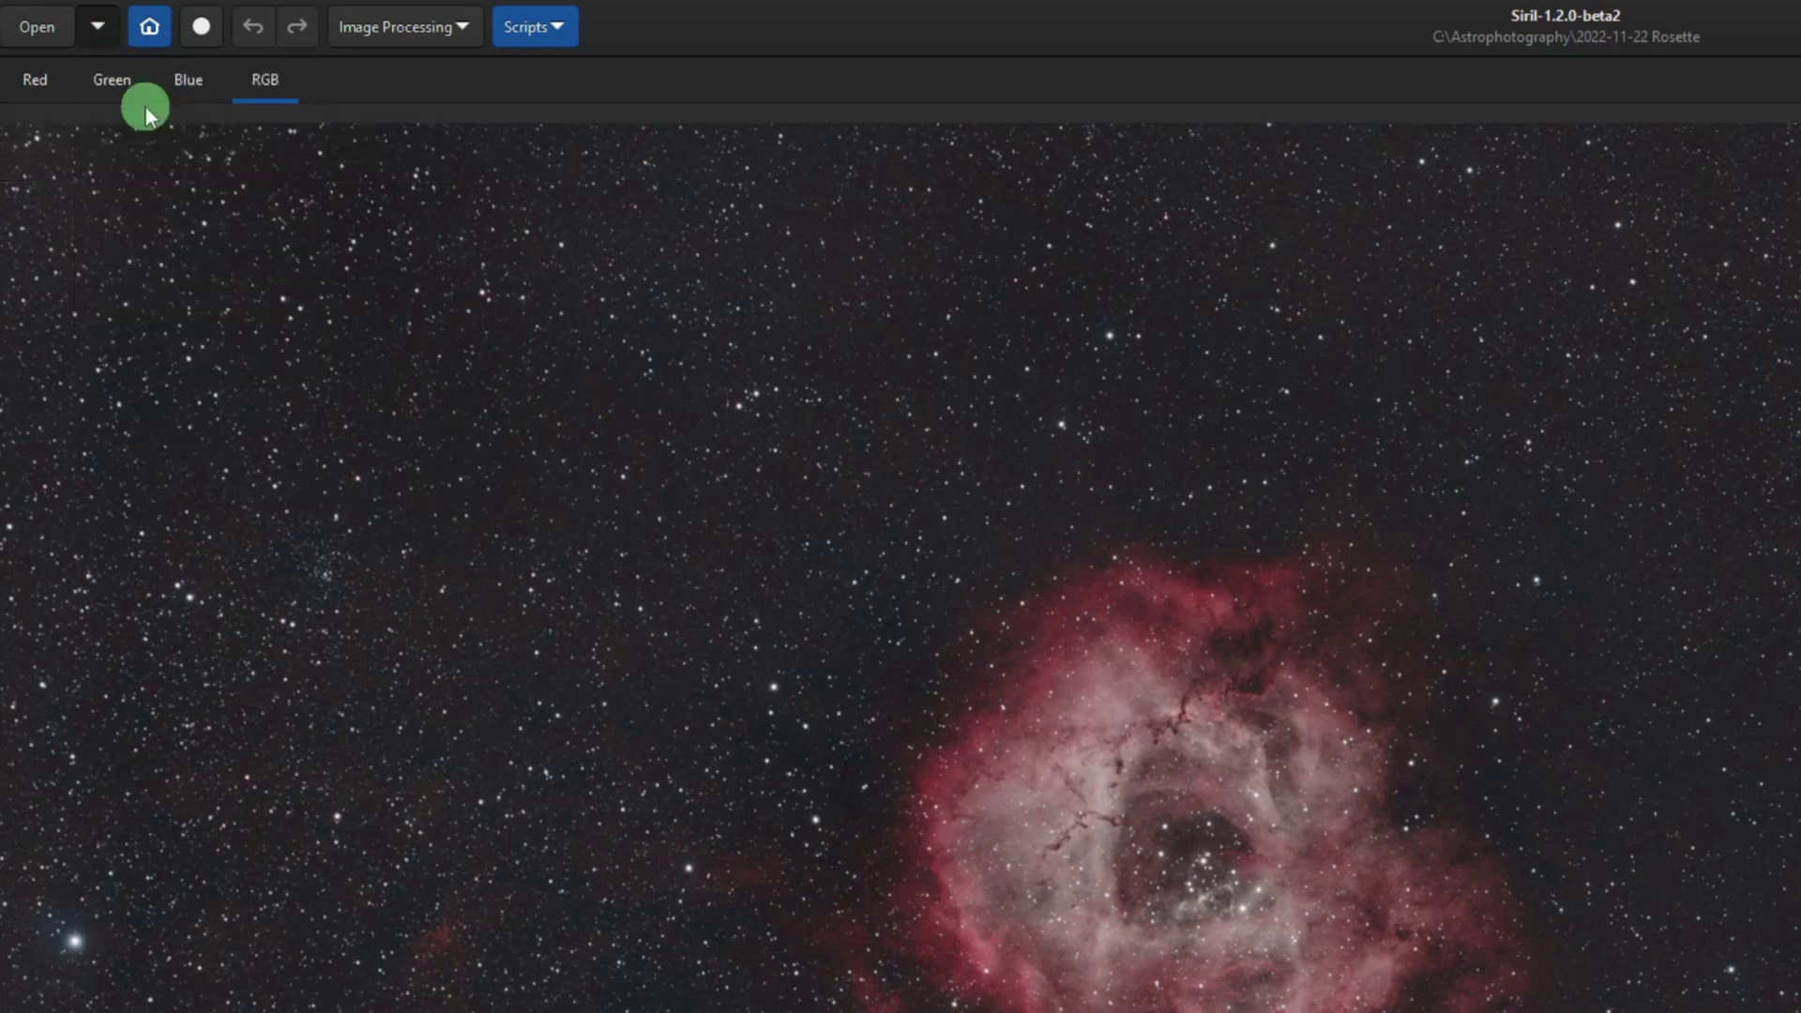
click(109, 26)
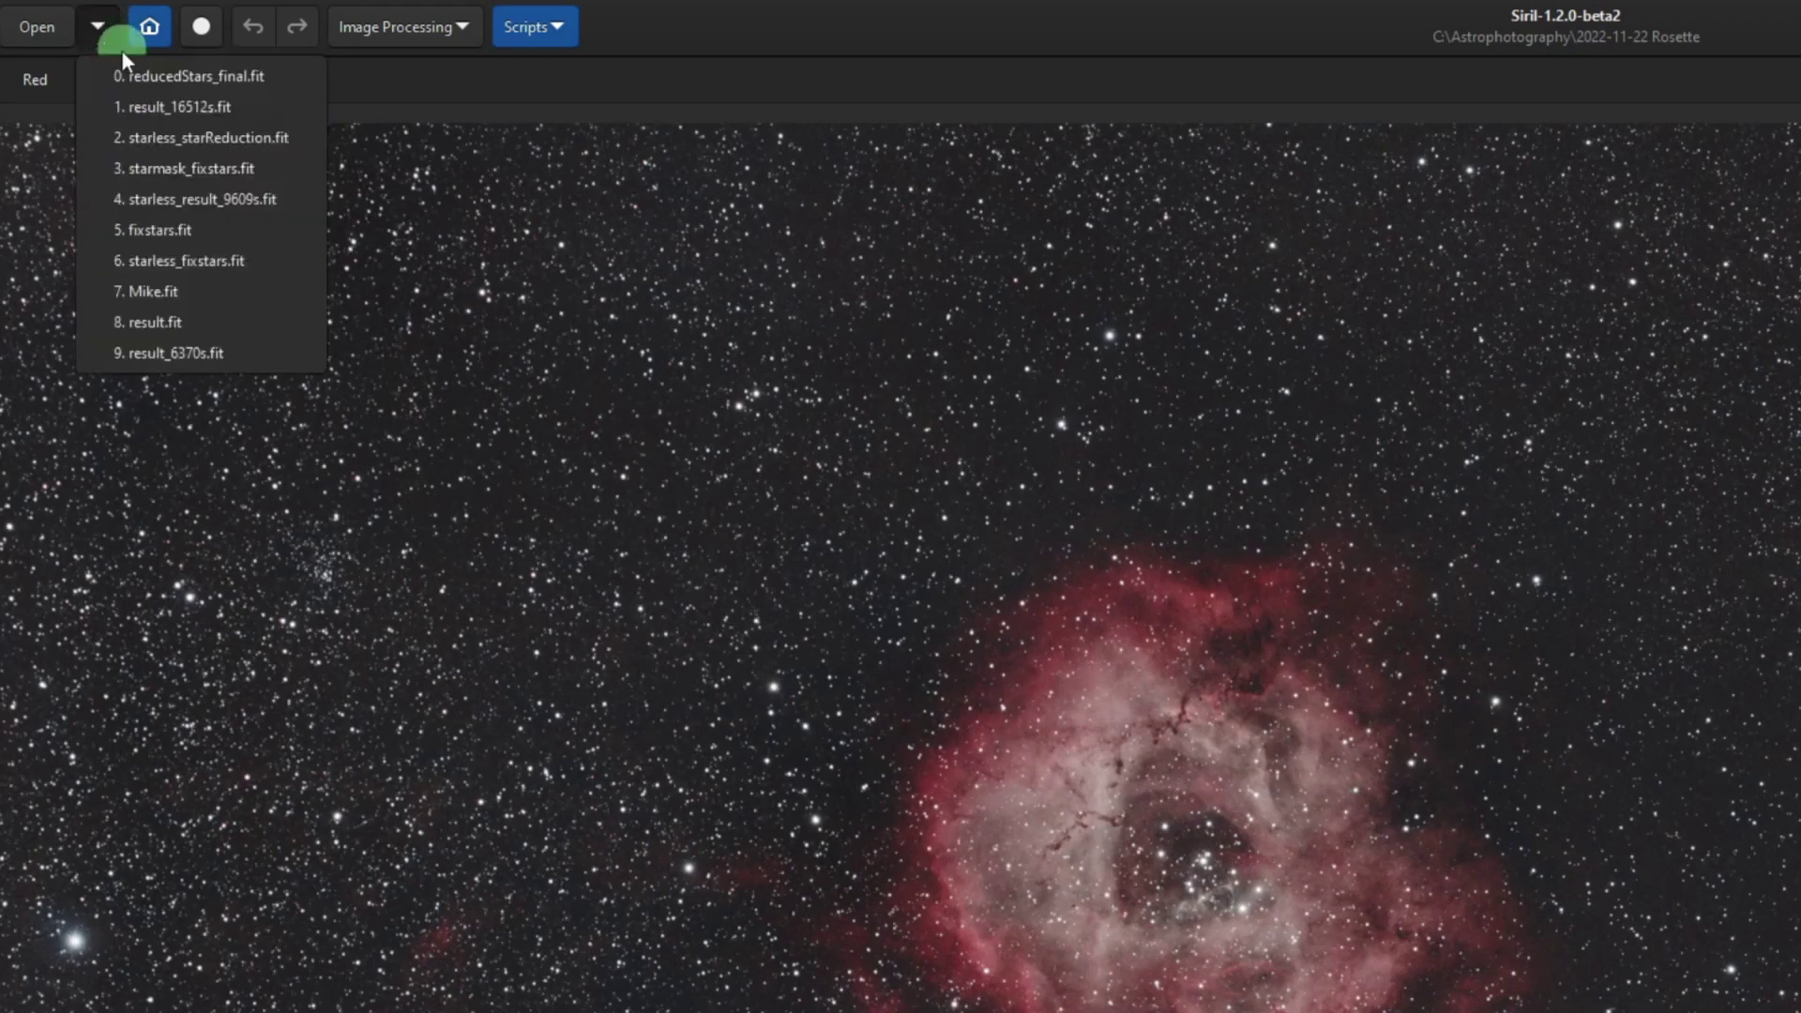
click(139, 75)
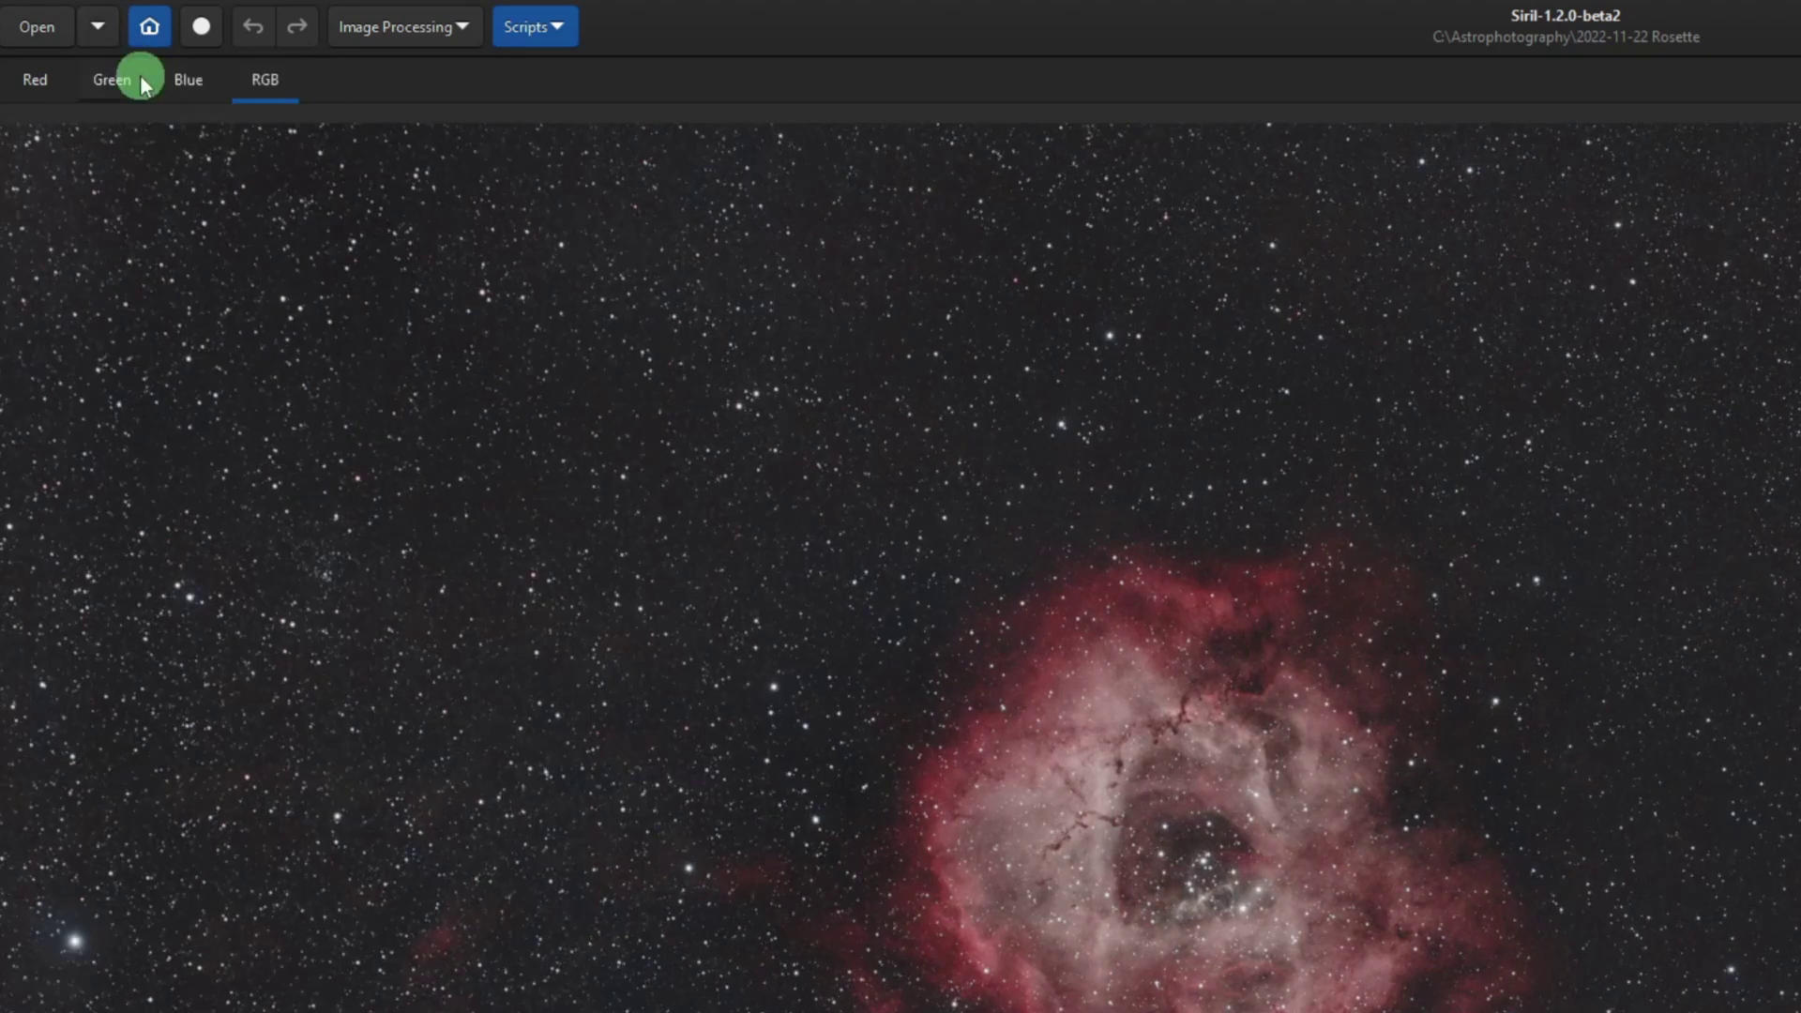
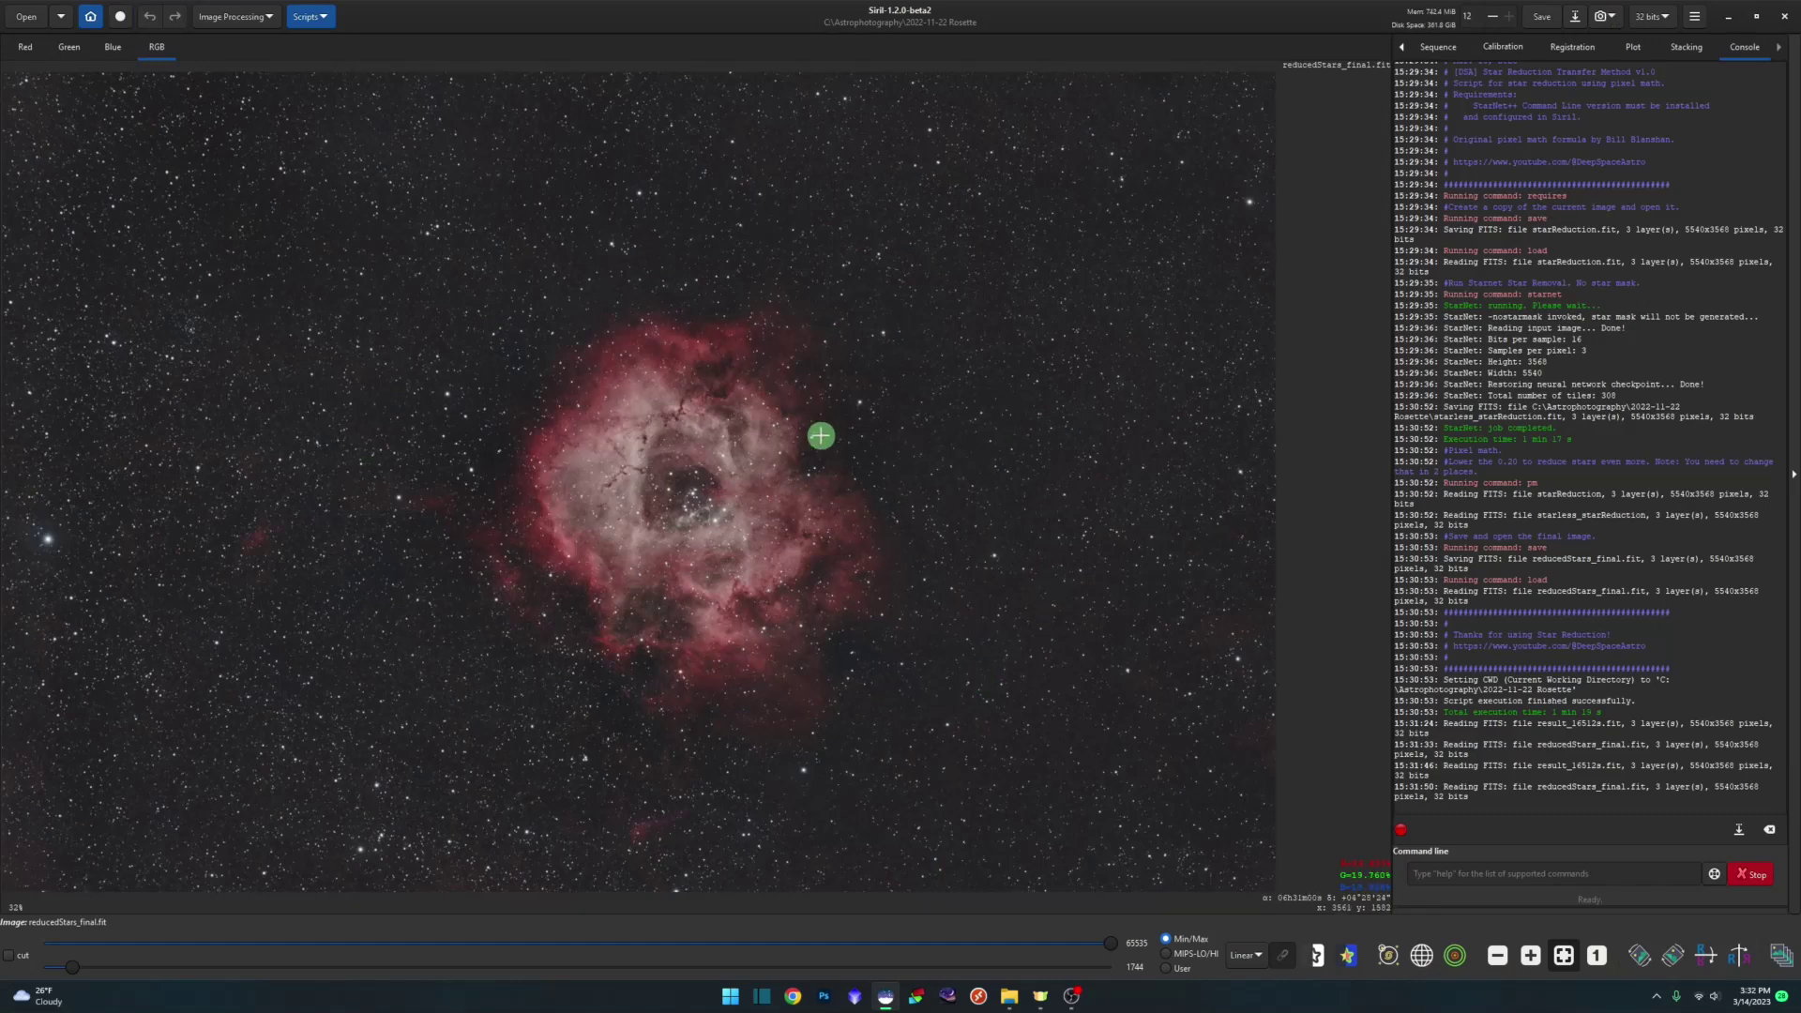
- Run the "[DSA] Star Reduction-MTF" script again on reducedStars_final.fit and compare the output with the original result_16512s.fit
click(328, 15)
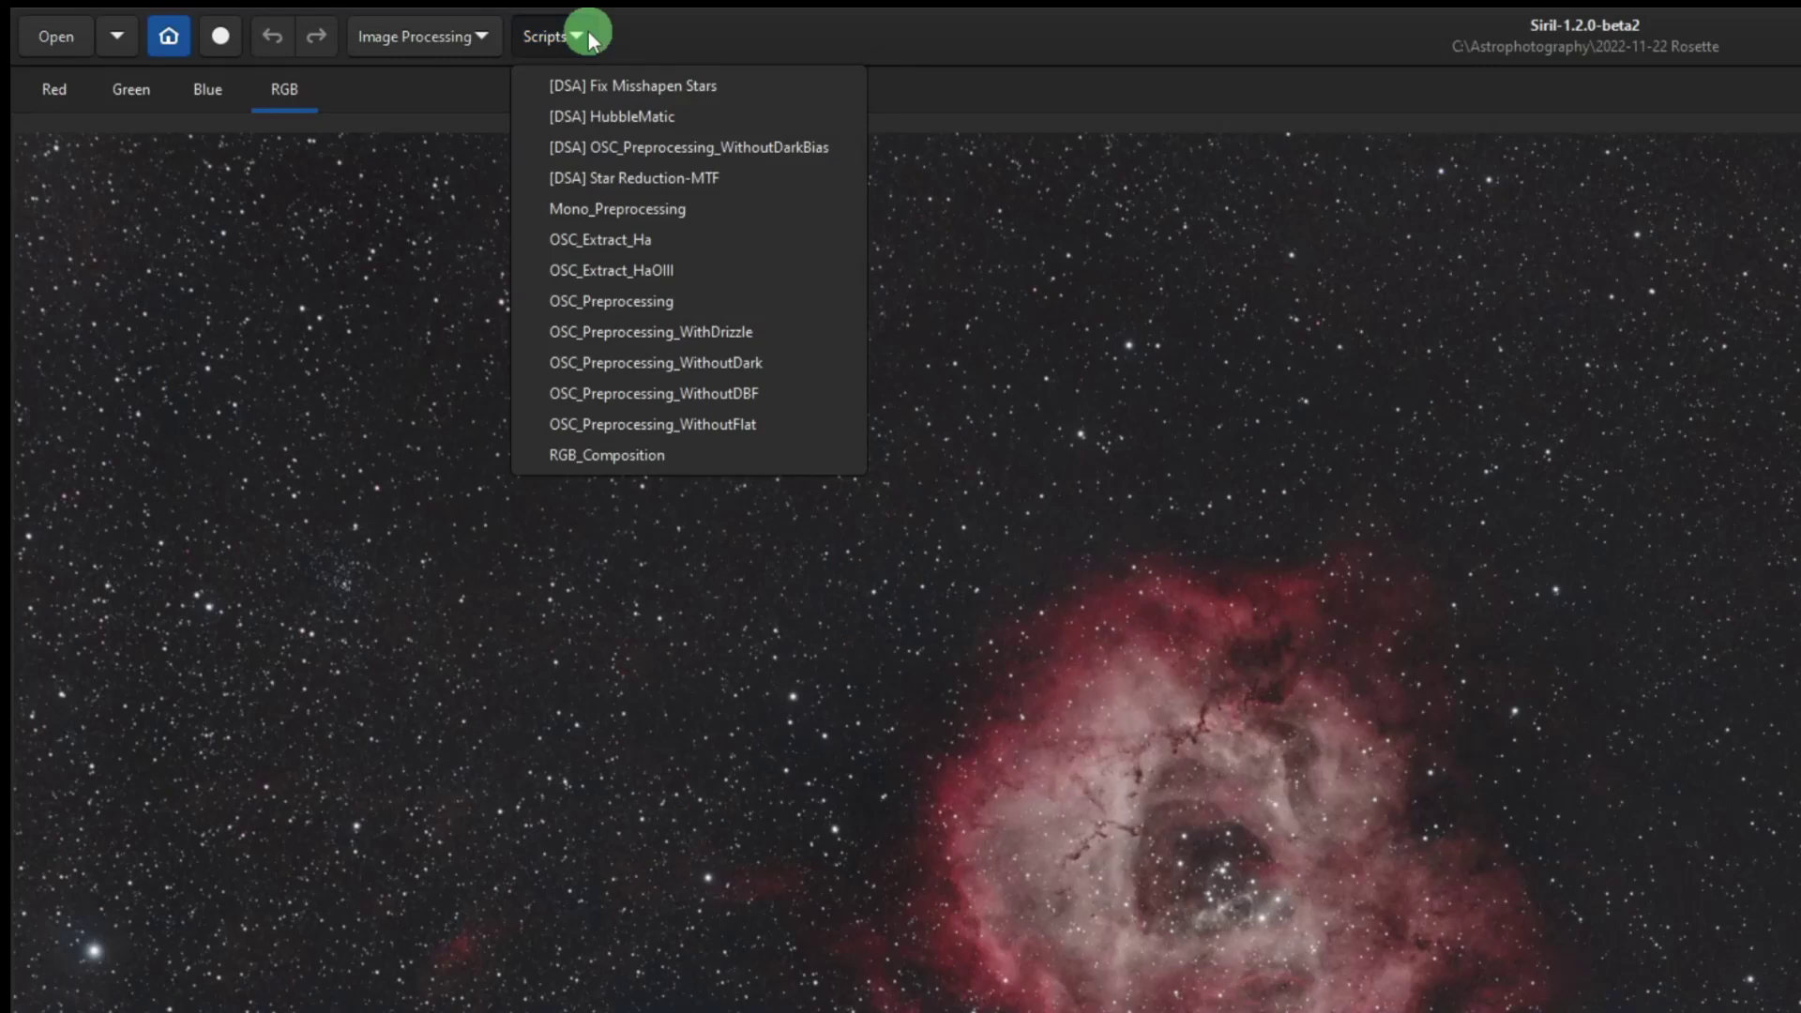
click(695, 175)
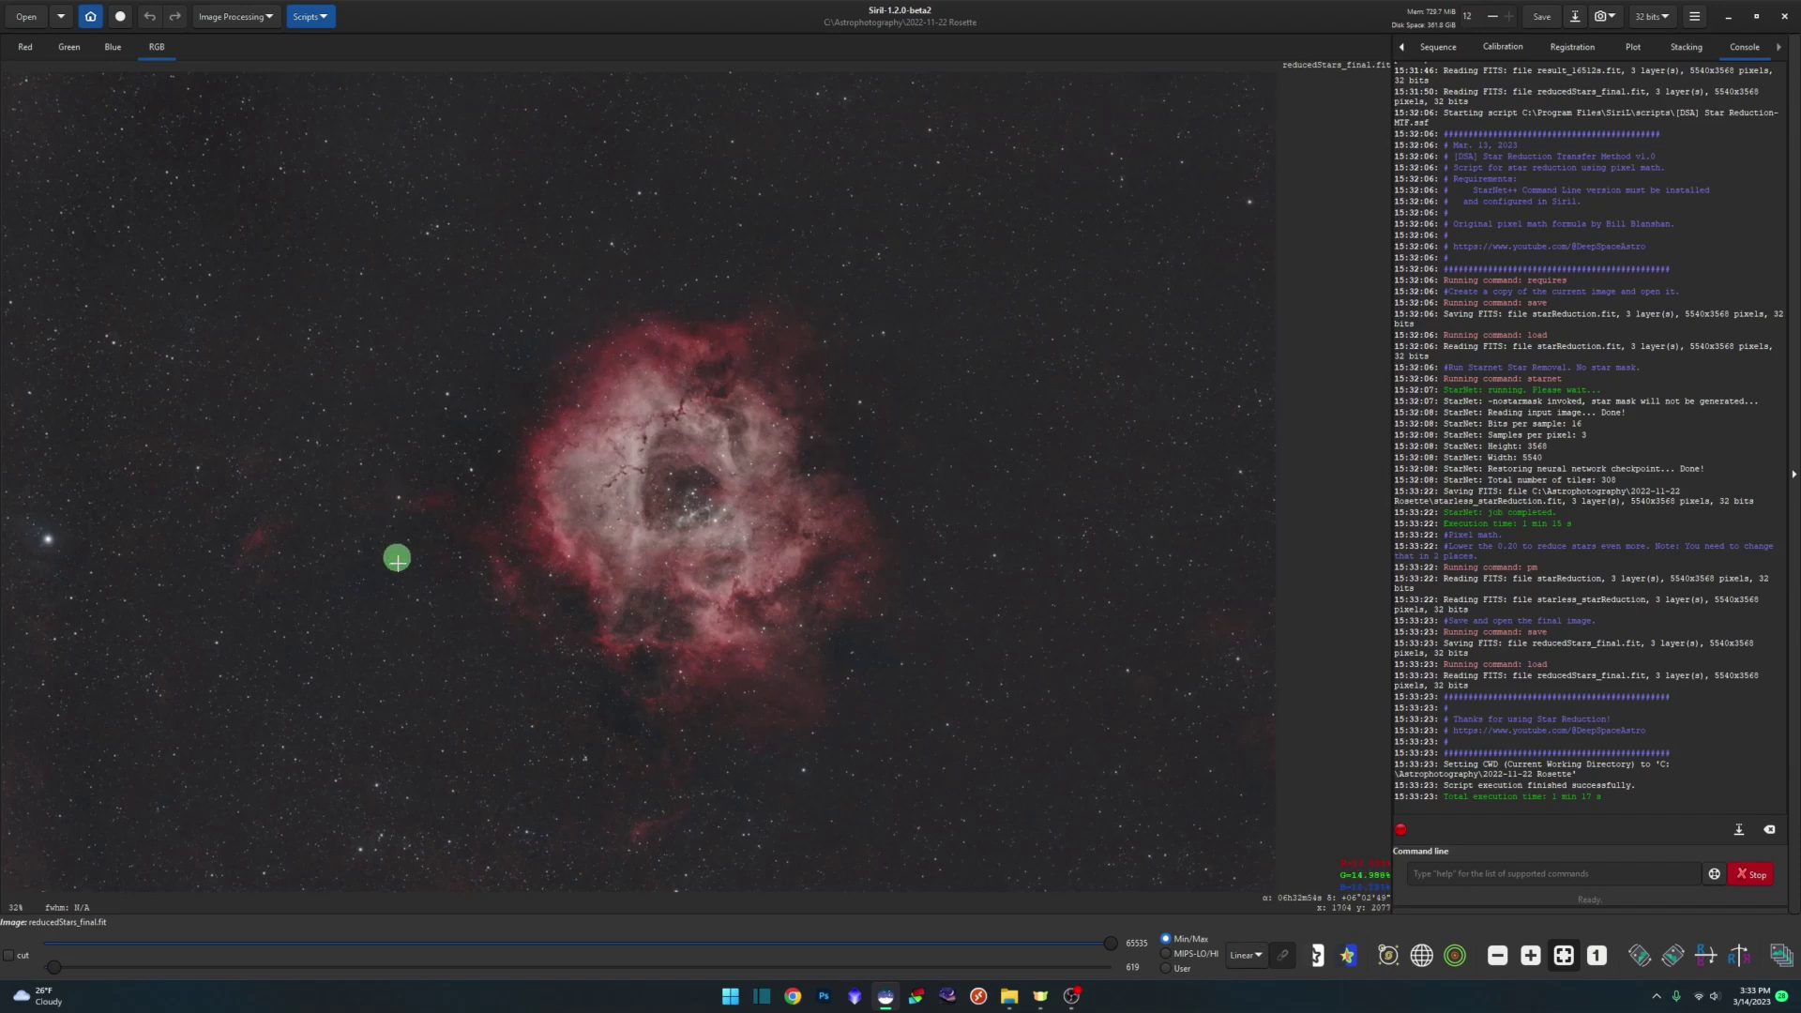
click(63, 18)
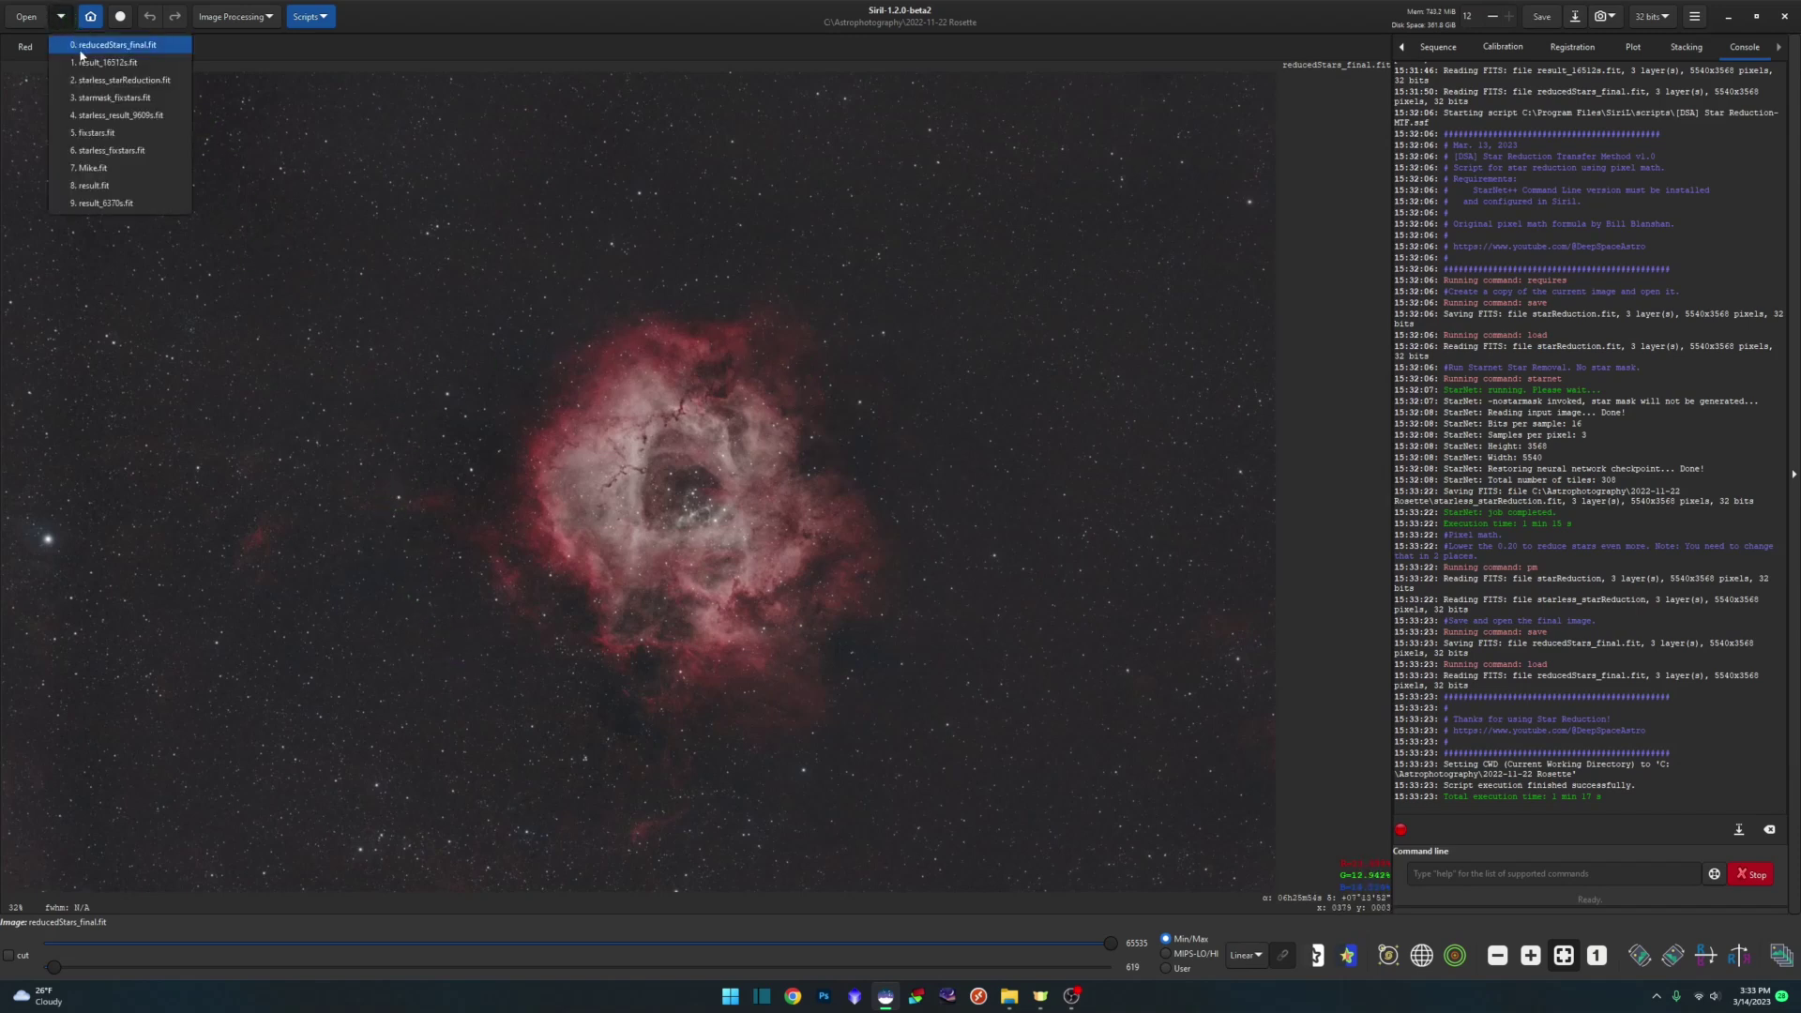
click(82, 62)
click(62, 17)
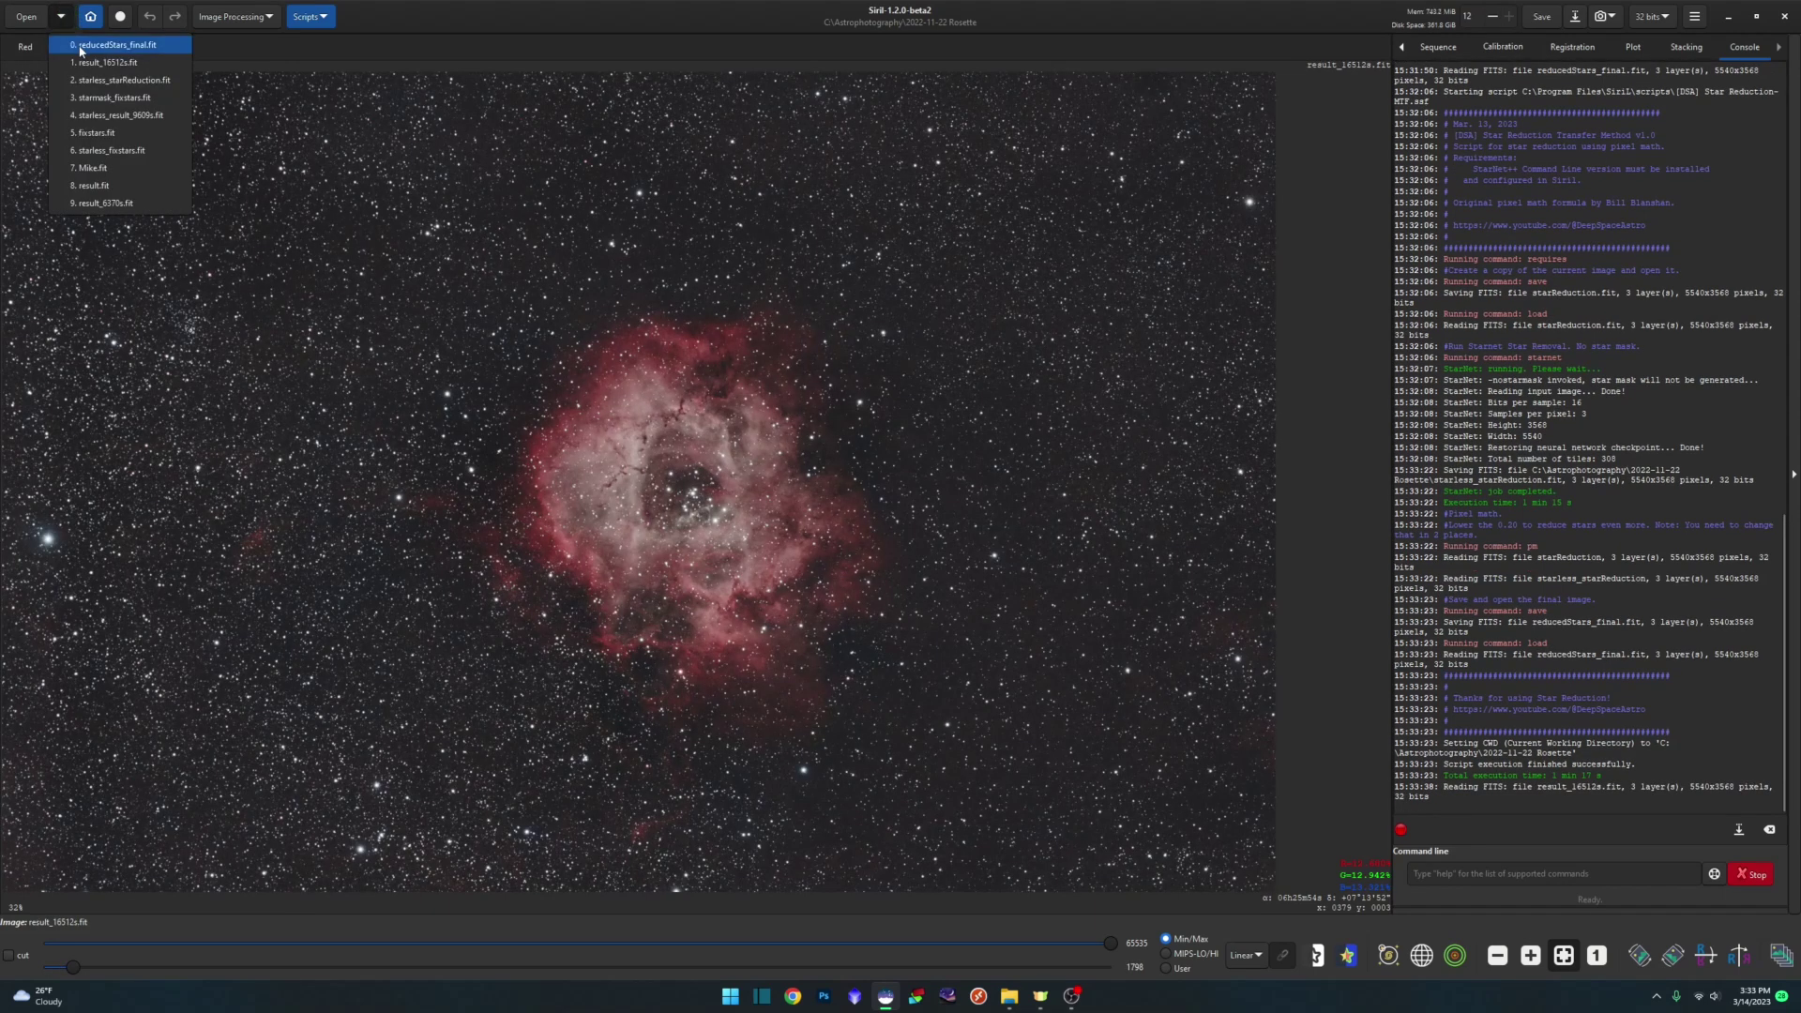
click(81, 47)
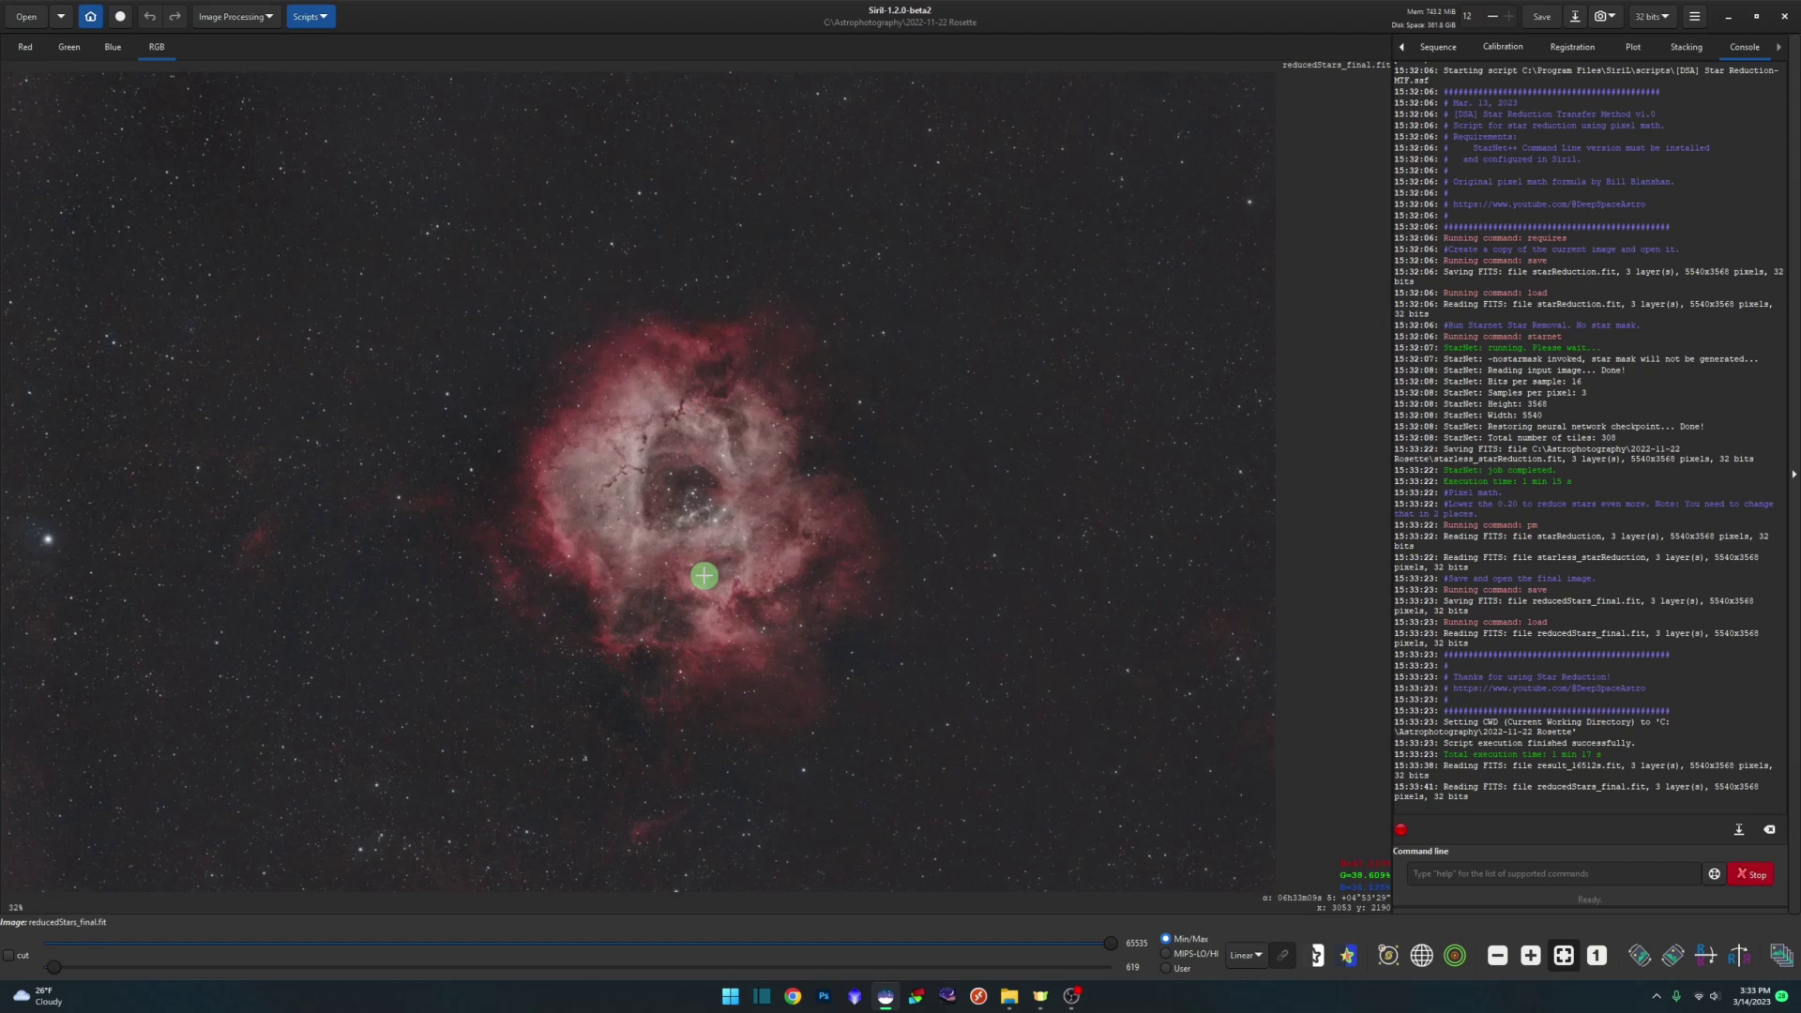
- Open "[DSA] Star Reduction-MTF.ssf" from the Siril scripts folder in Notepad++ and examine its pixel math formula and the comment above
click(1011, 996)
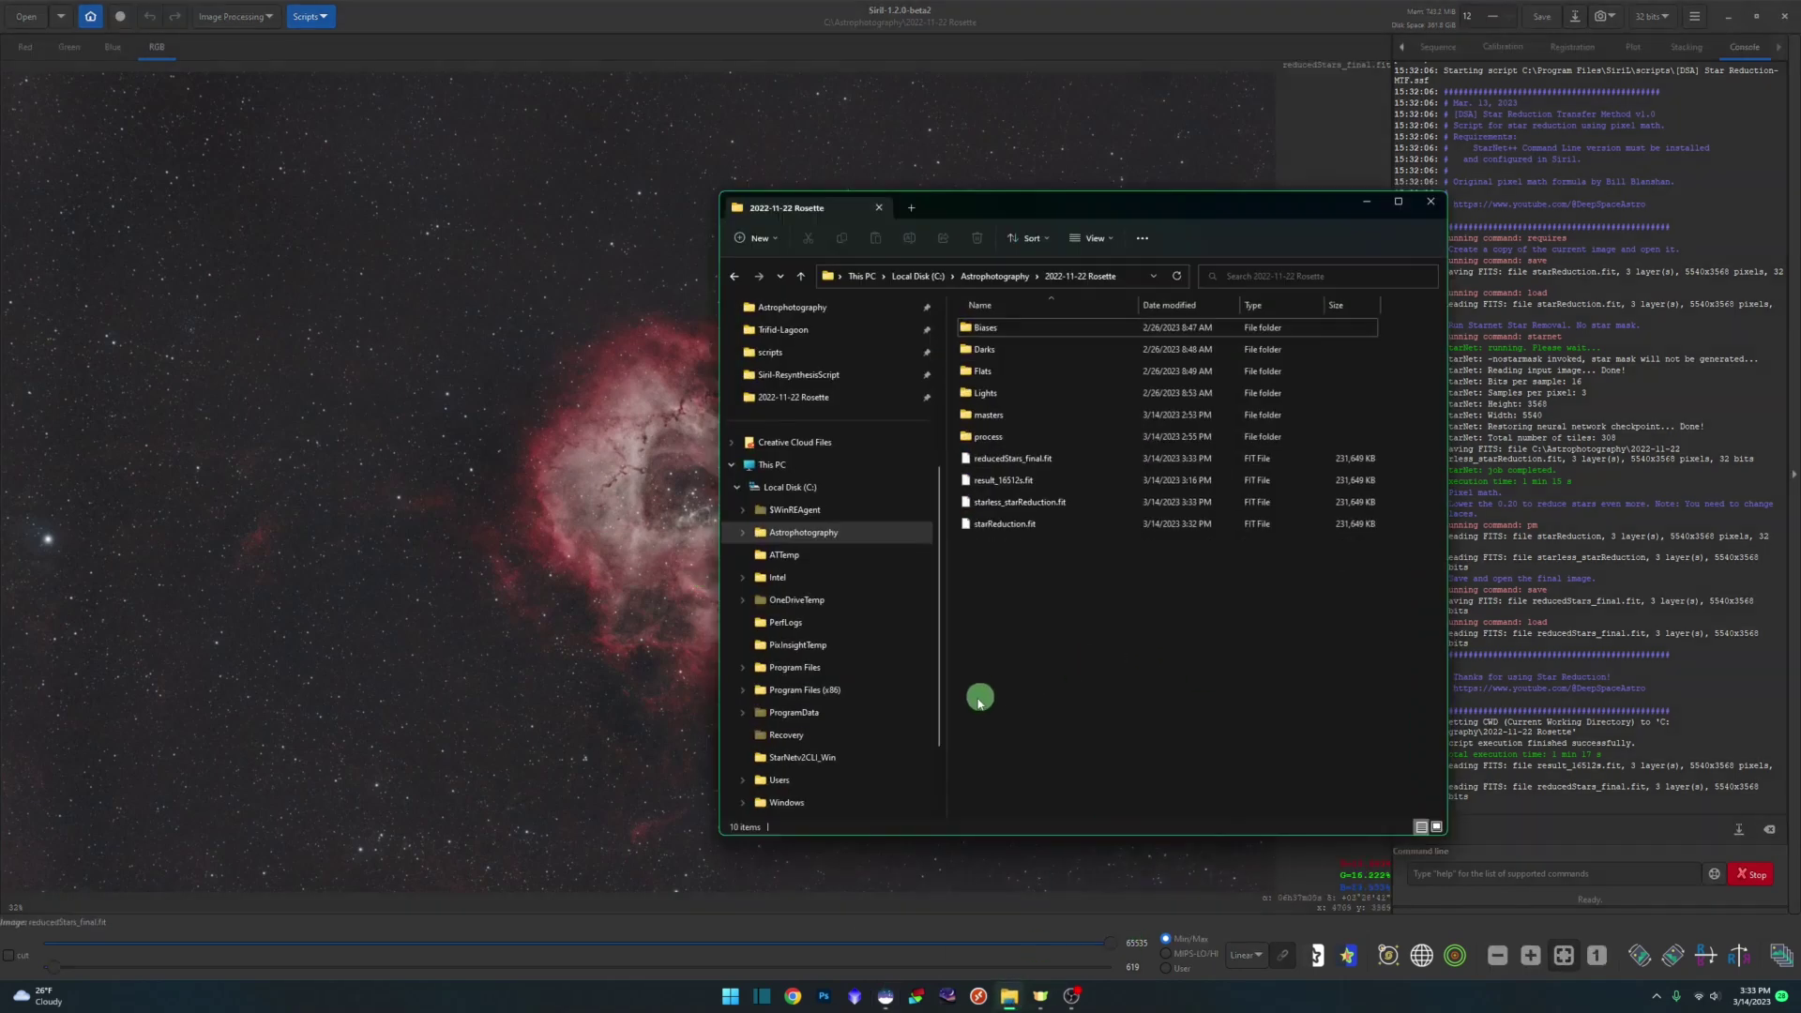
click(794, 667)
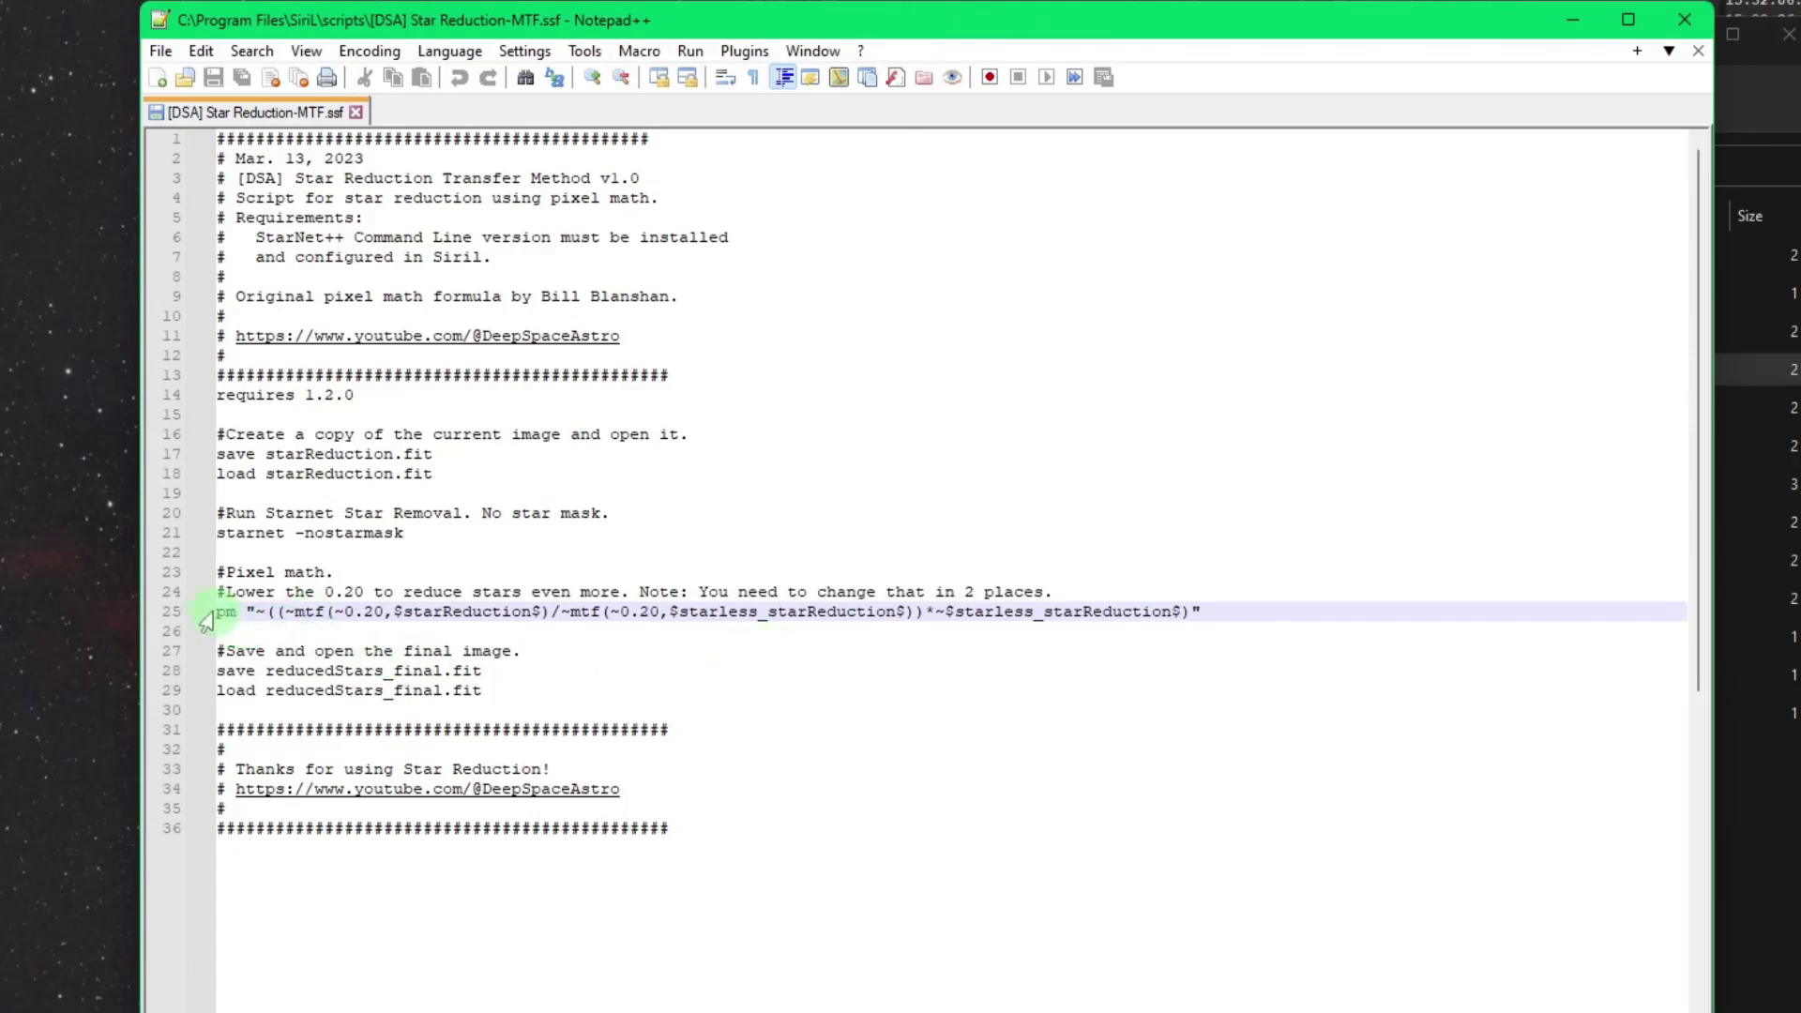
drag(226, 611, 1476, 616)
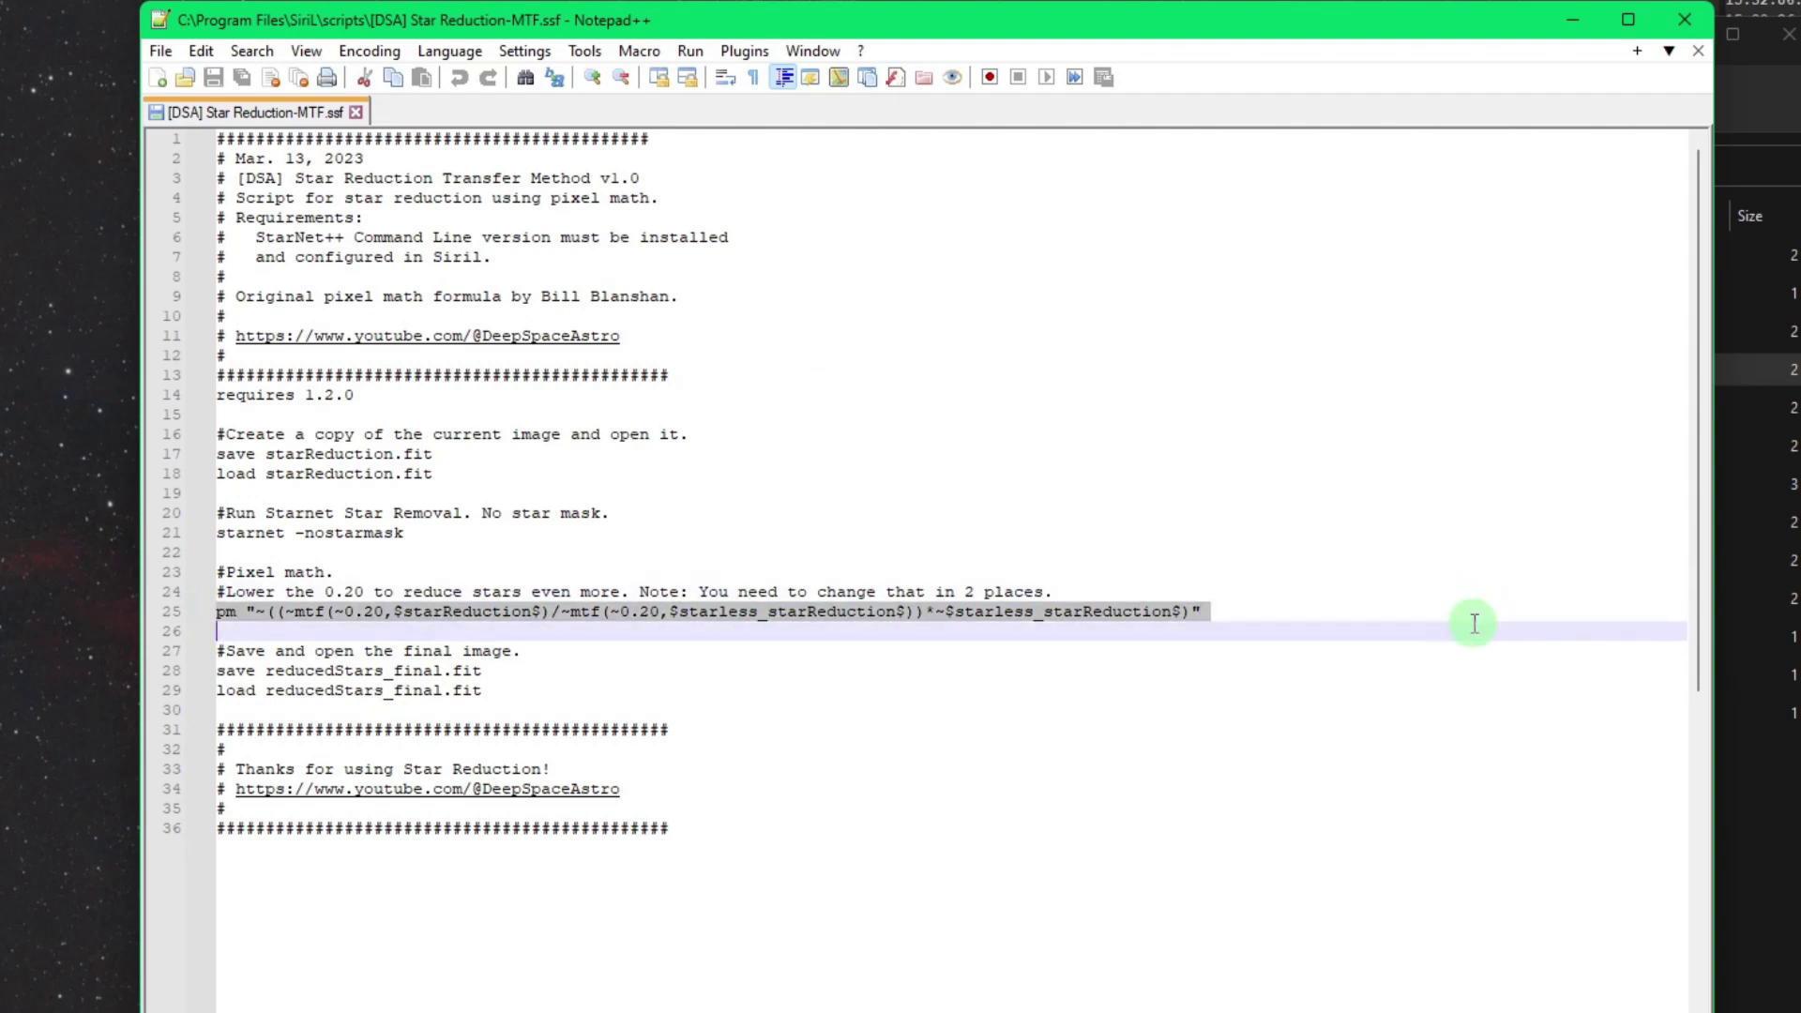
click(1079, 769)
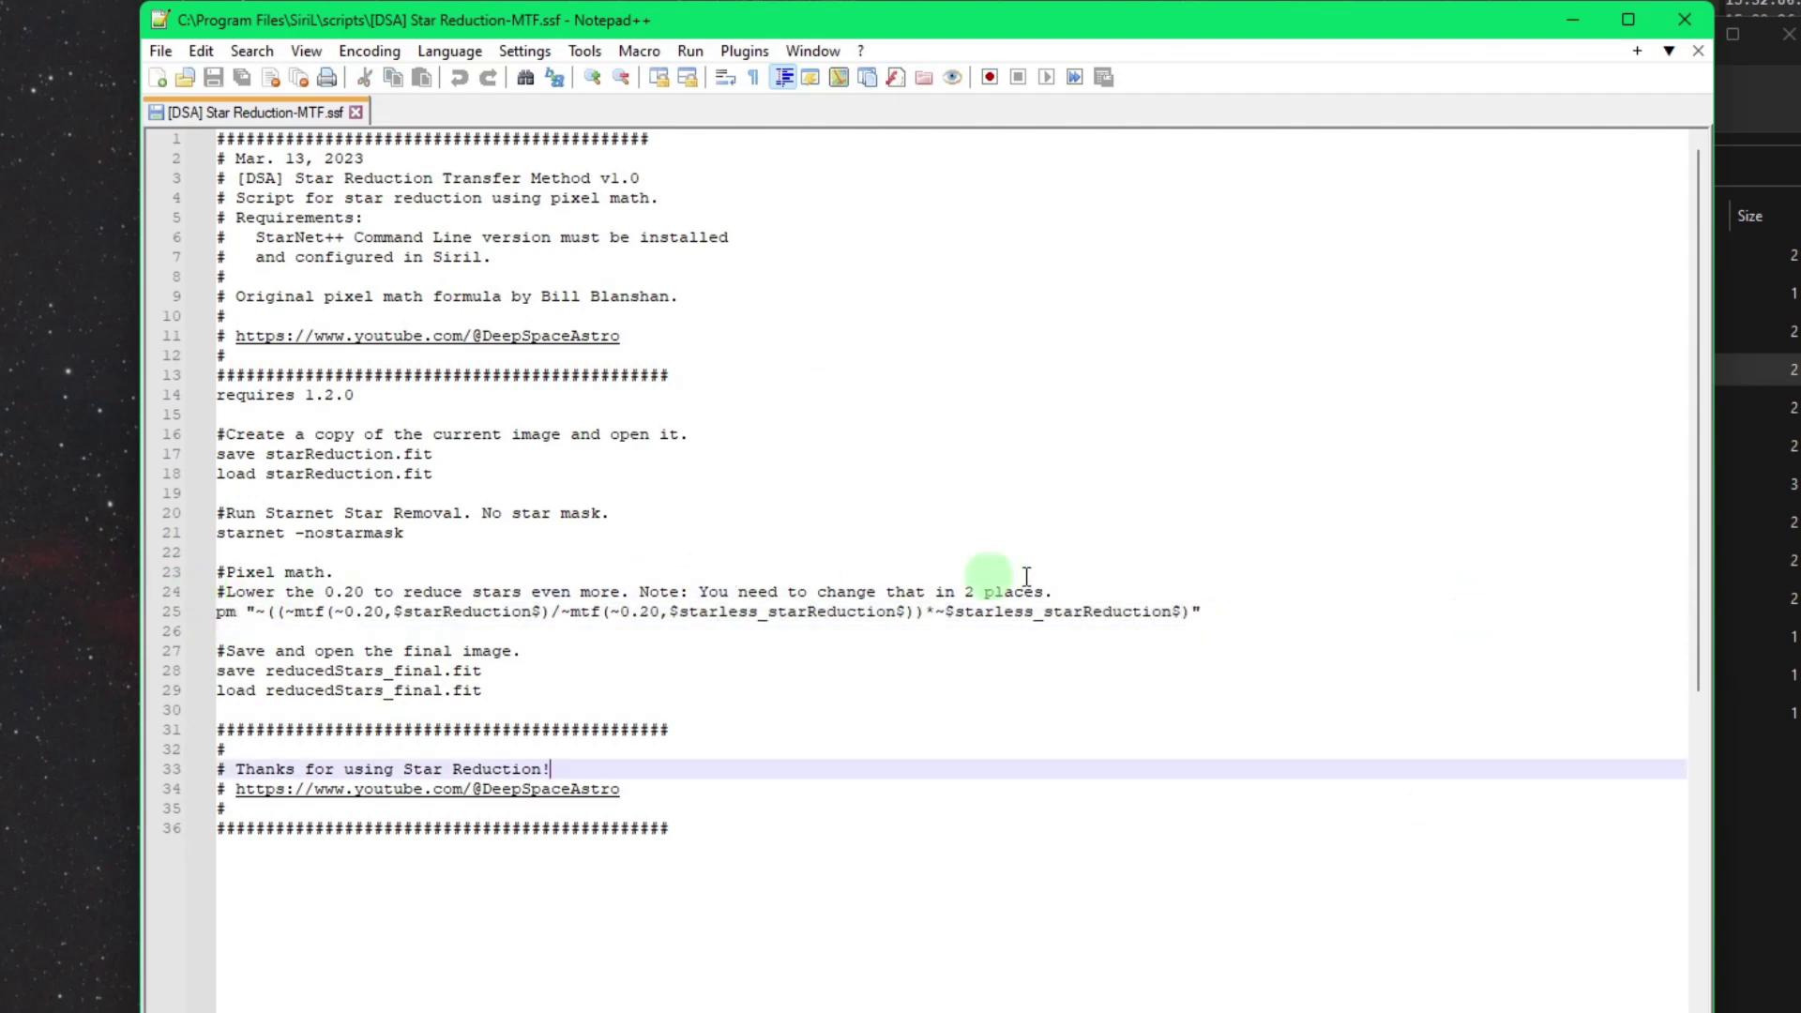
click(1079, 593)
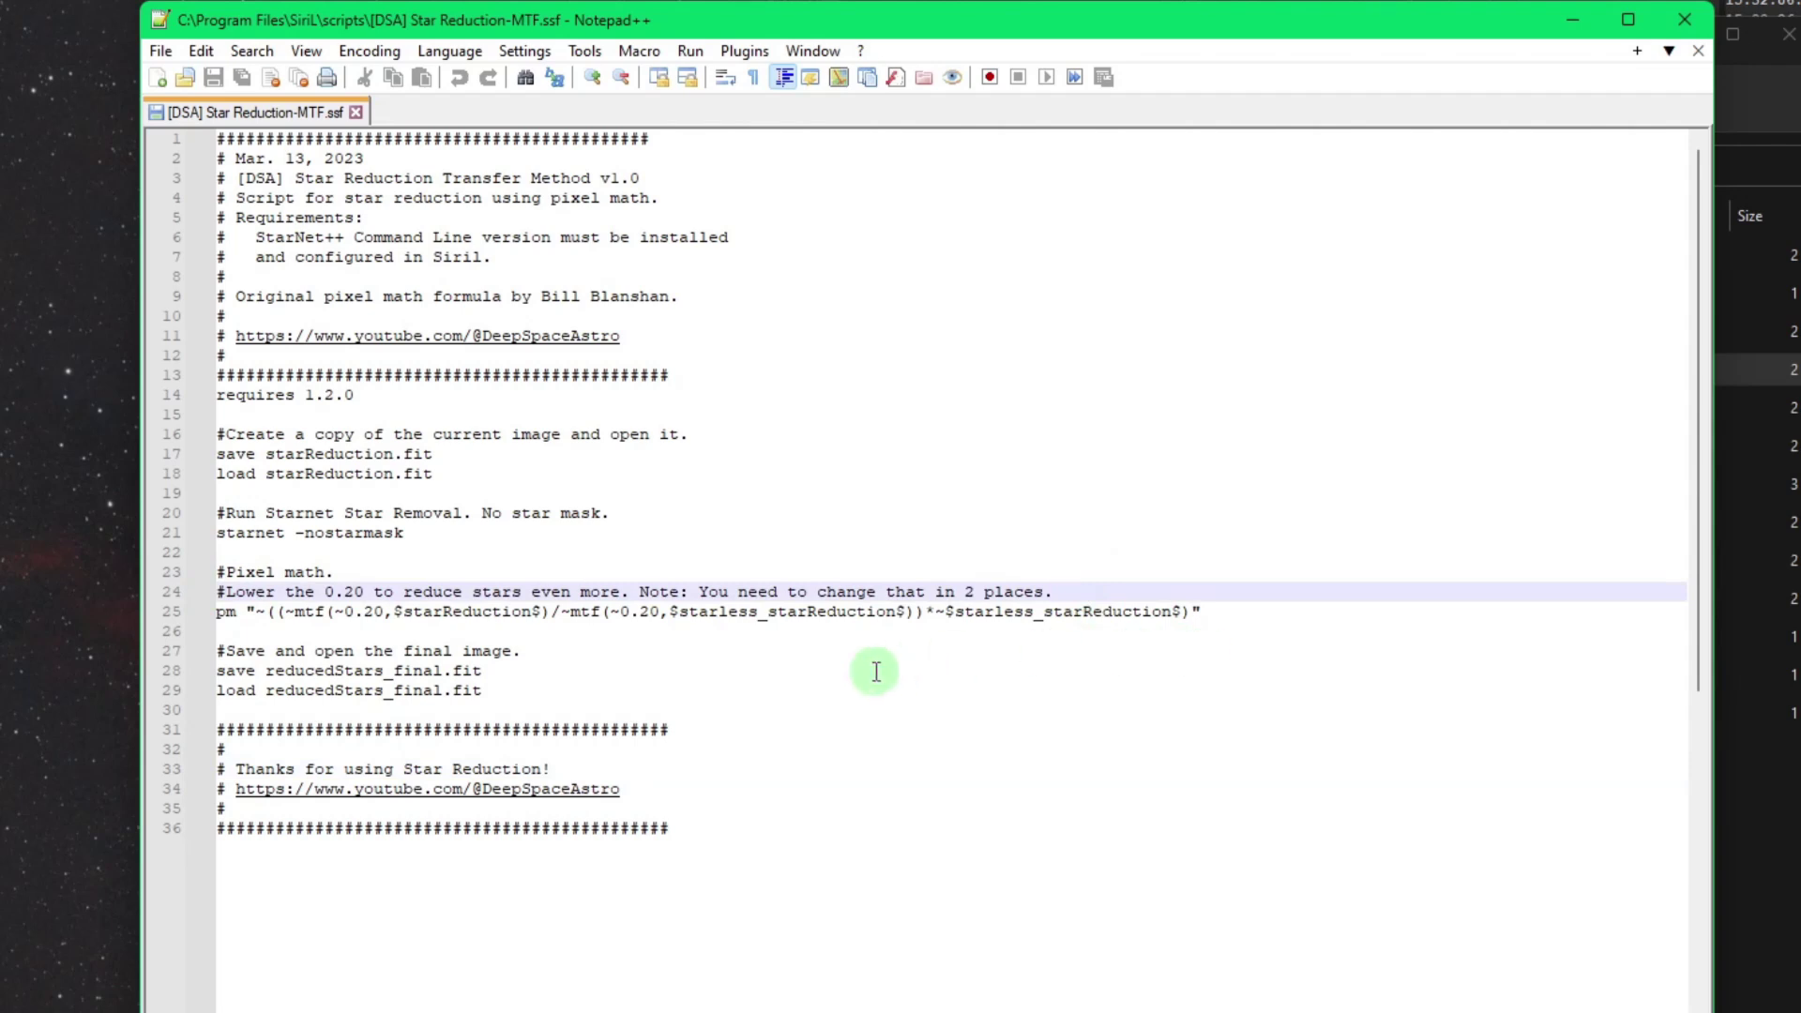
- Set both mtf values in the pixel math formula on line 25 to 0.10
click(371, 610)
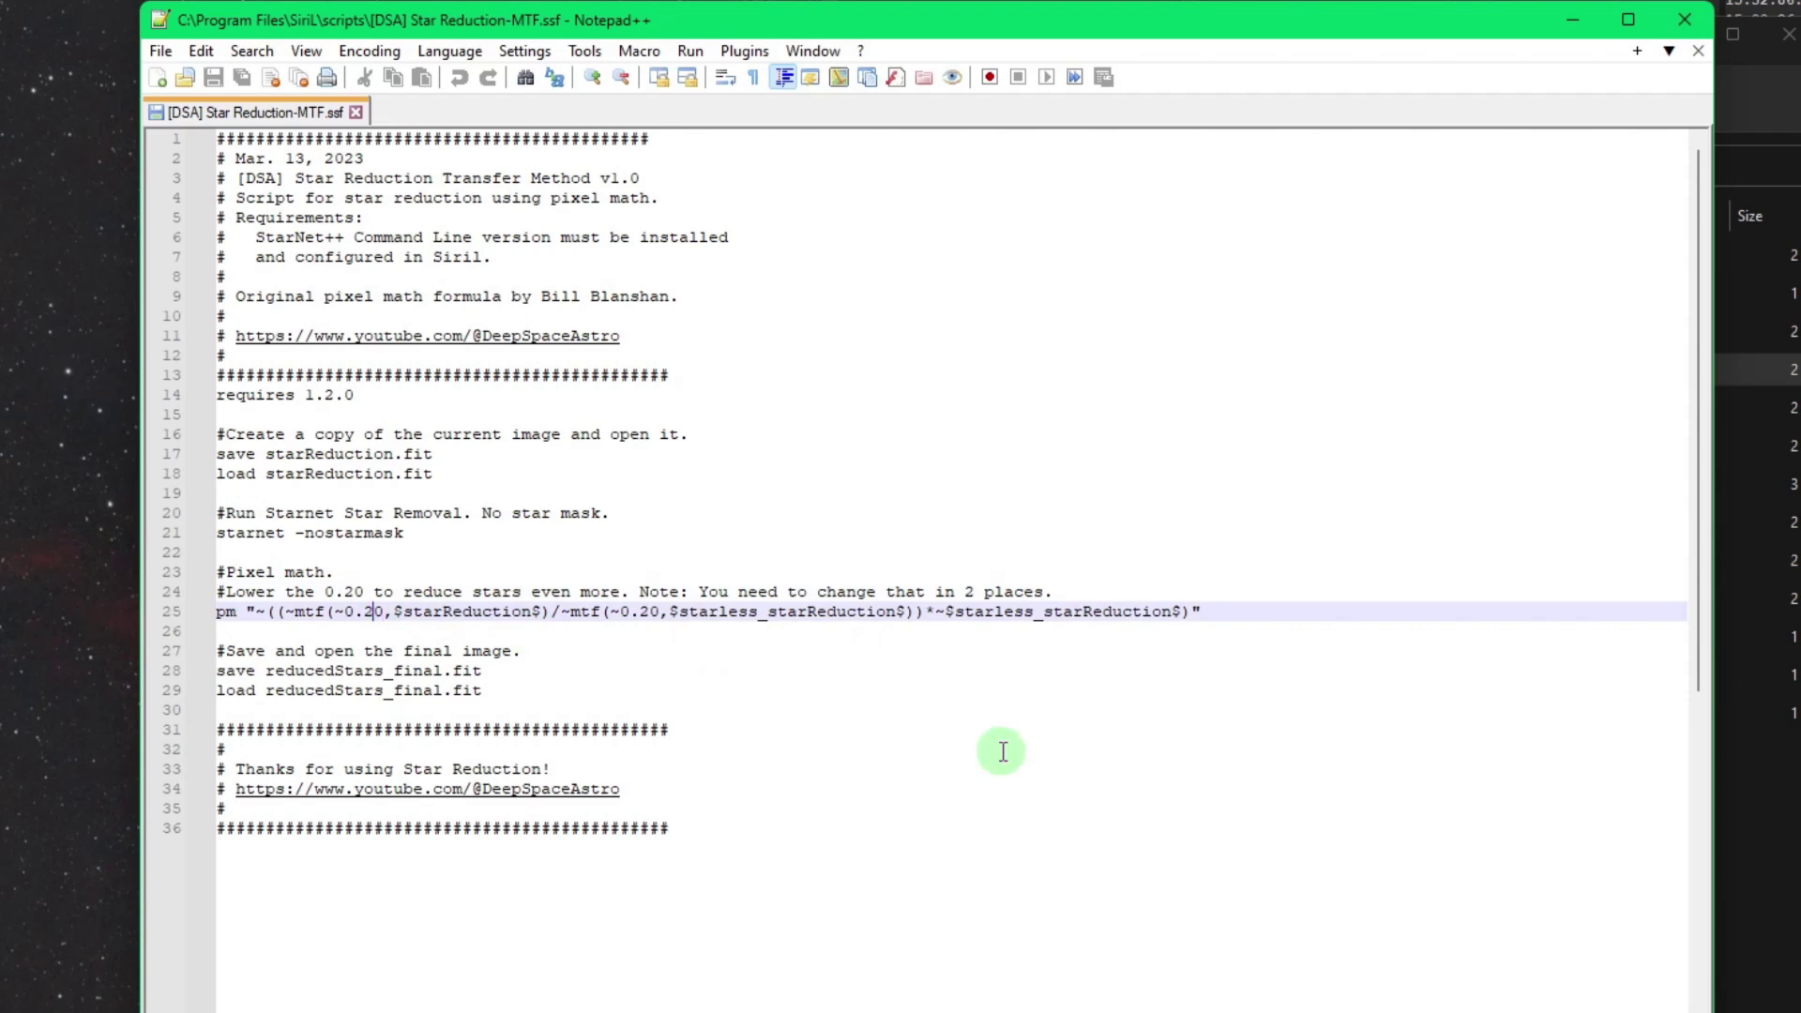
key(BackSpace)
text(1)
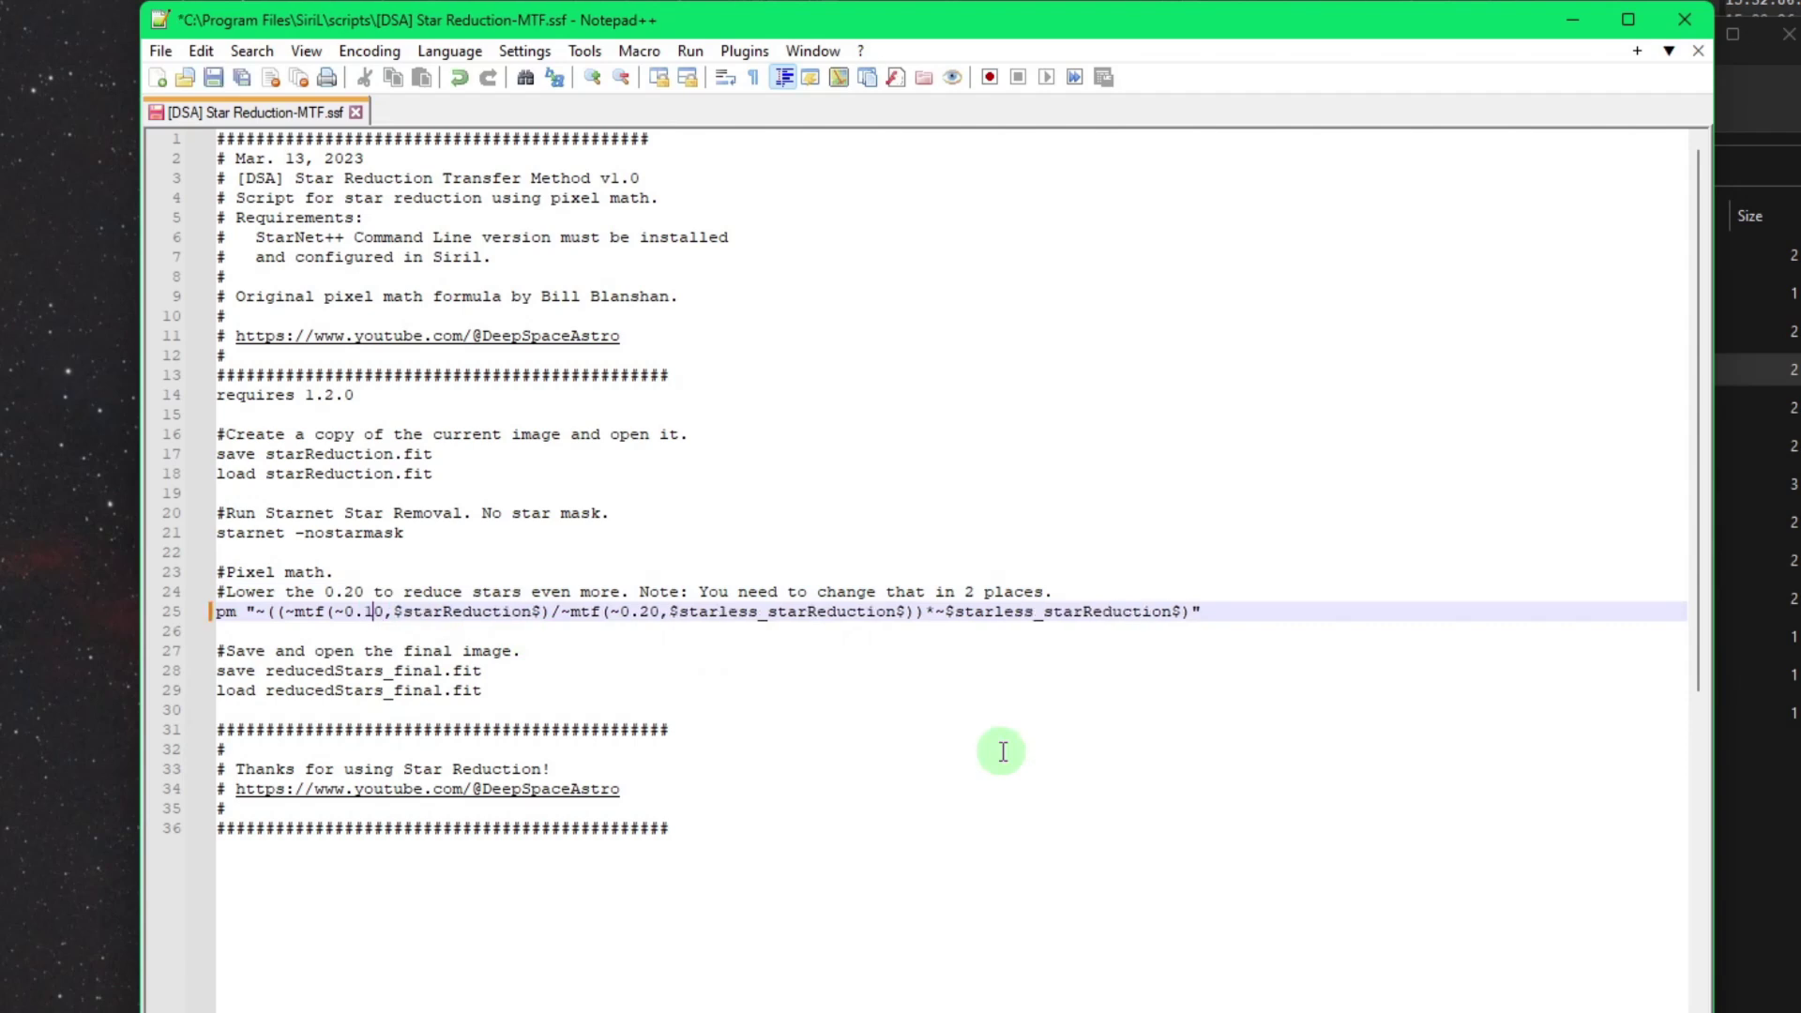
key(ctrl+Right)
key(ctrl+Right)
key(ctrl+Right)
key(ctrl+Right)
key(ctrl+Right)
key(ctrl+Right)
key(ctrl+Right)
key(ctrl+Right)
key(BackSpace)
text(1)
- Check the two 0.10 values in the pixel math formula and save the script file
click(352, 612)
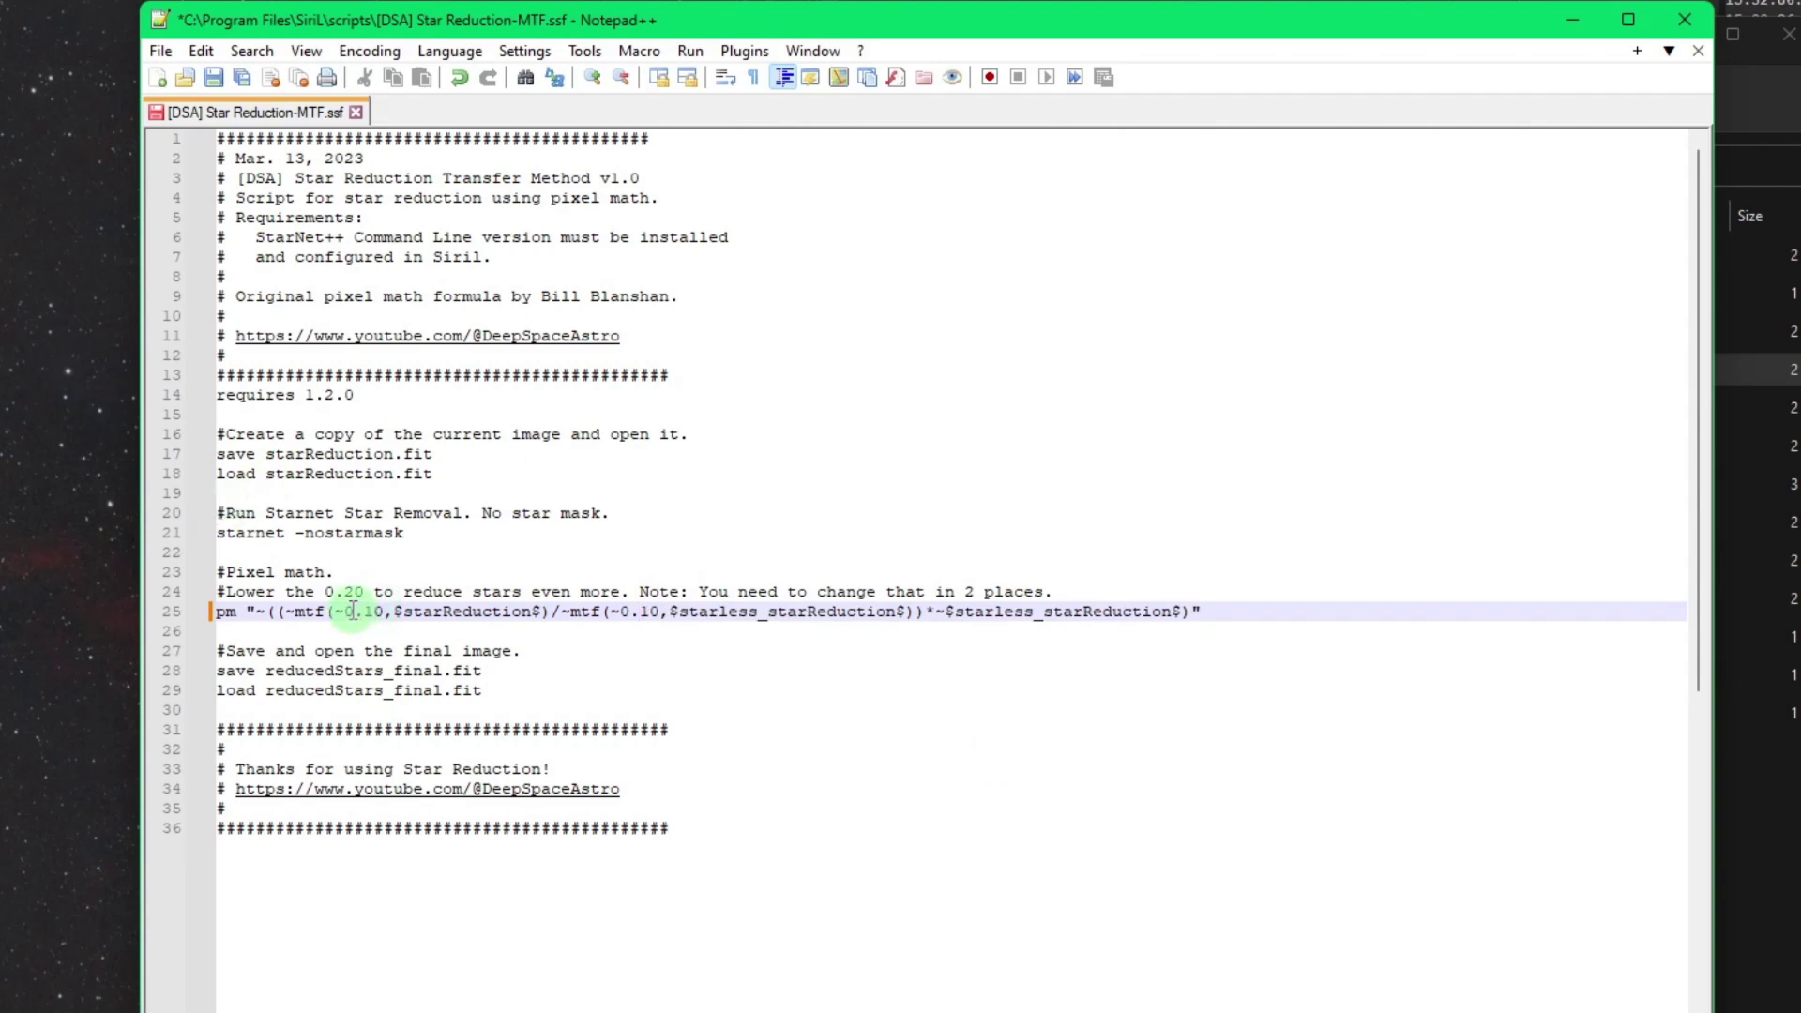
drag(344, 612, 383, 612)
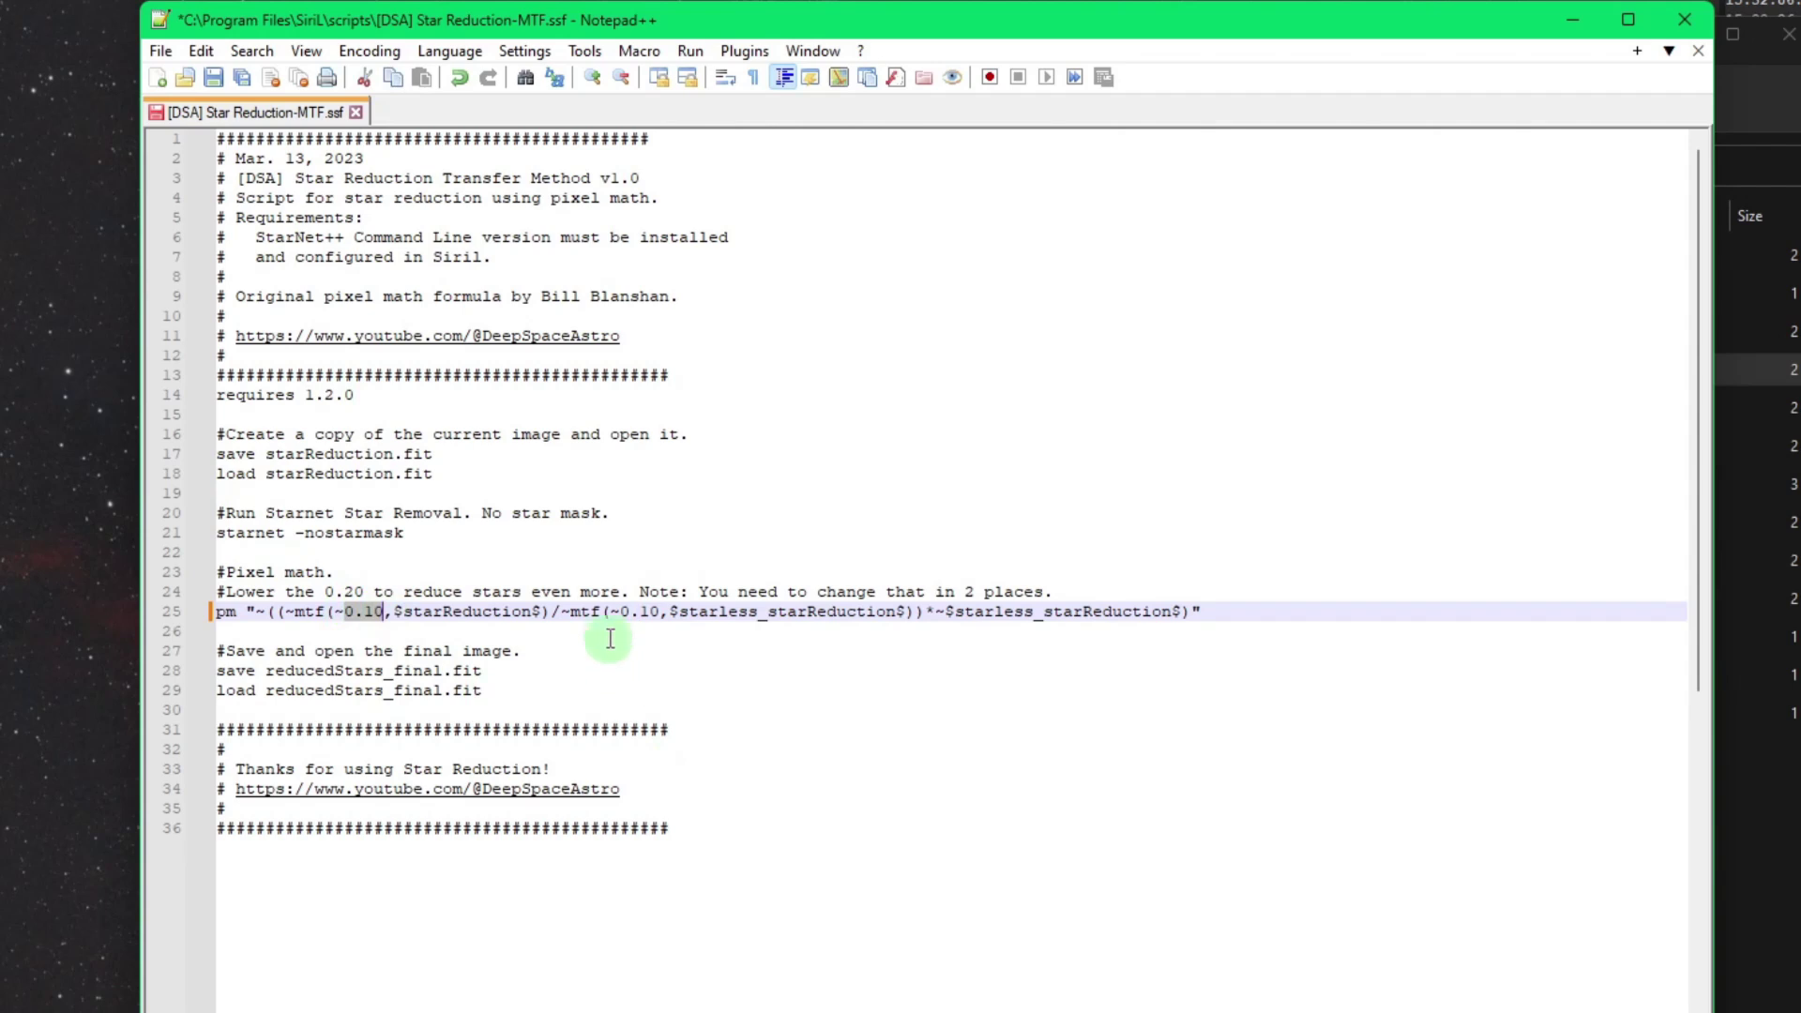
drag(619, 612, 669, 611)
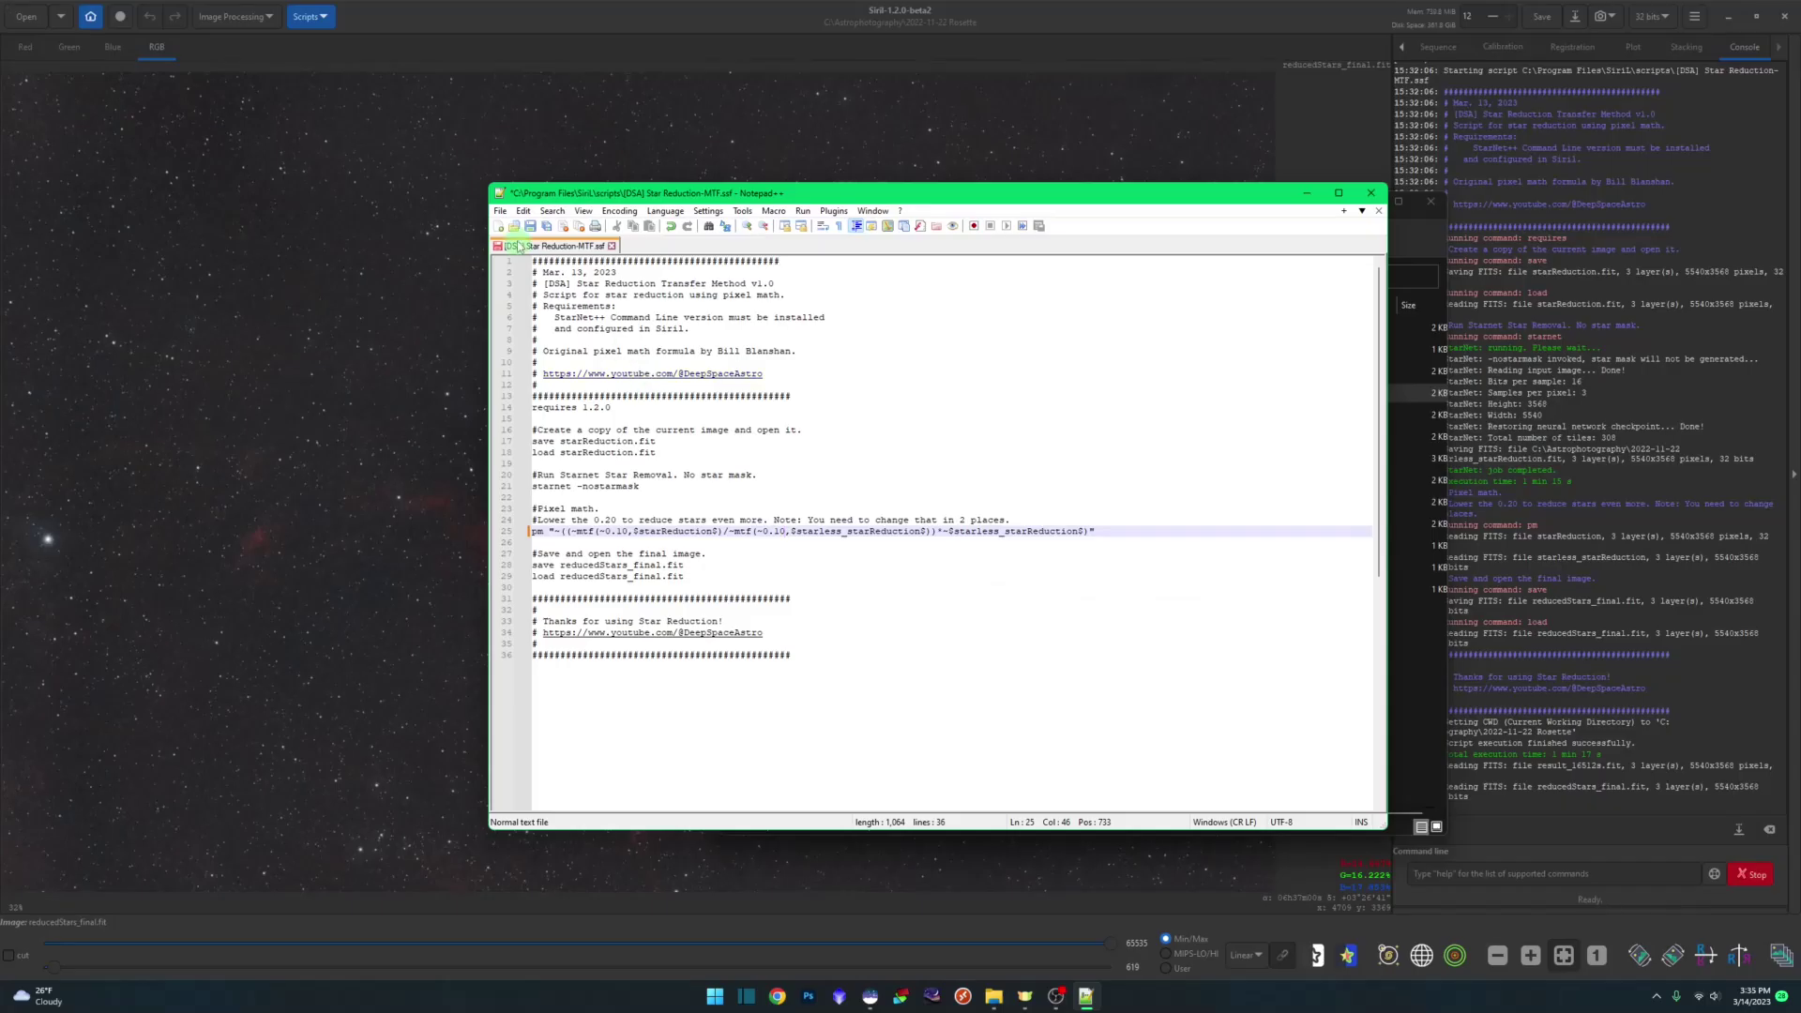
click(213, 77)
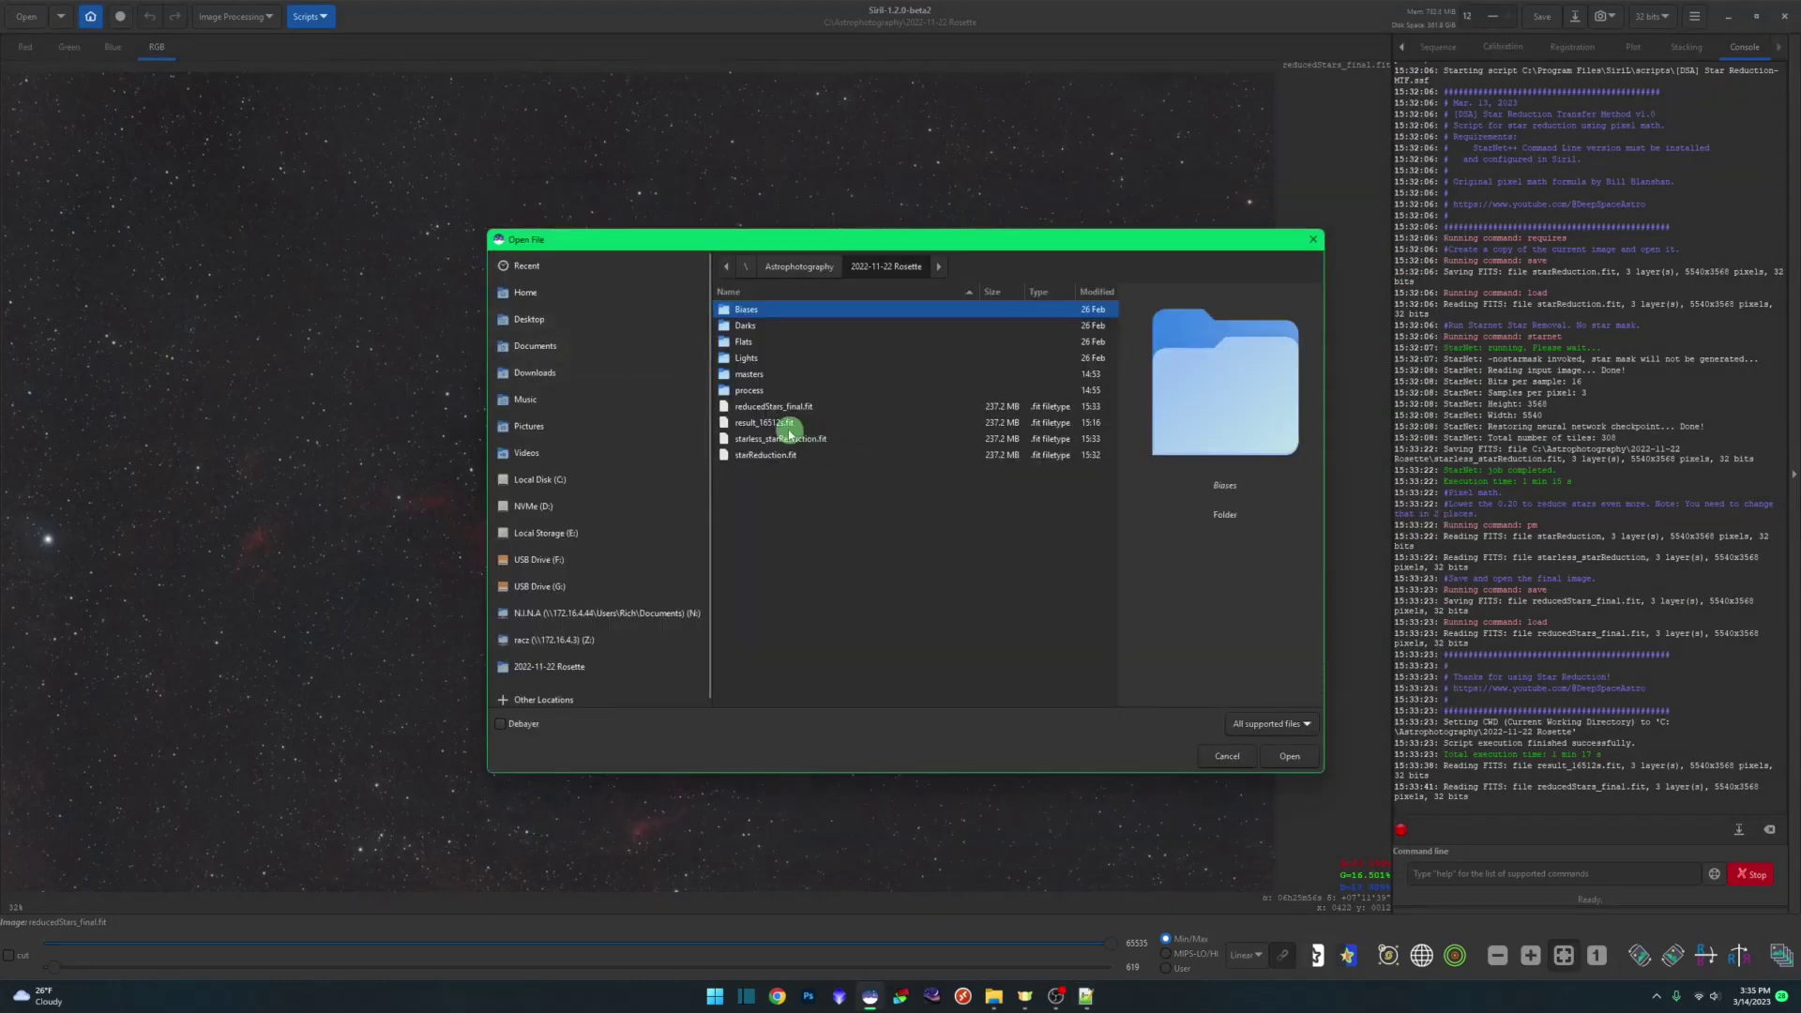
- Switch to Siril, open the original result_16512s.fit and bring up the list of available scripts
double_click(768, 421)
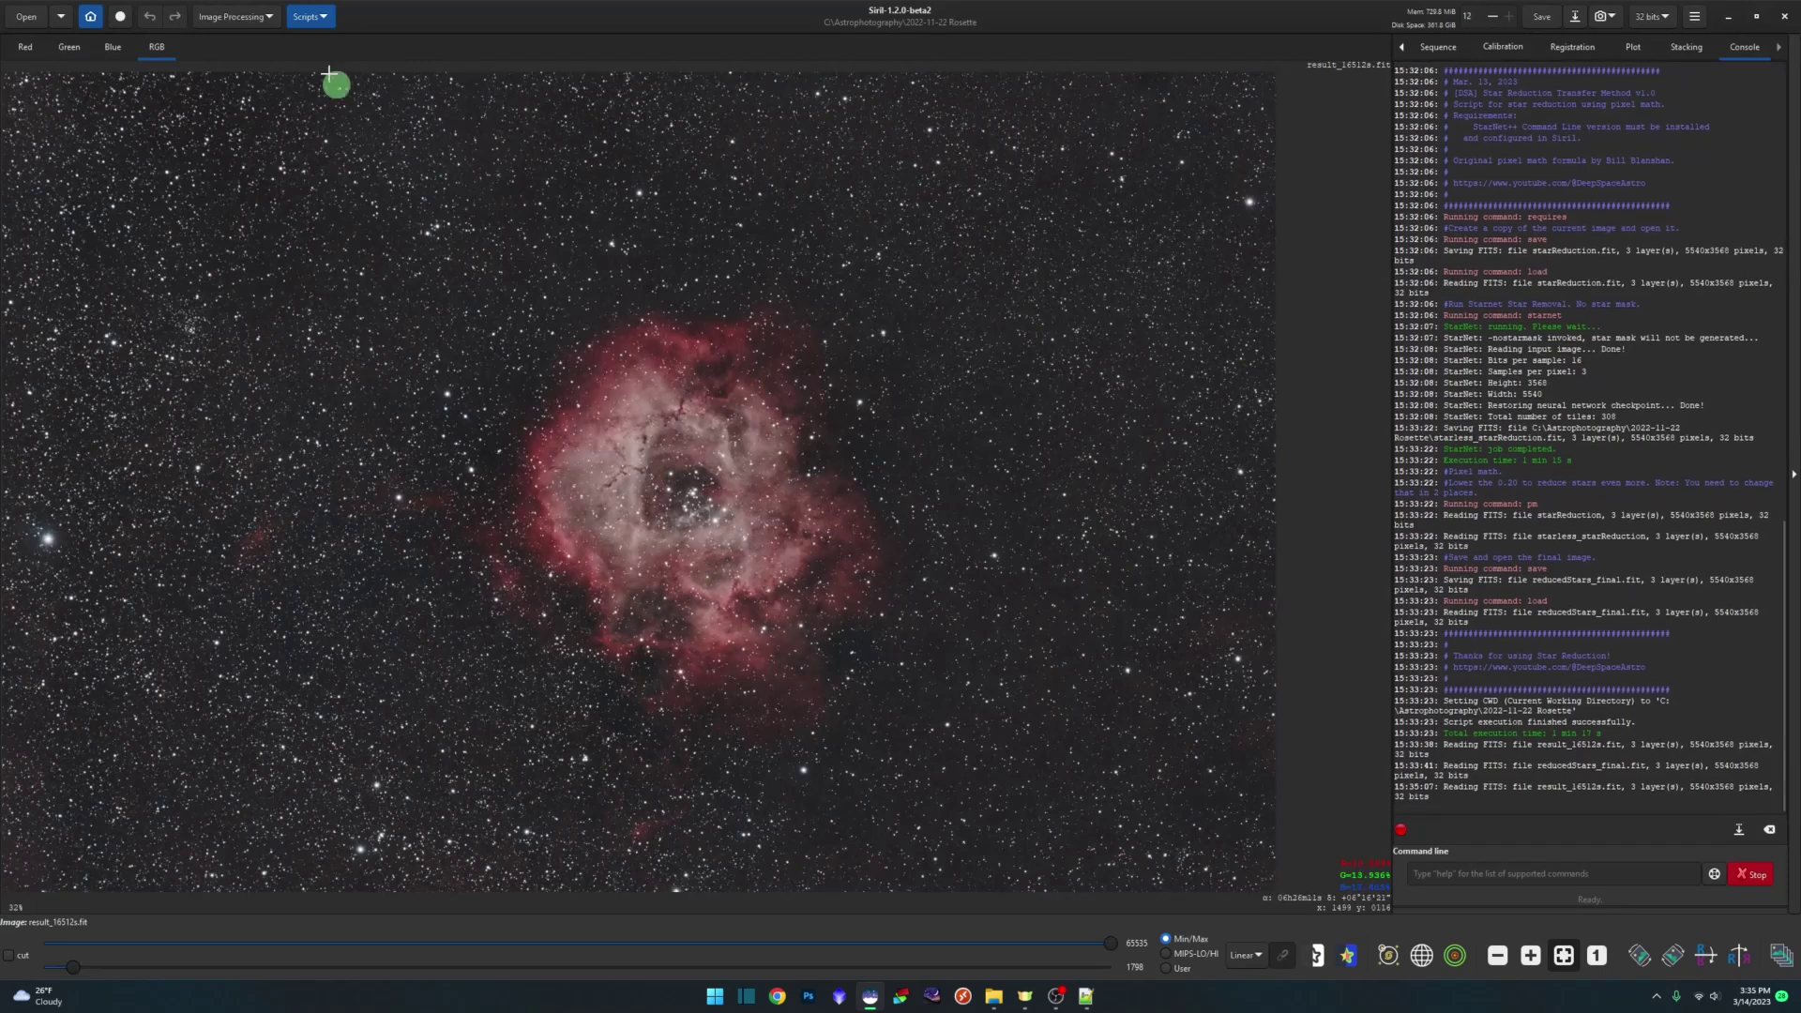
click(309, 16)
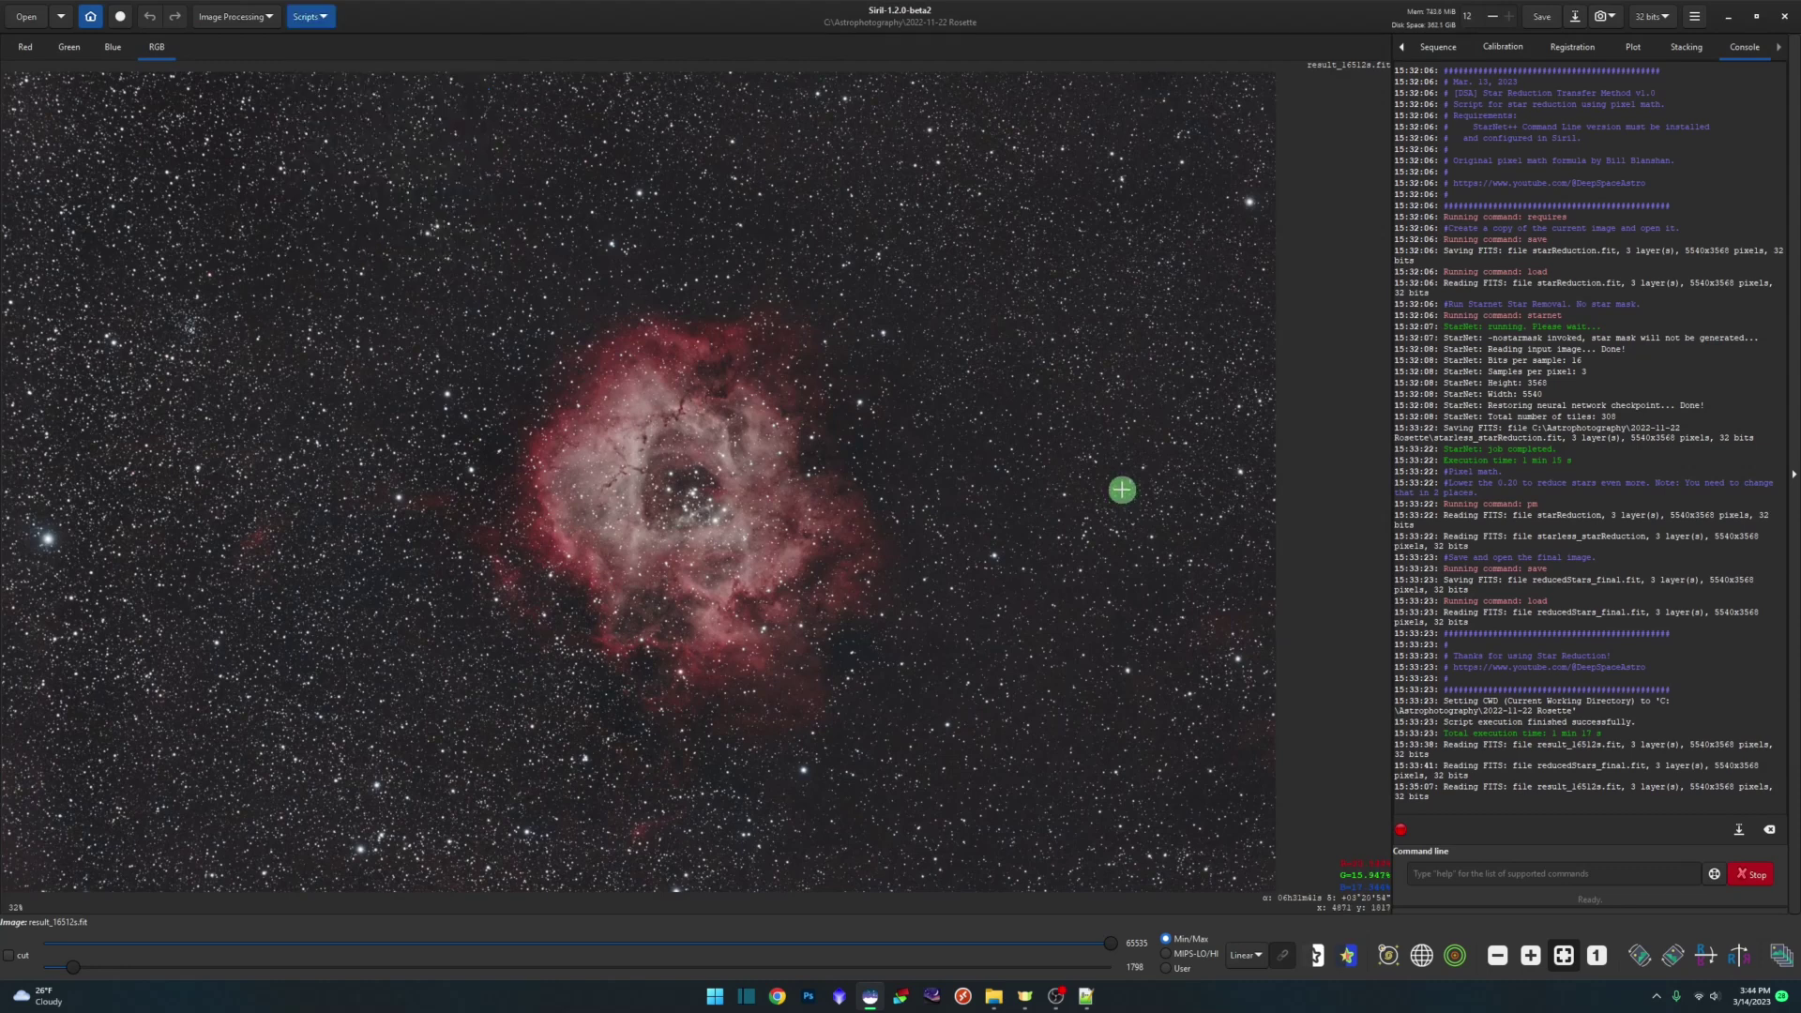
- Switch to File Explorer and examine result_16512s.fit and its copy starReduction.fit in the 2022-11-22 Rosette folder
click(994, 995)
drag(1124, 212, 943, 197)
click(844, 467)
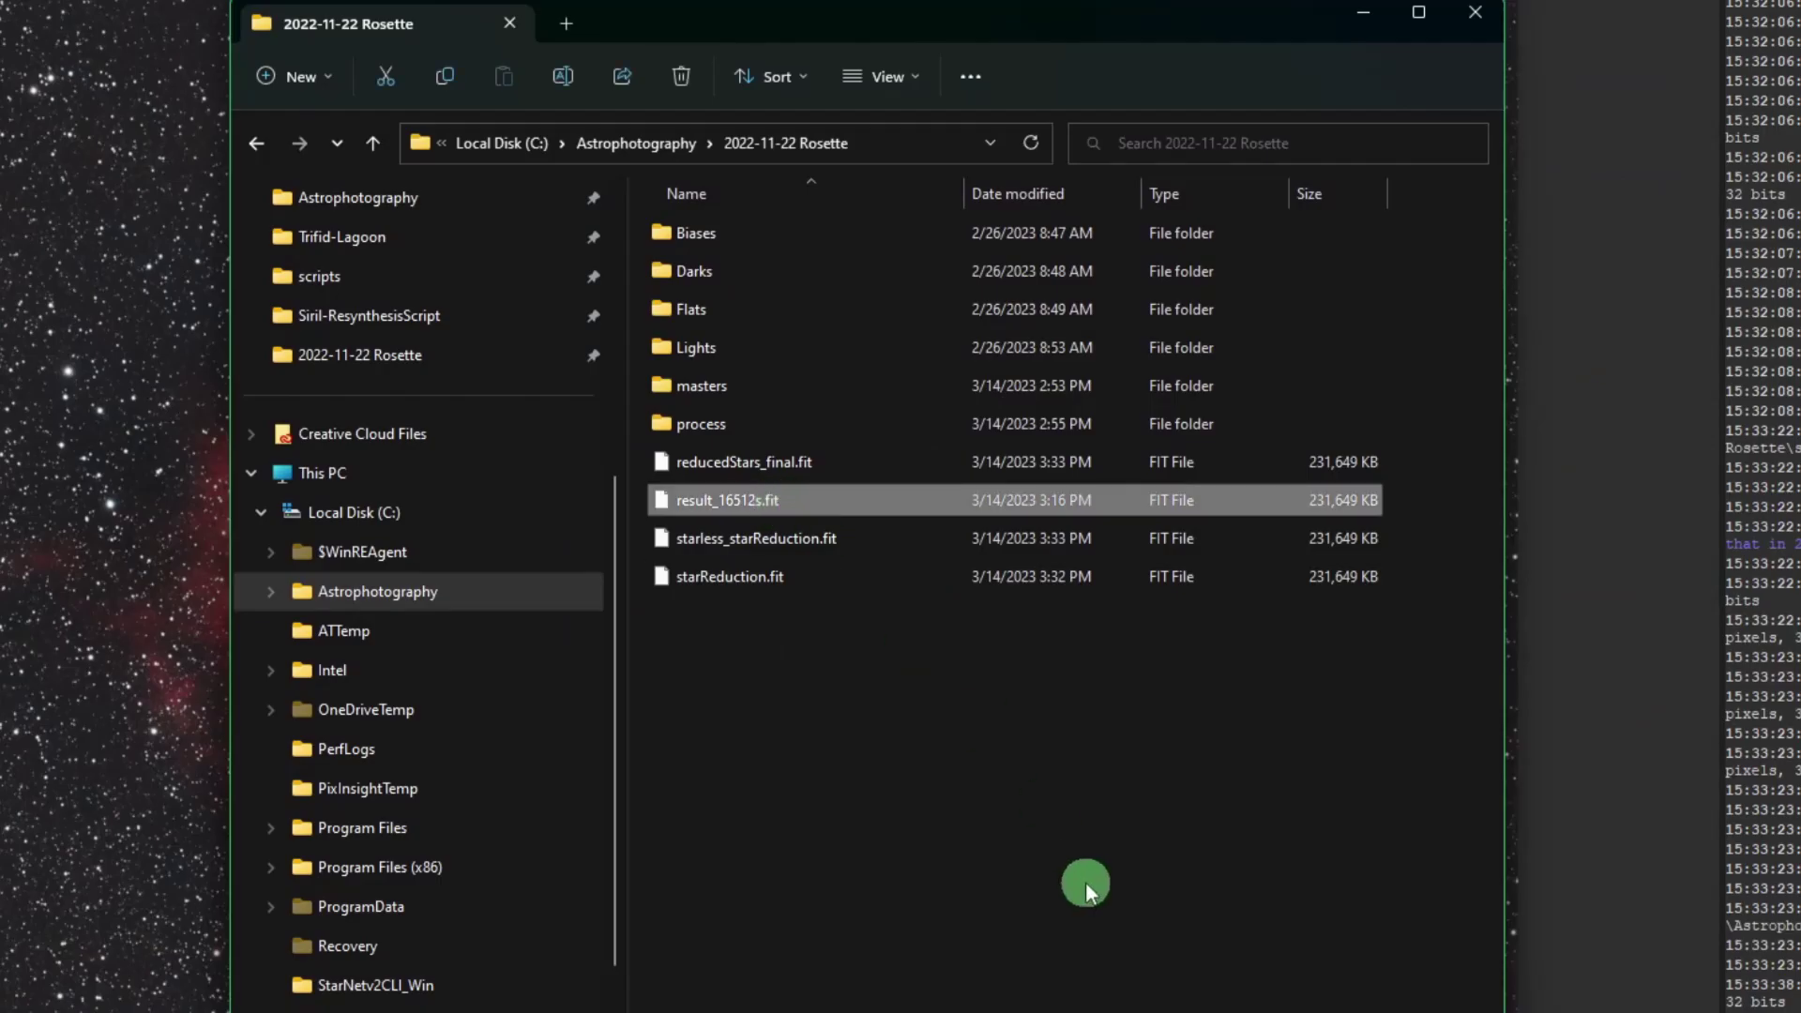
click(812, 583)
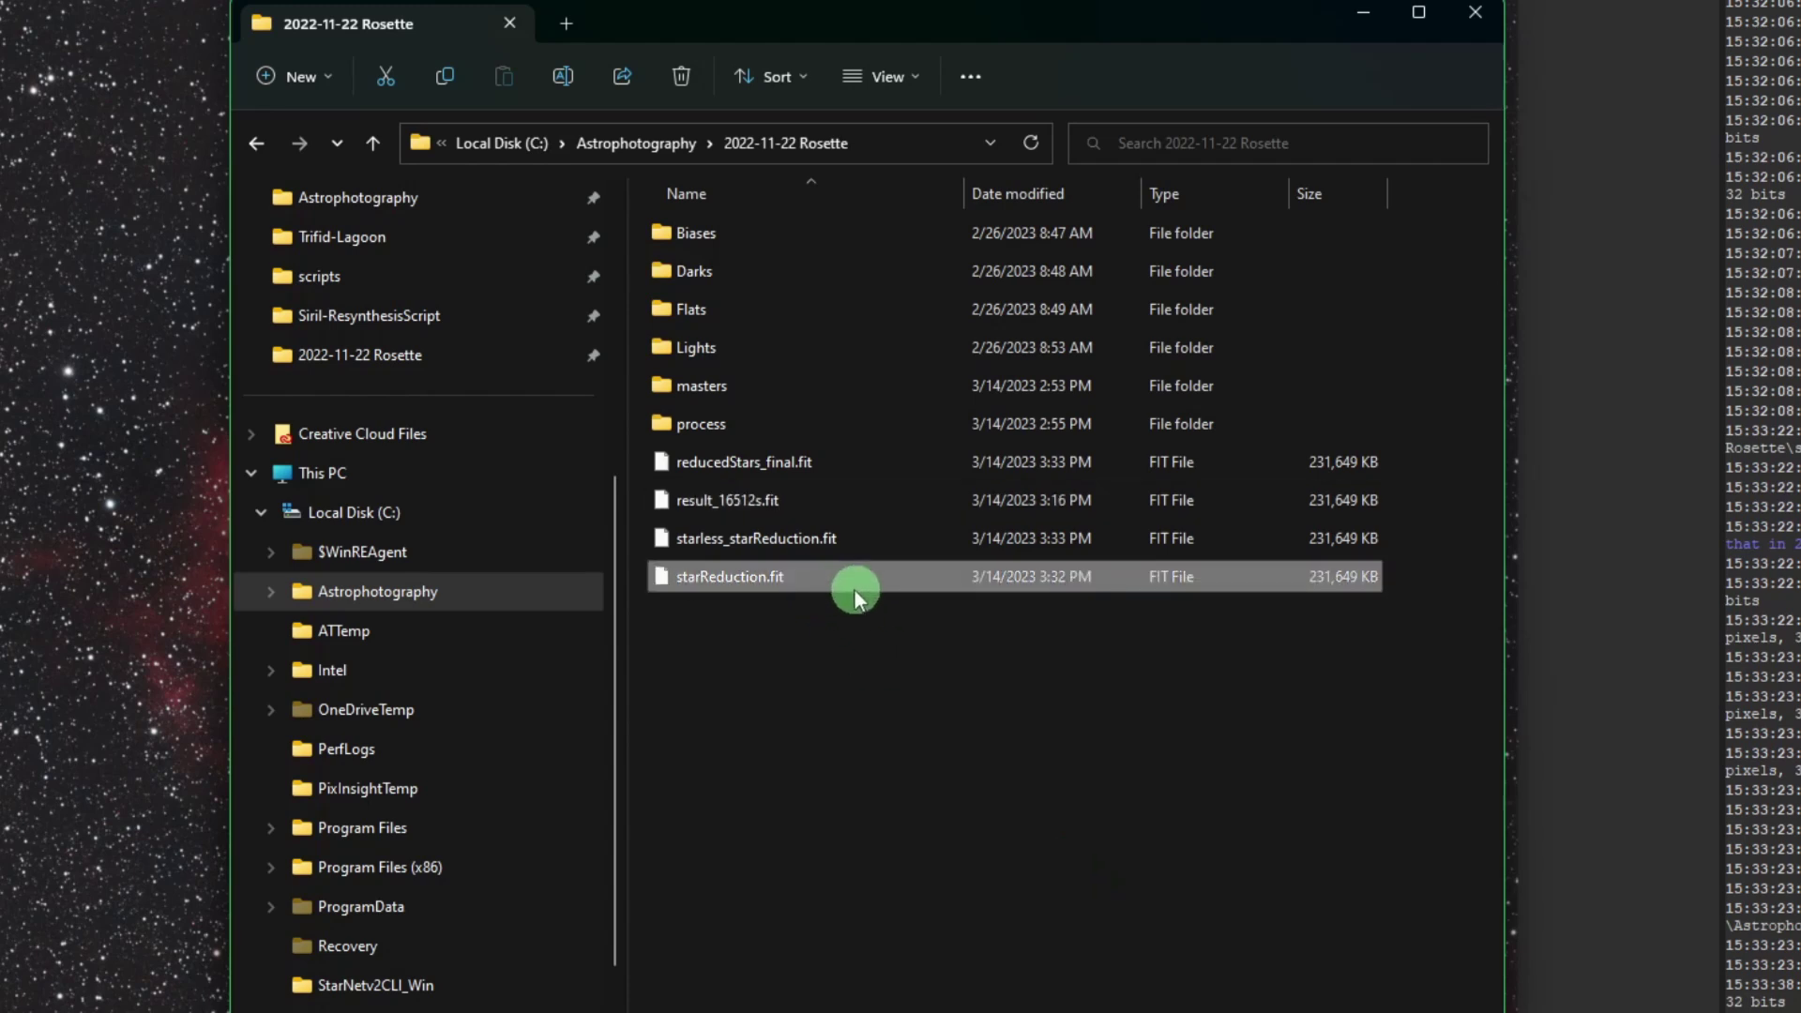
click(832, 506)
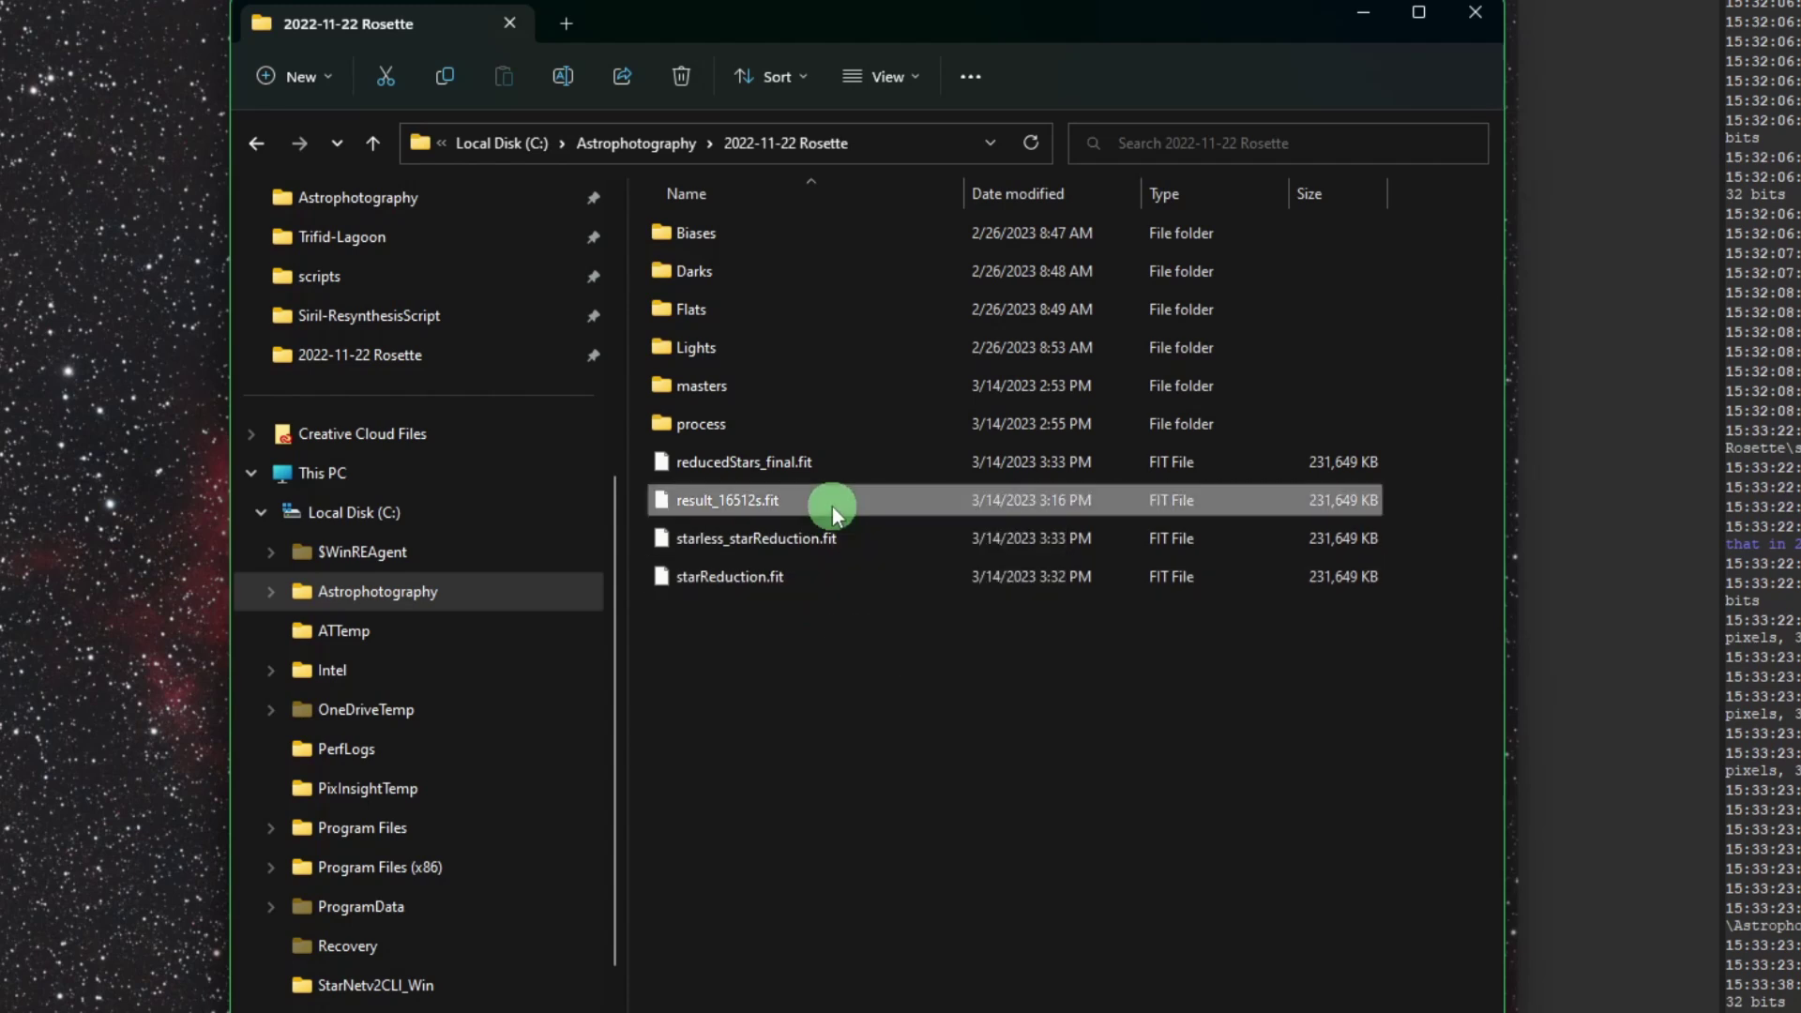
click(838, 574)
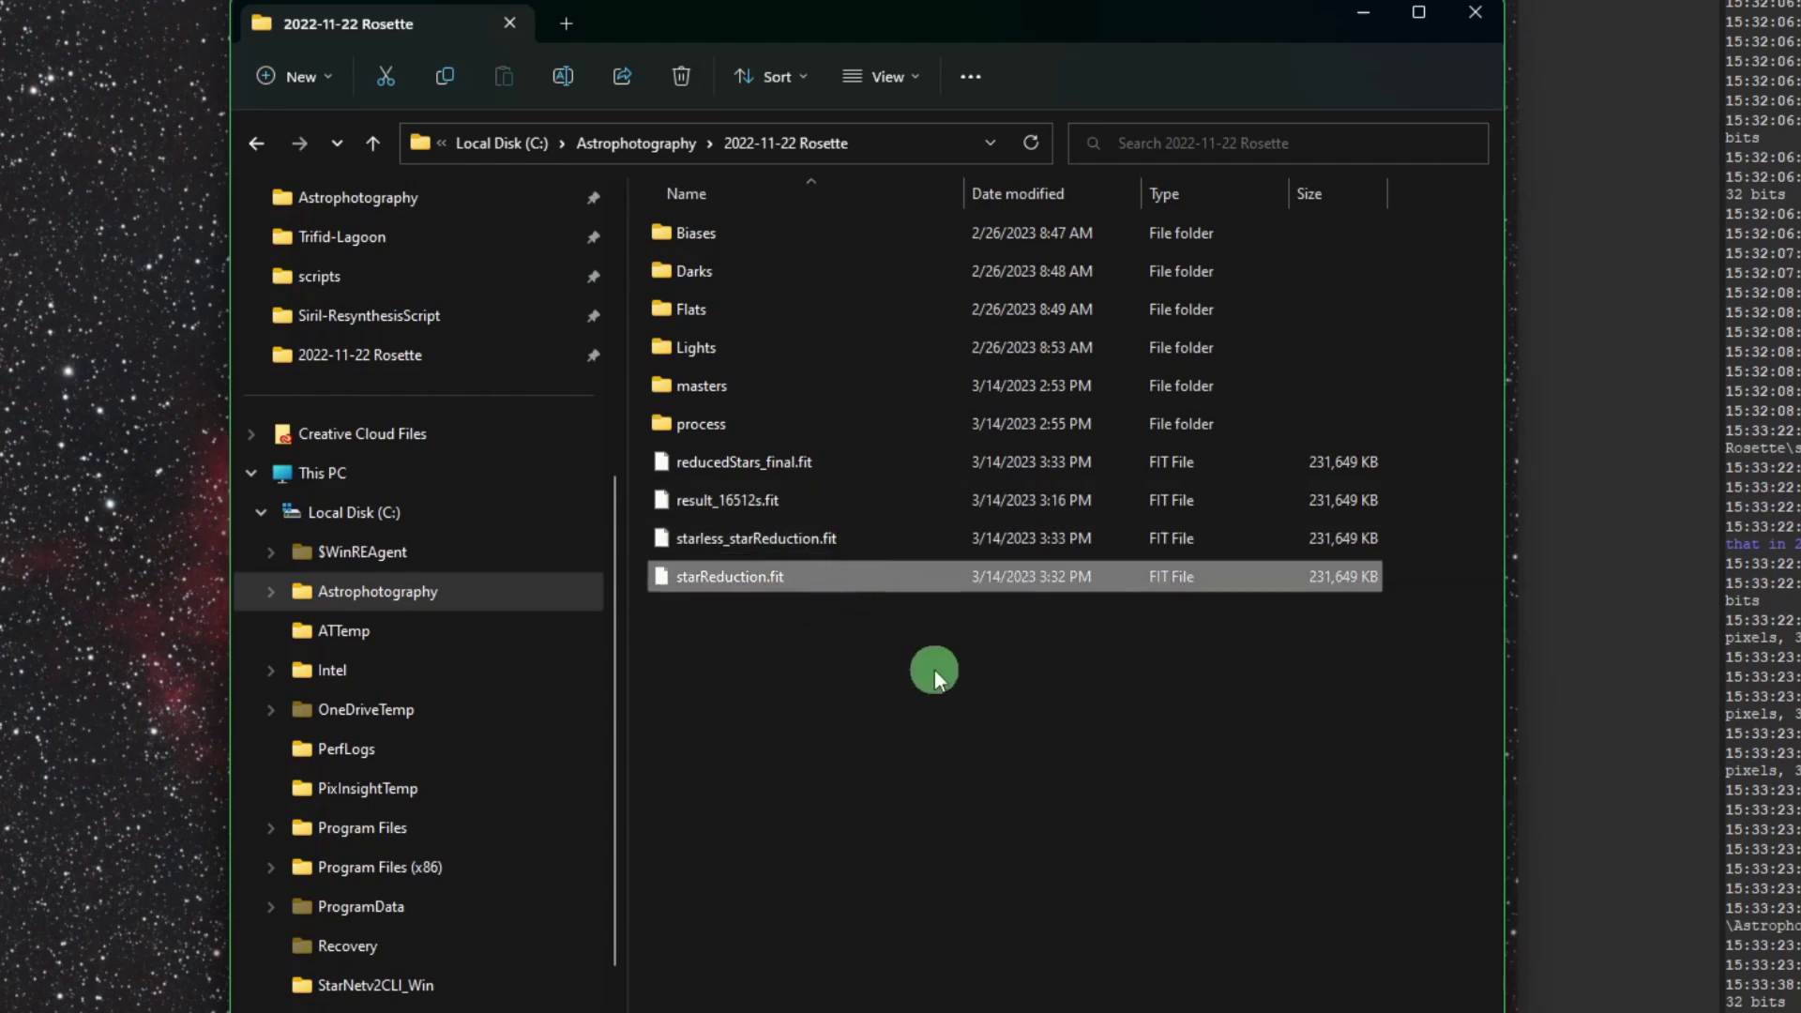
ctrl+click(880, 514)
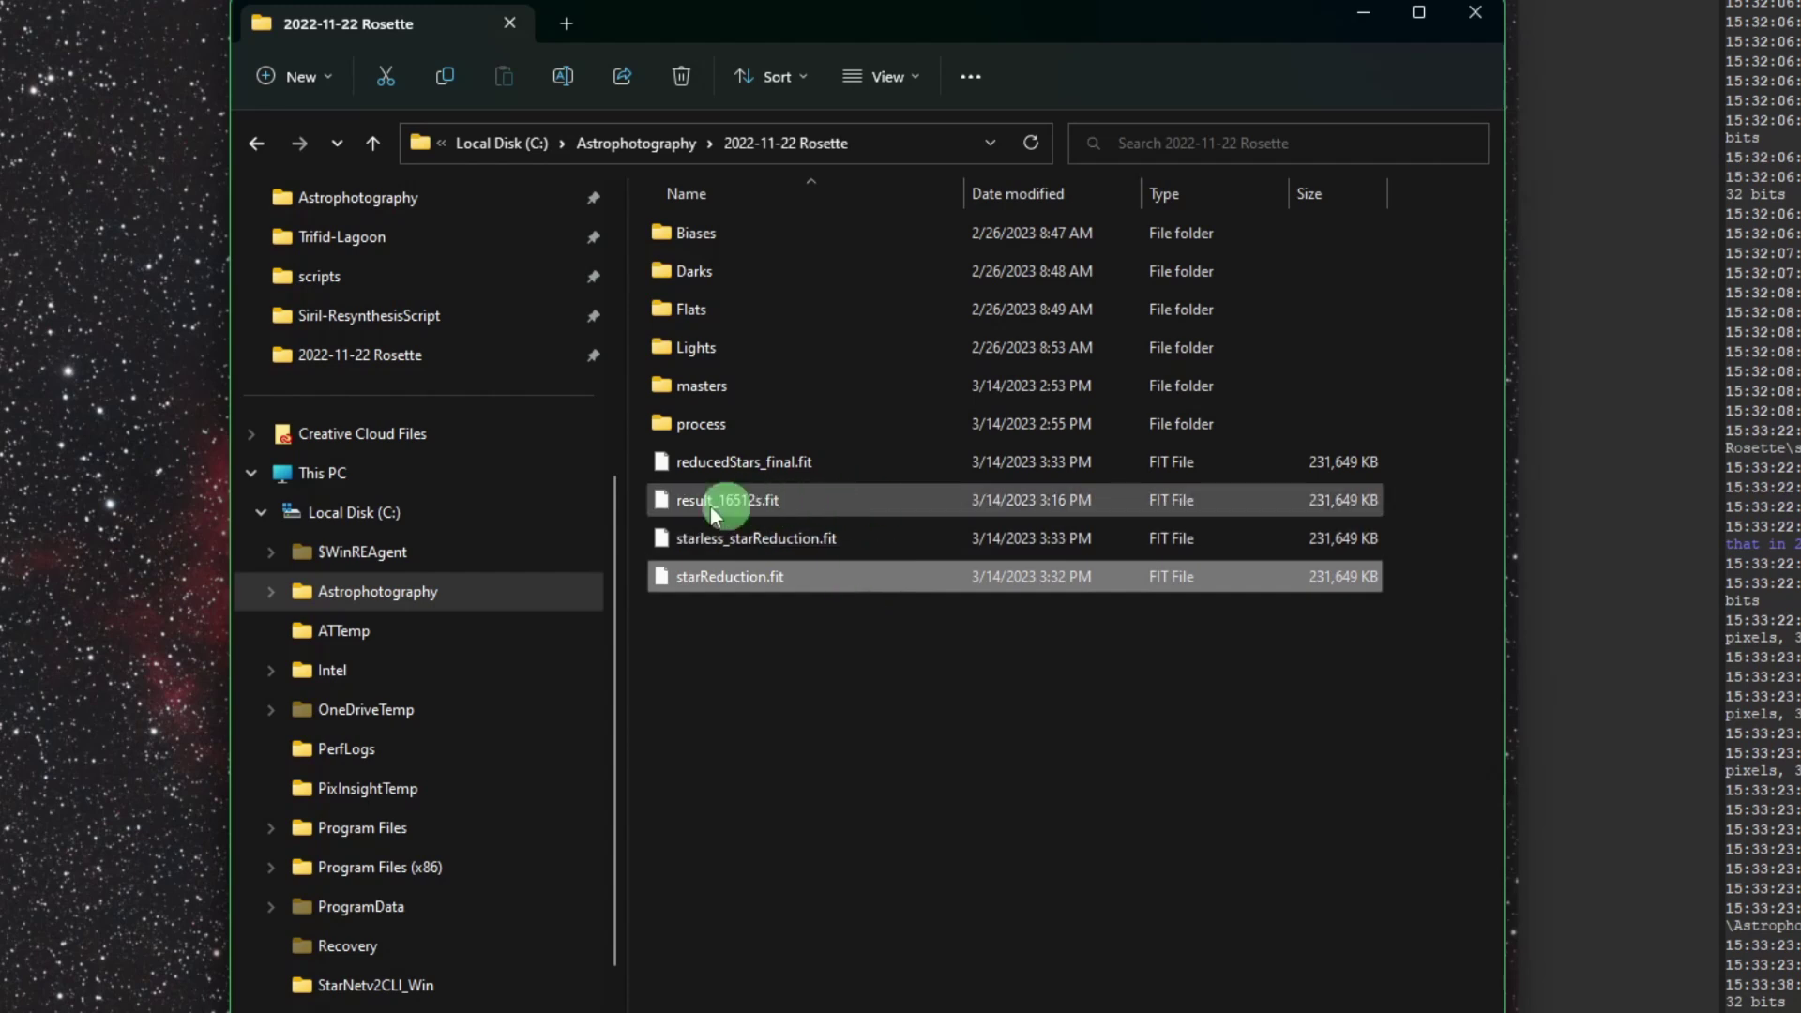
ctrl+click(809, 511)
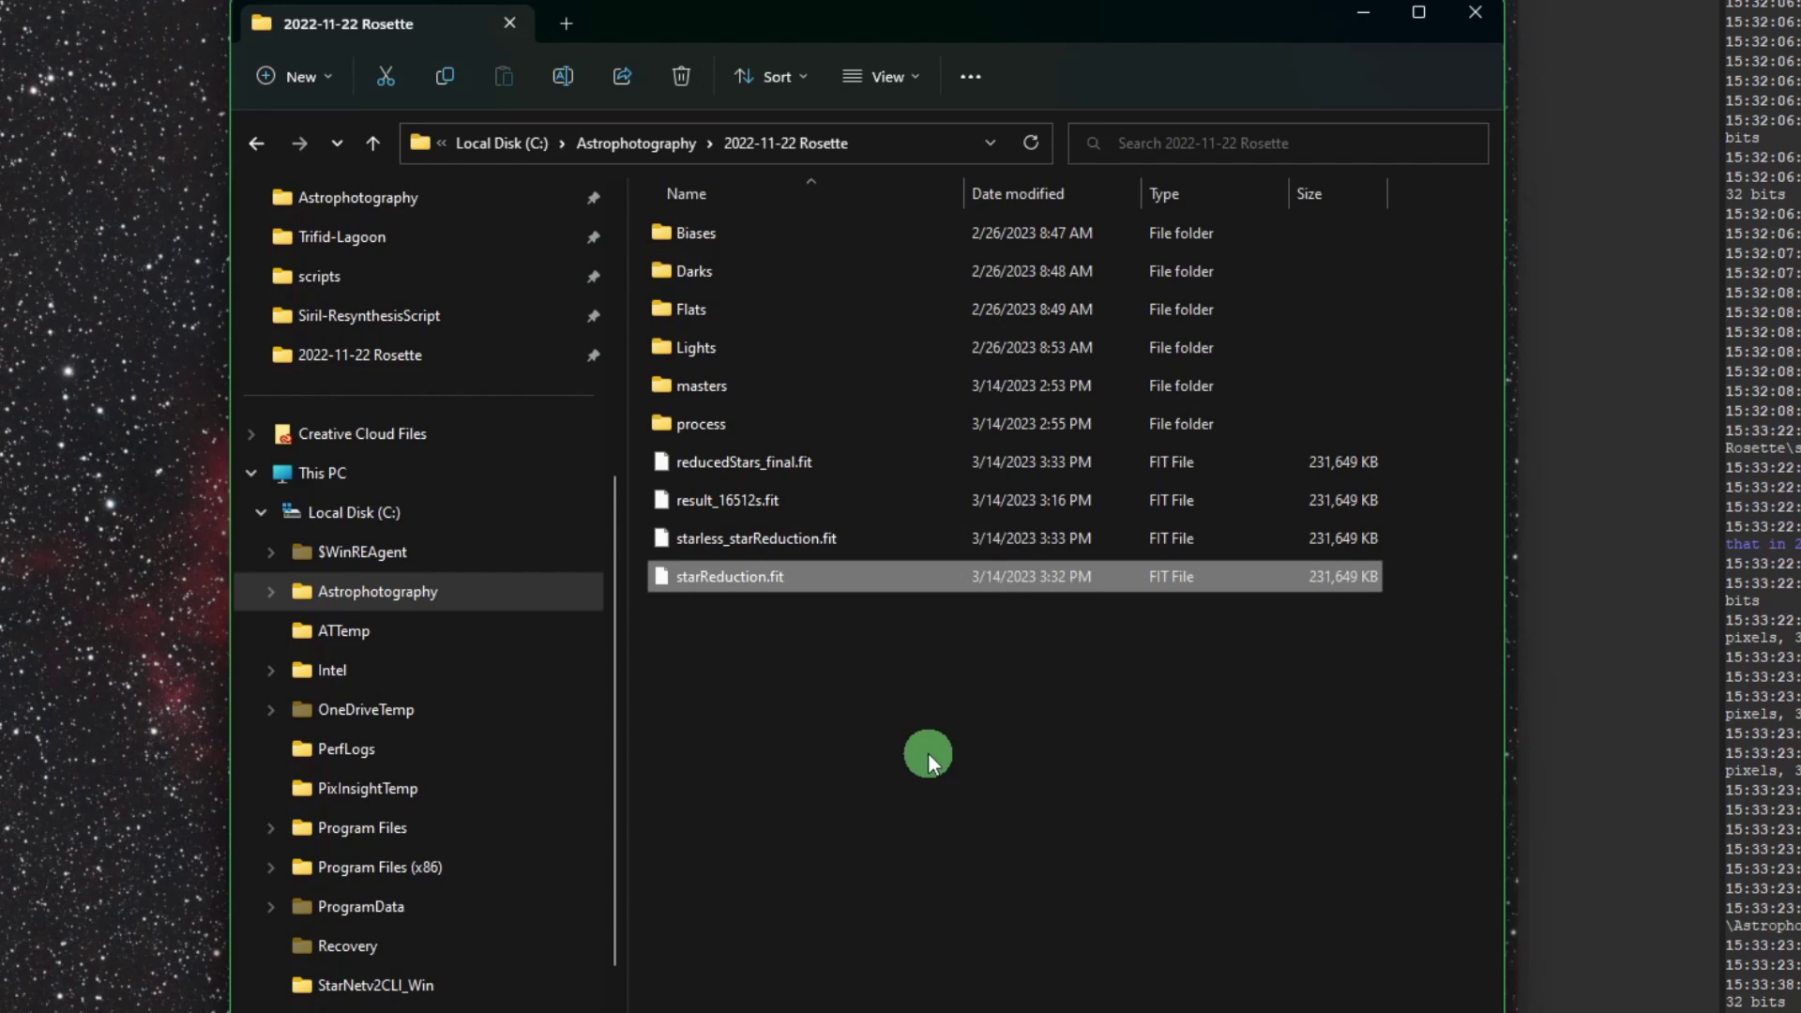
- Review starless_starReduction.fit and reducedStars_final.fit alongside the original result_16512s.fit in the Rosette folder
click(857, 542)
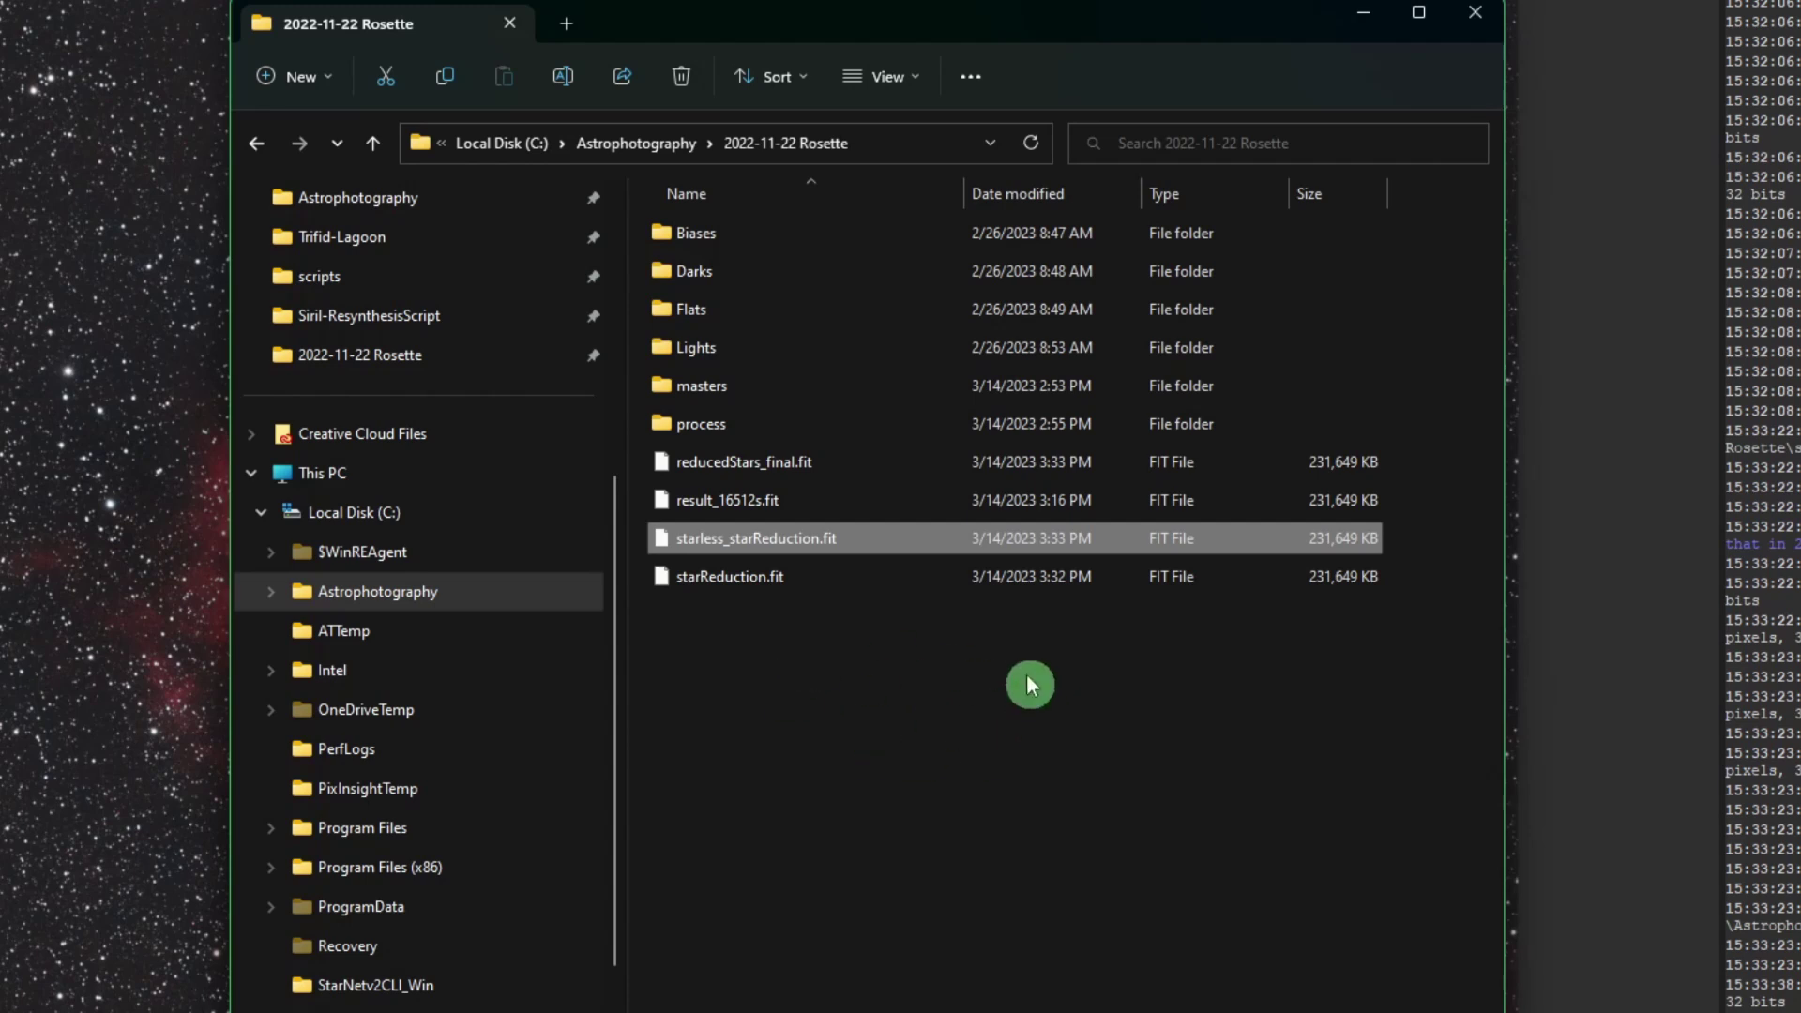
click(853, 462)
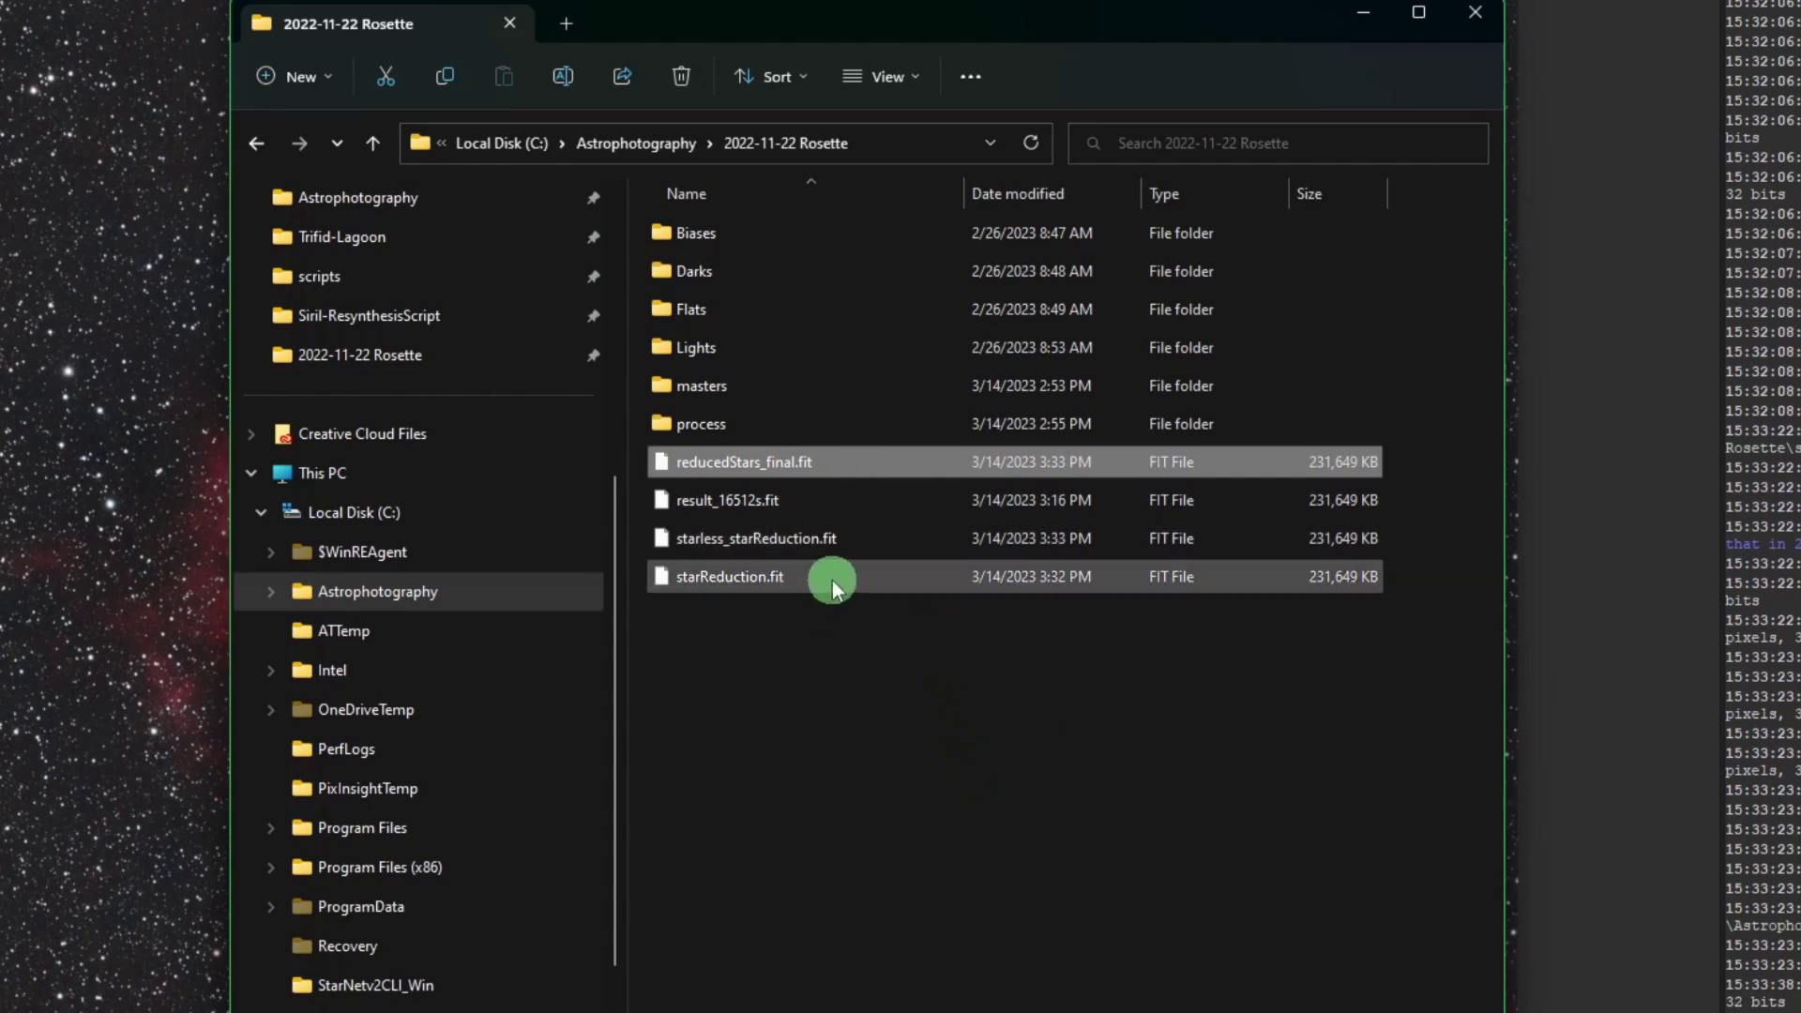
click(849, 545)
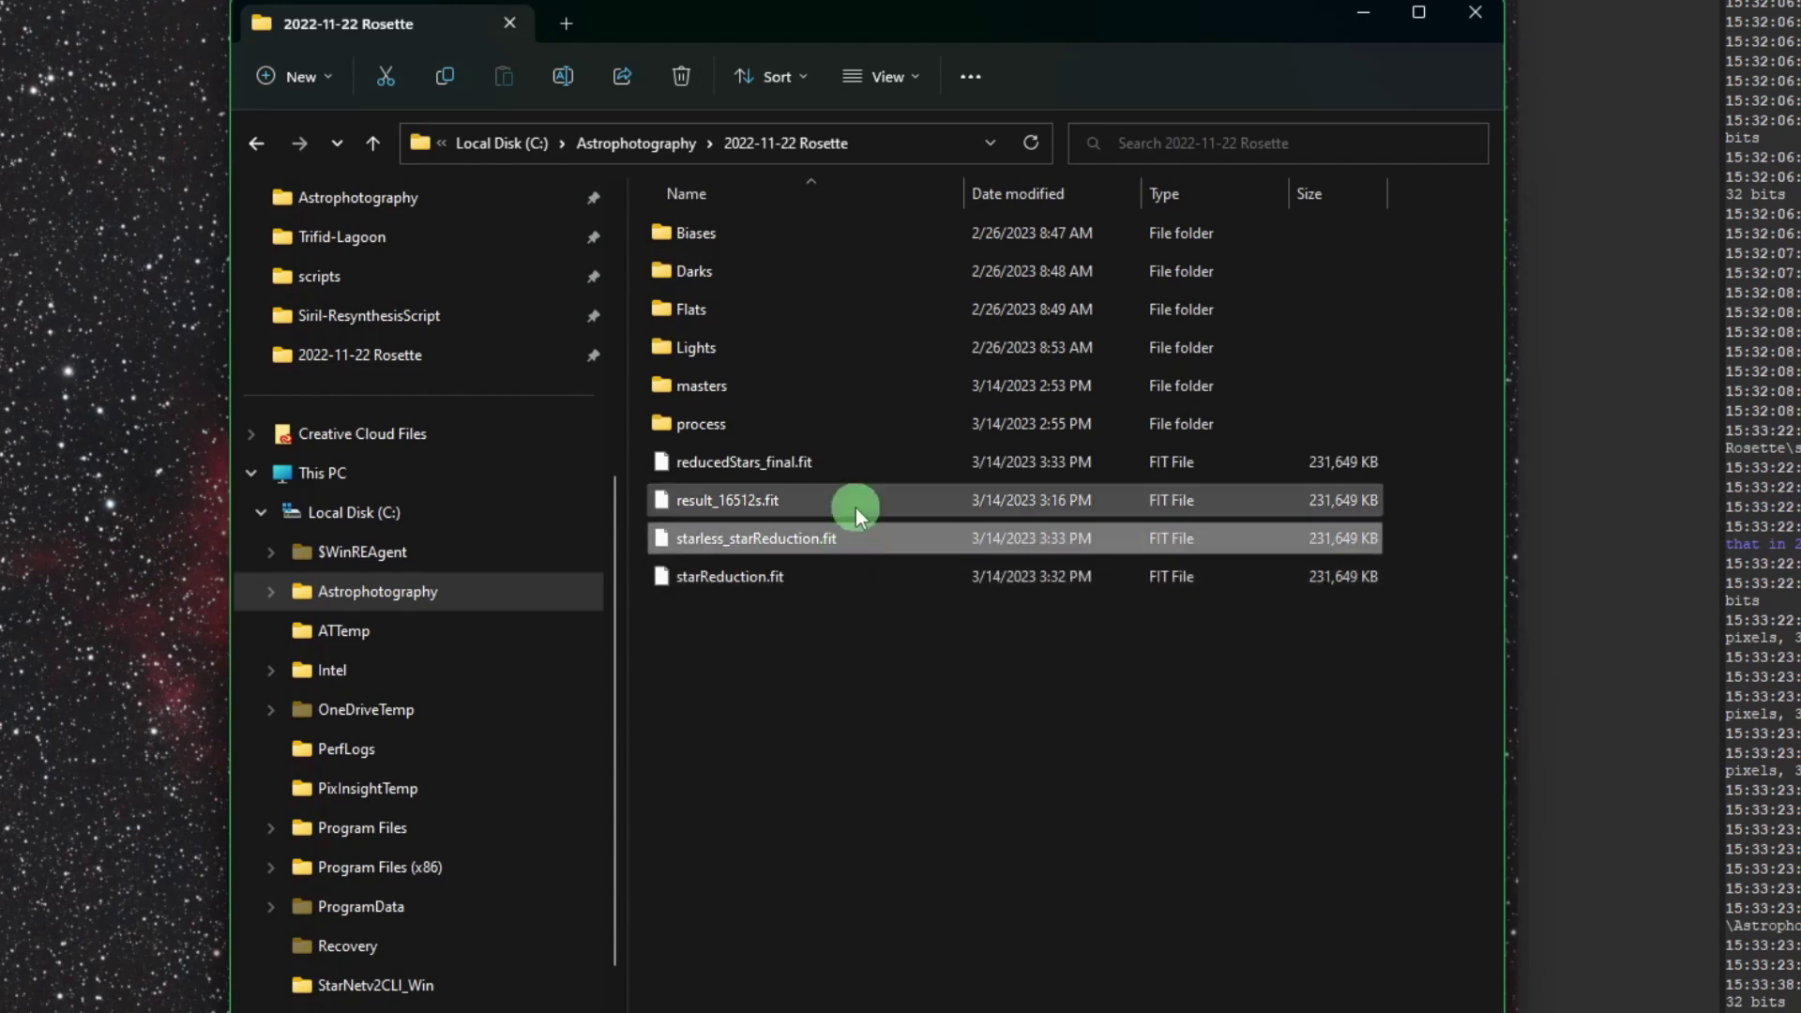
click(858, 506)
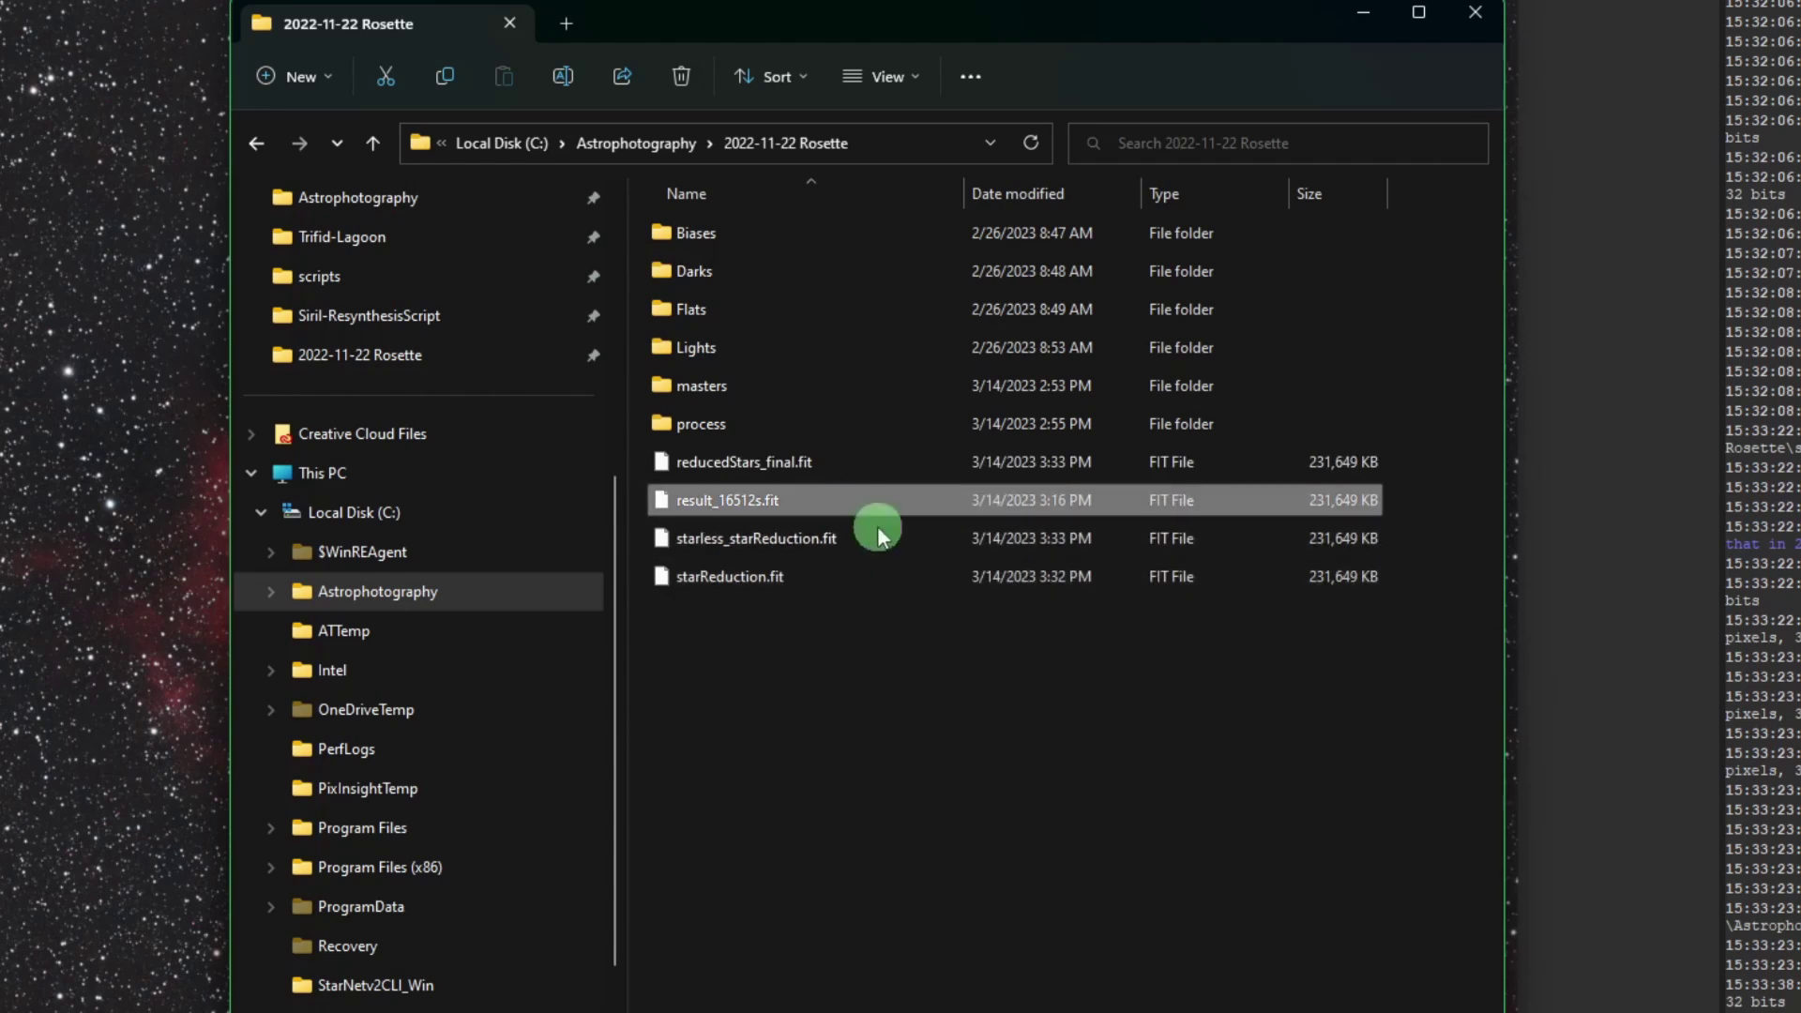
click(848, 463)
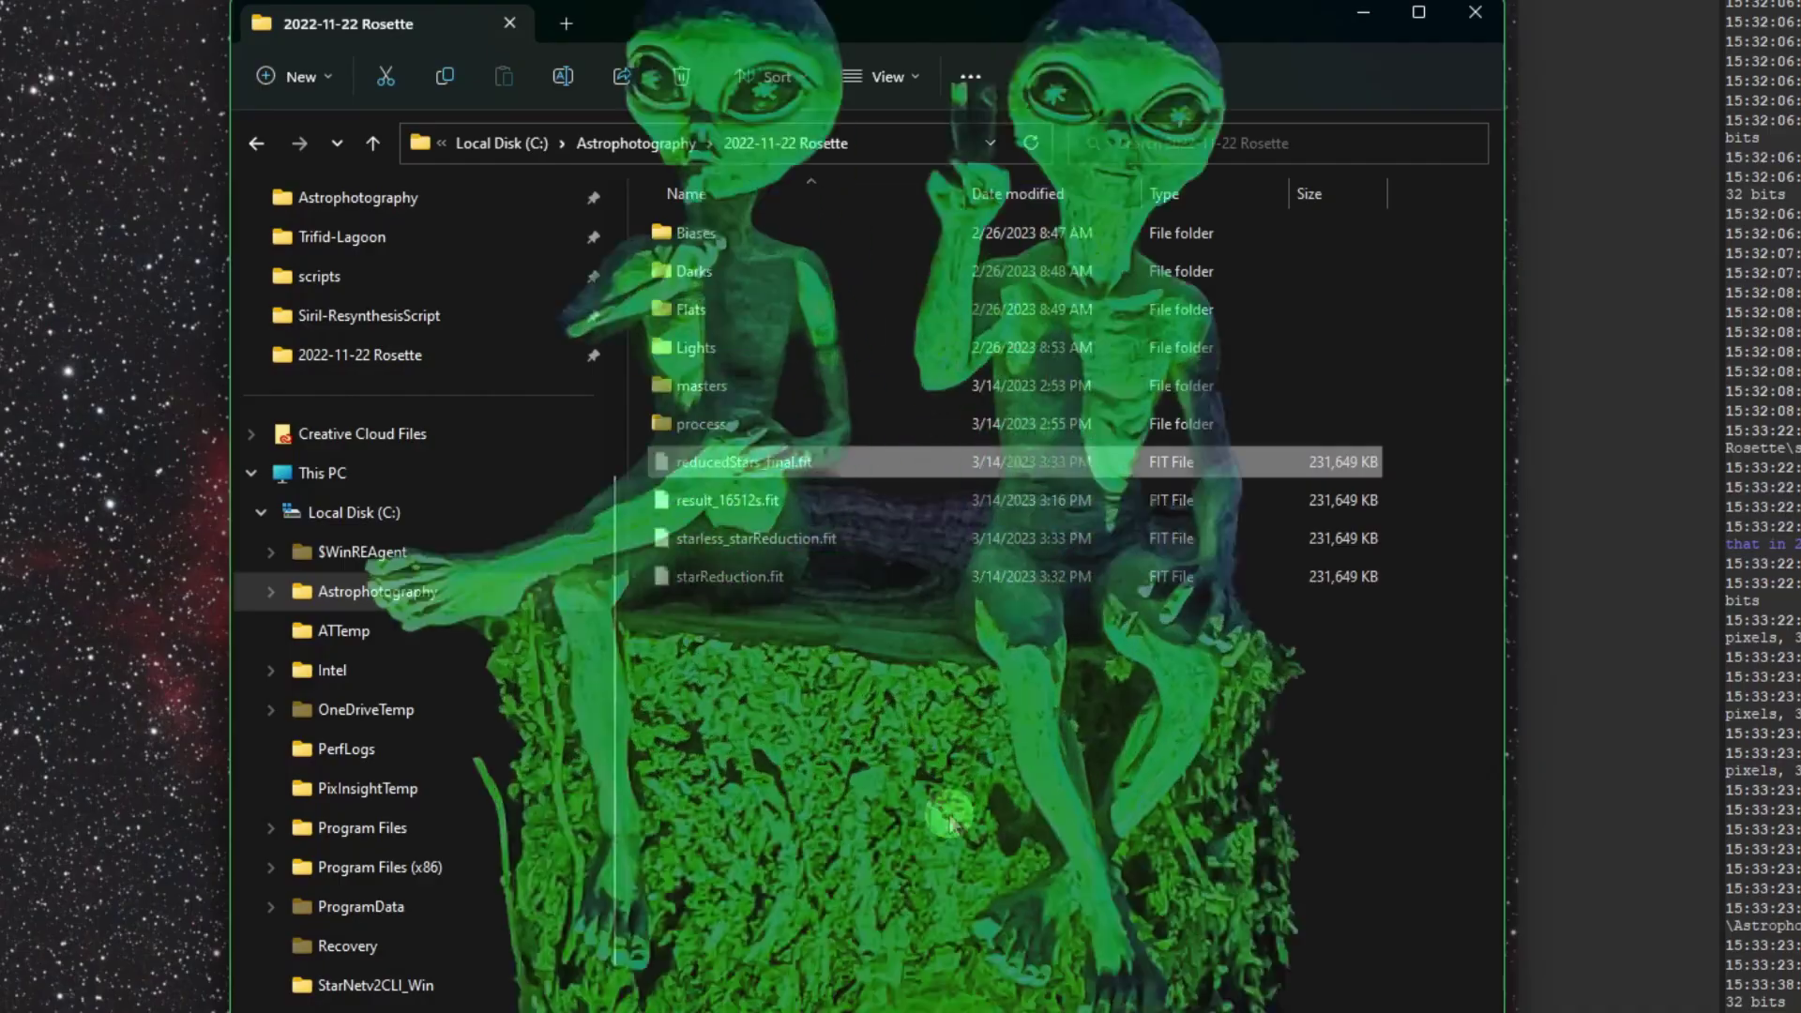